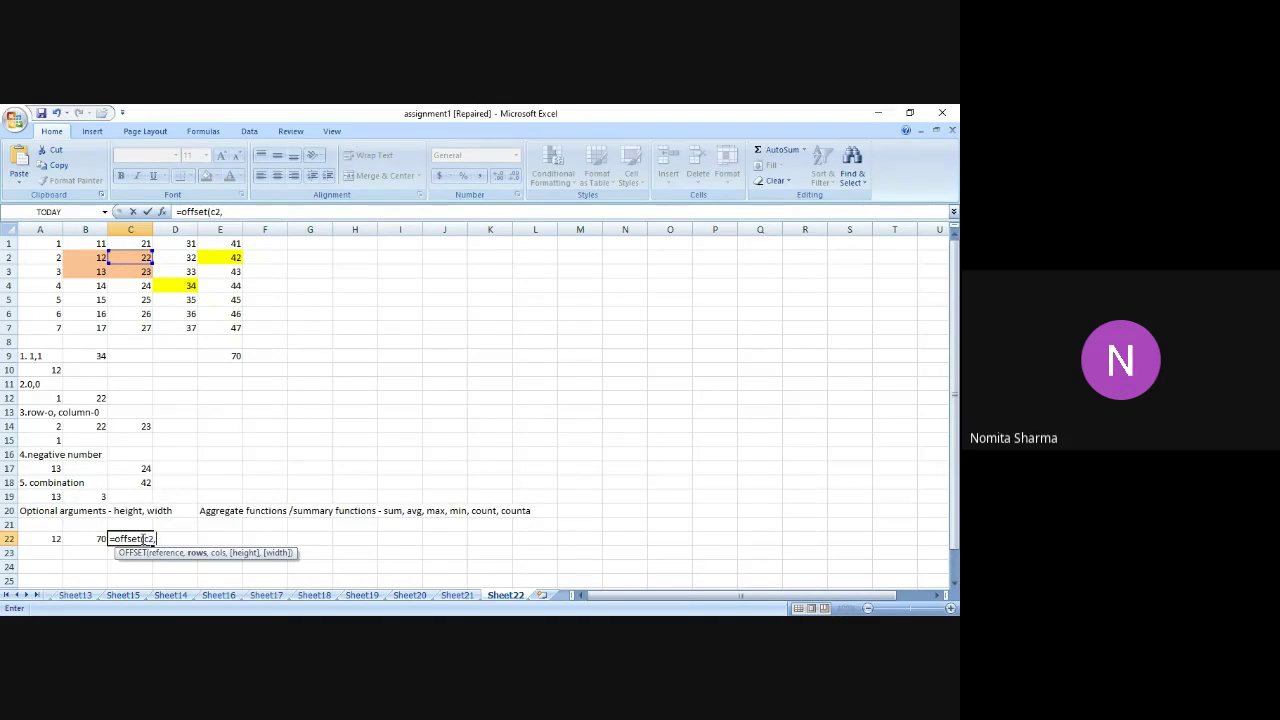
Complete the OFFSET formula in C22 with the arguments 1,1,2,2 and wrap it in SUM to get =SUM(OFFSET(C2,1,1,2,2)).
{"action": "type", "text": "1,1,2,2"}
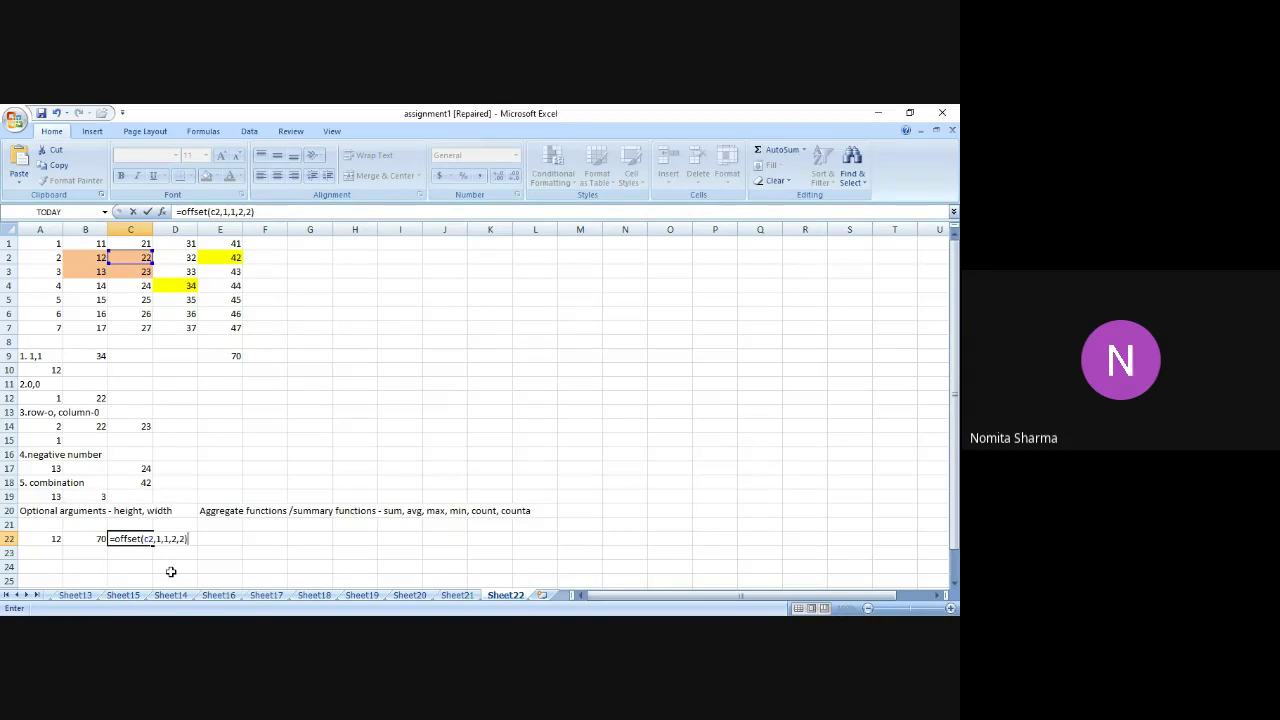
{"action": "key", "text": "Return"}
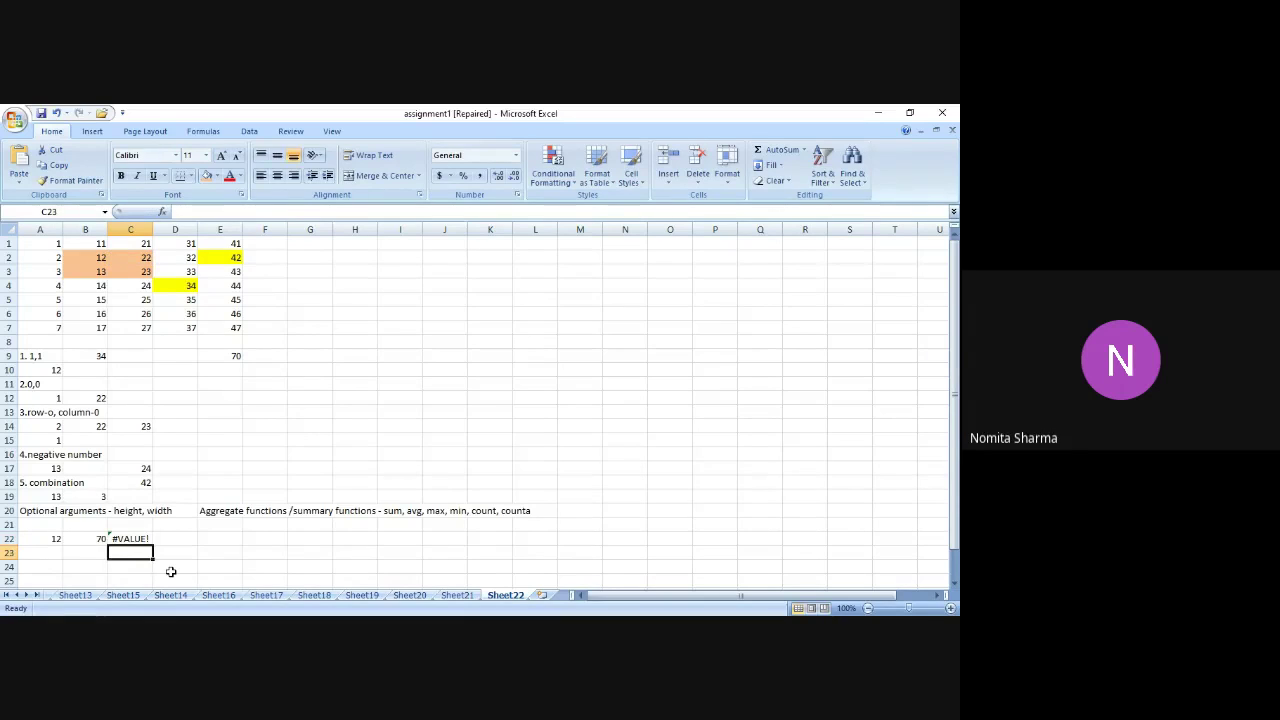
{"action": "key", "text": "Up"}
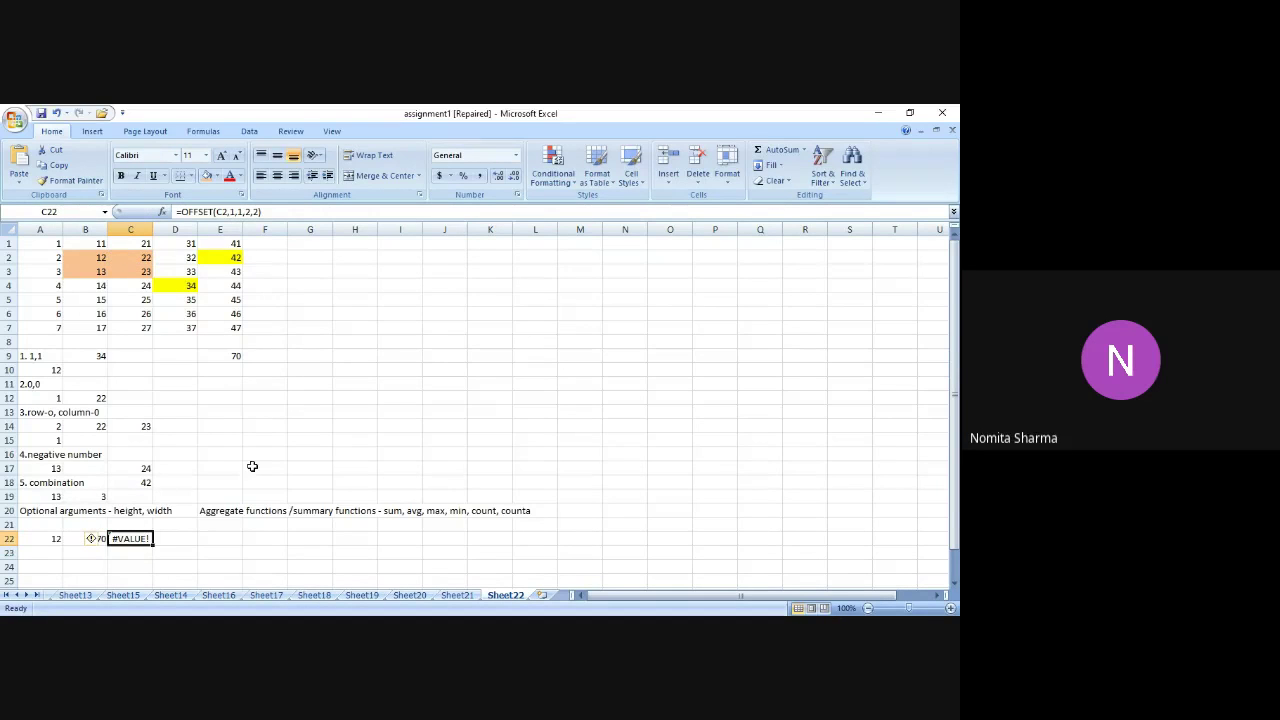
{"action": "left_click", "coordinate": [284, 214]}
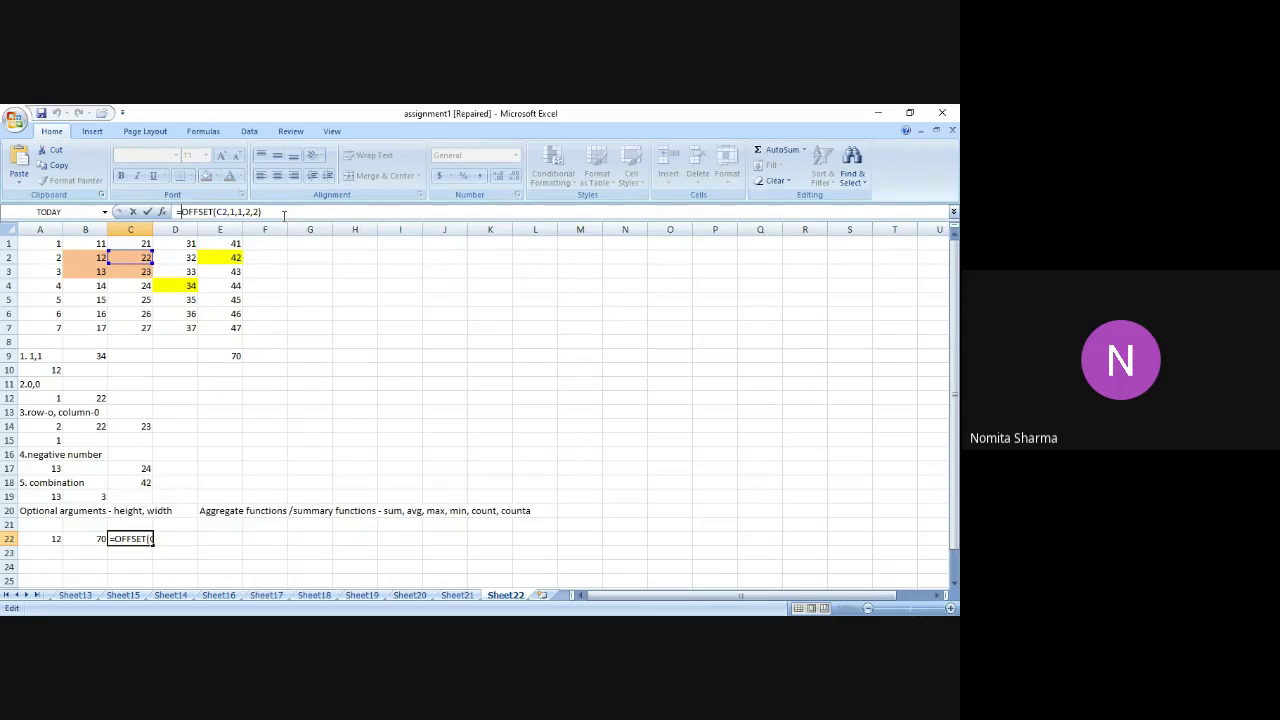
{"action": "type", "text": "sum"}
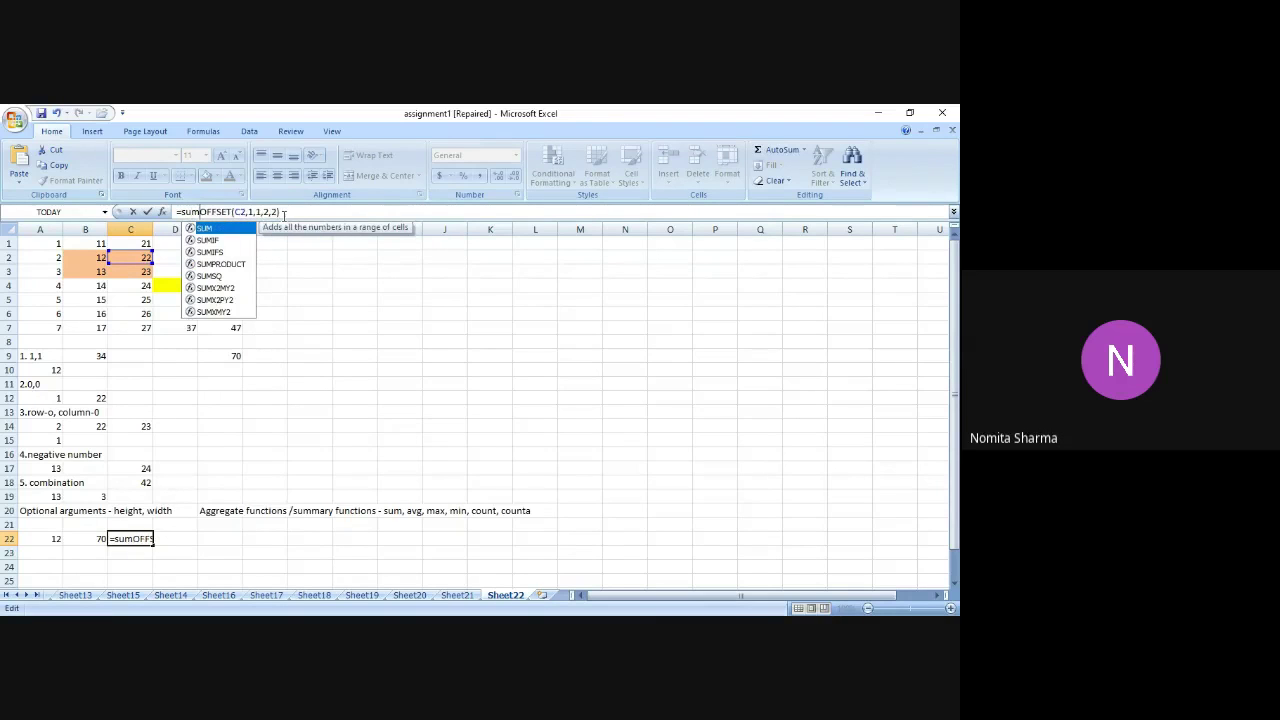
{"action": "type", "text": "("}
{"action": "left_click", "coordinate": [285, 212]}
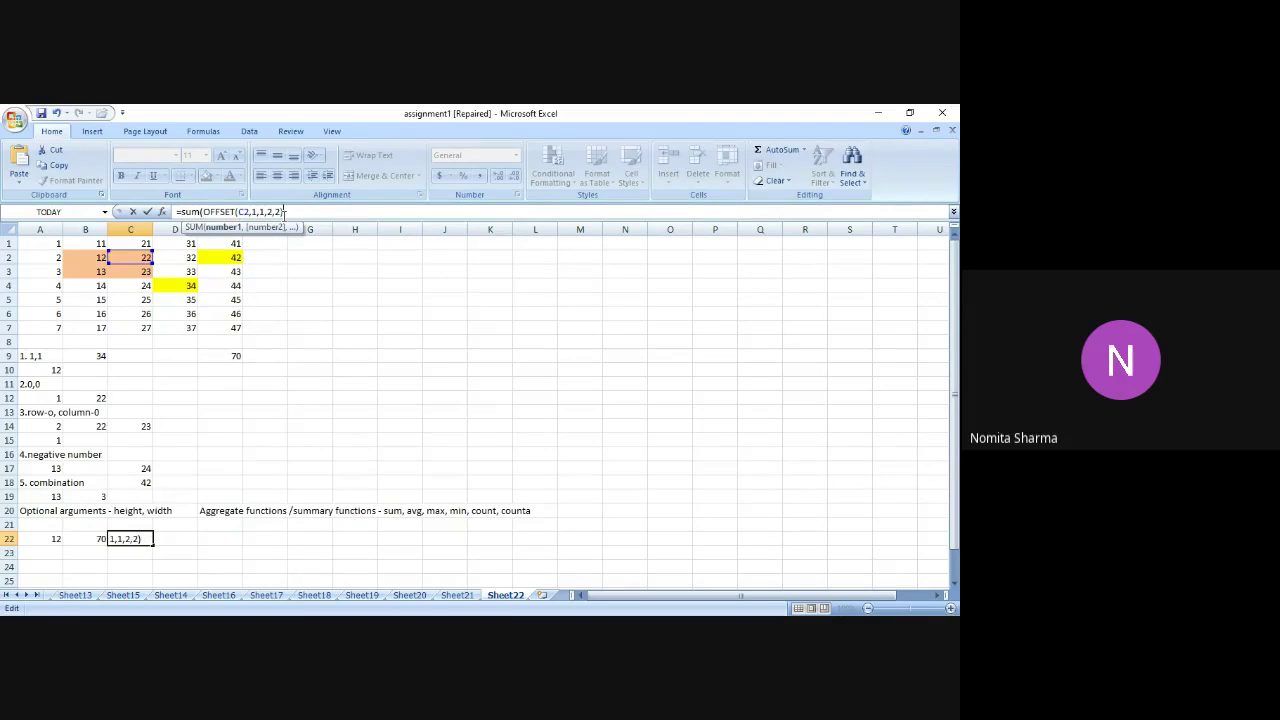
{"action": "type", "text": ")"}
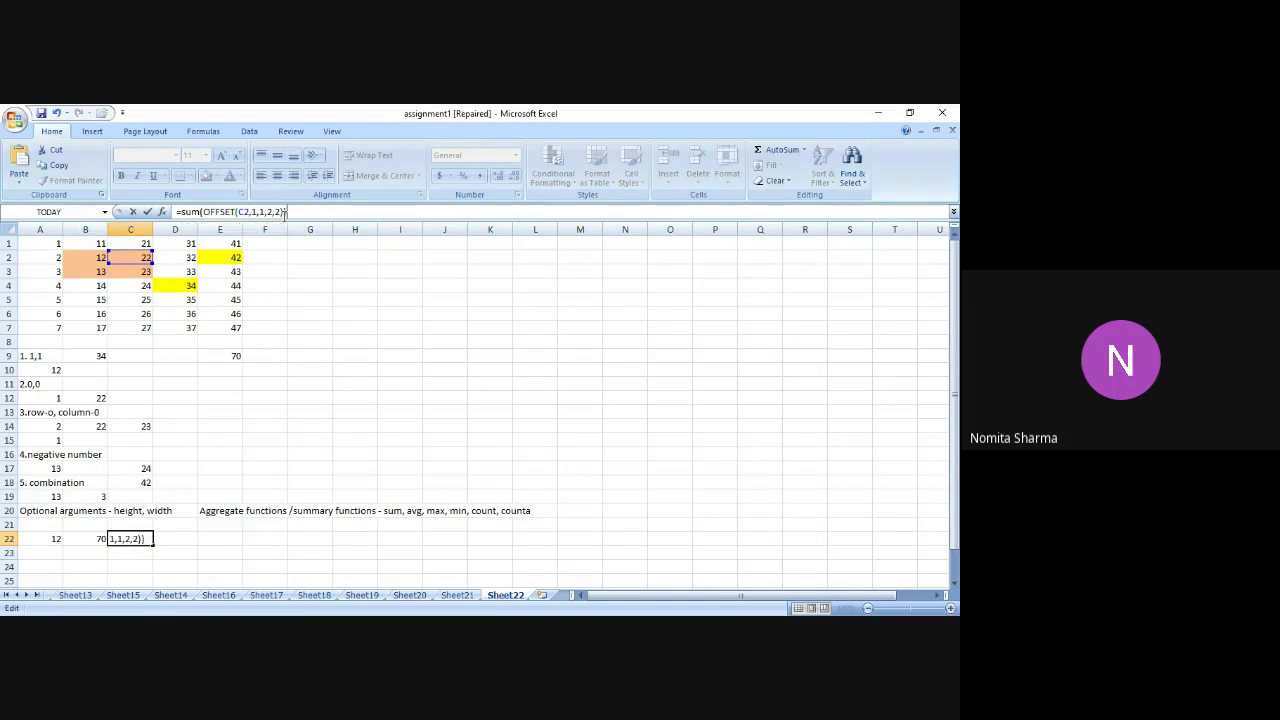
{"action": "key", "text": "Return"}
{"action": "key", "text": "Up"}
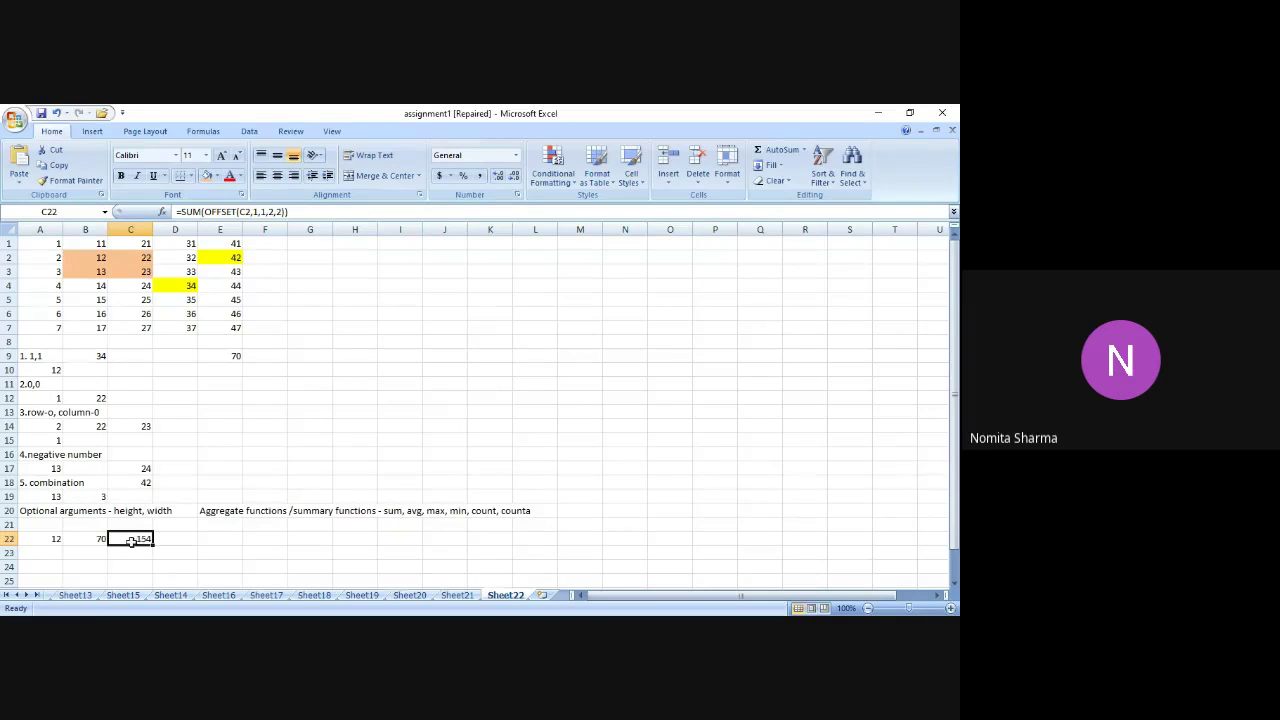
Trace the offset from C2 through C3 to D3, and shade the range D3:E4 with the orange fill.
{"action": "left_click", "coordinate": [137, 260]}
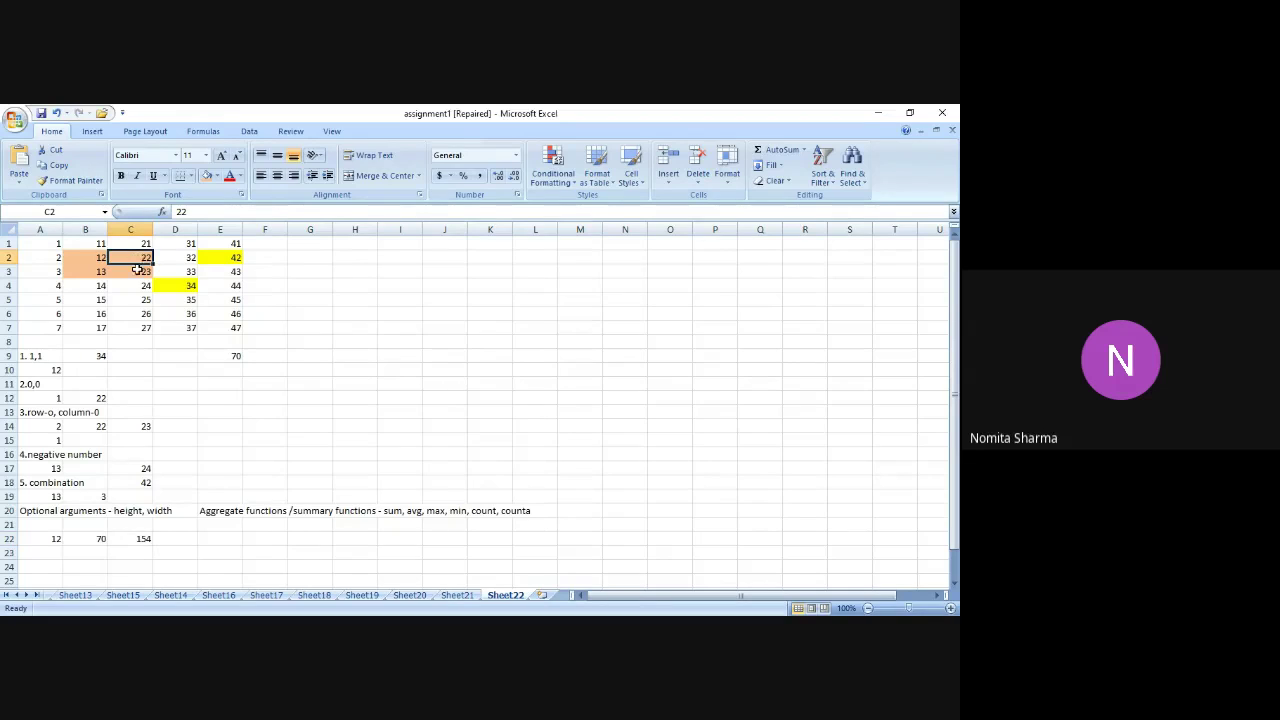
{"action": "left_click", "coordinate": [140, 273]}
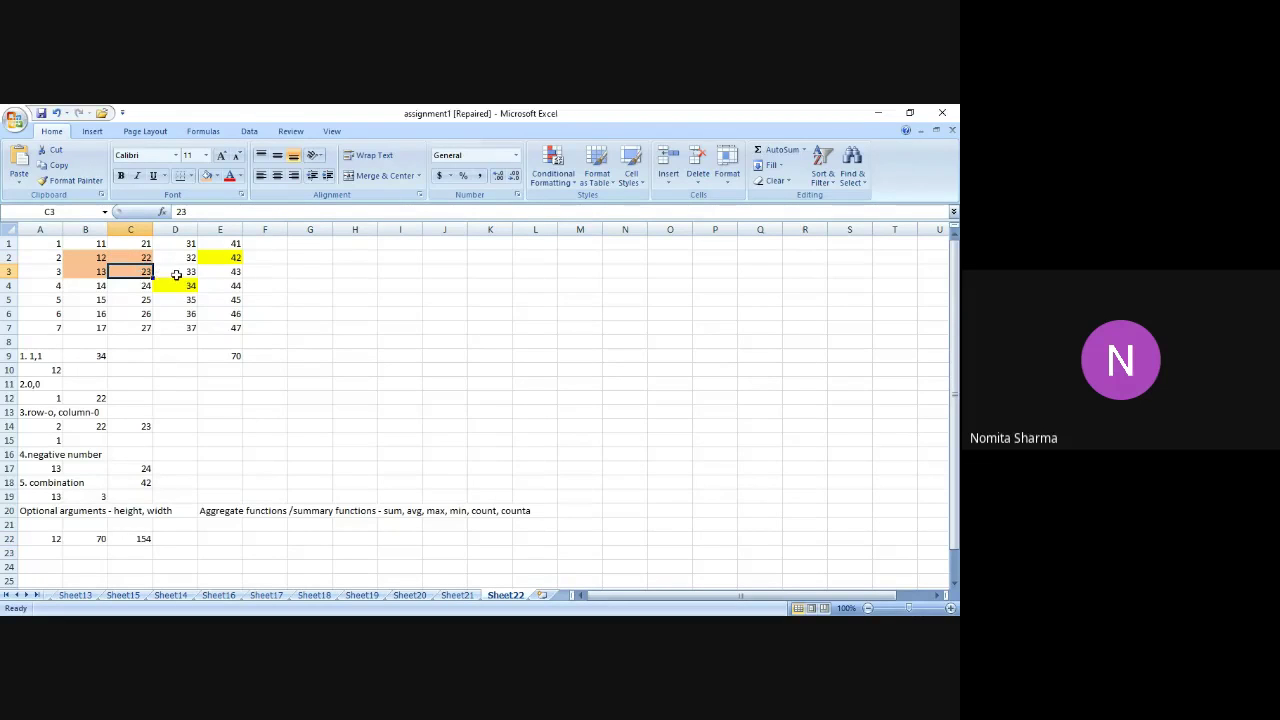
{"action": "left_click", "coordinate": [176, 274]}
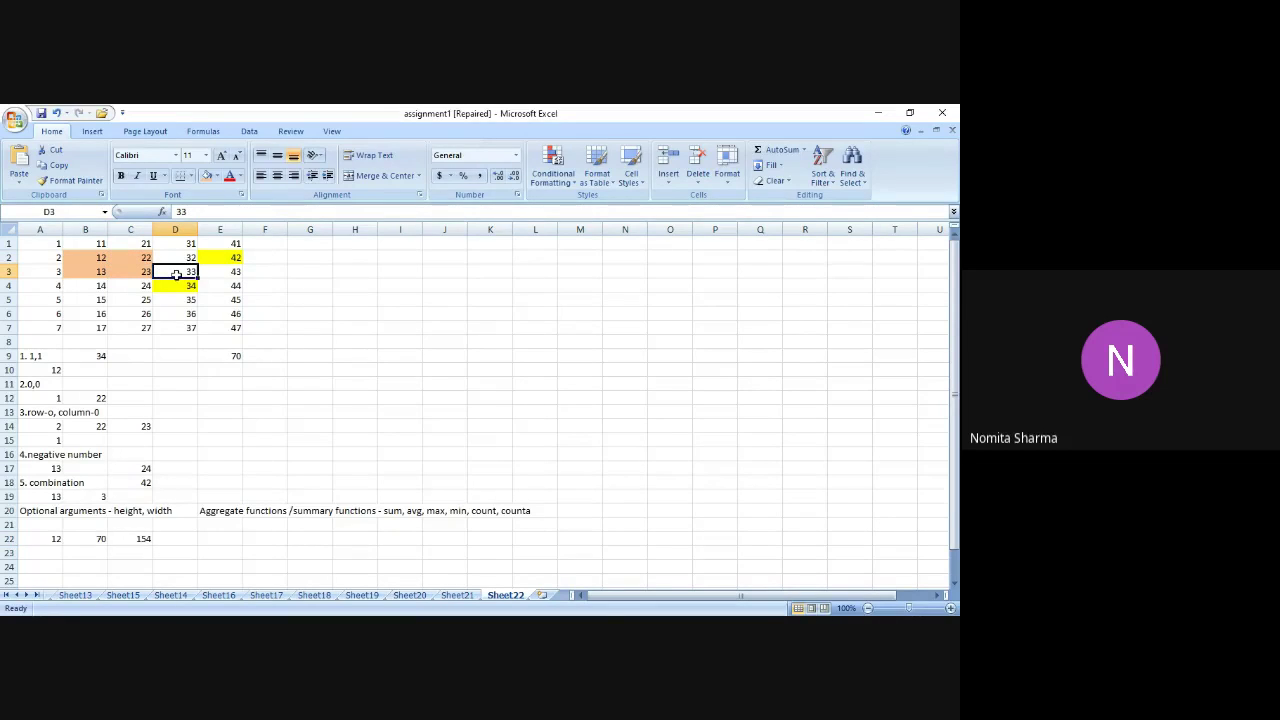
{"action": "left_click", "coordinate": [143, 540]}
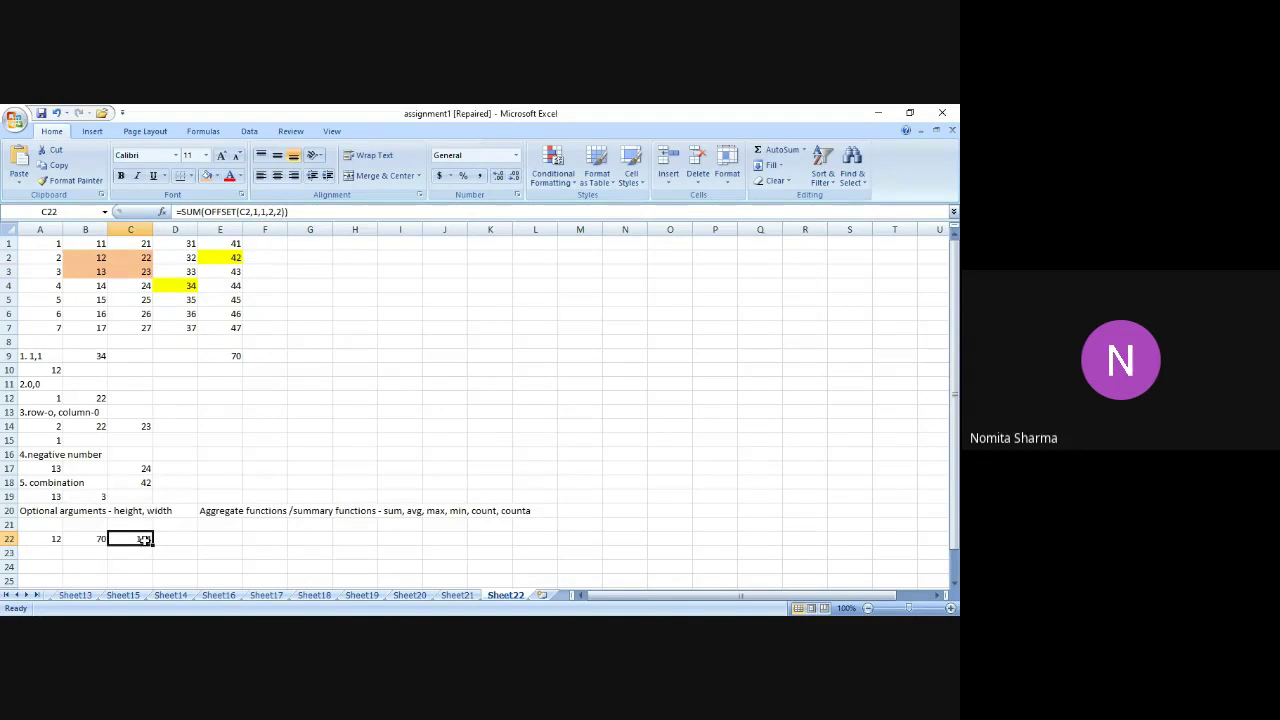
{"action": "left_click", "coordinate": [185, 272]}
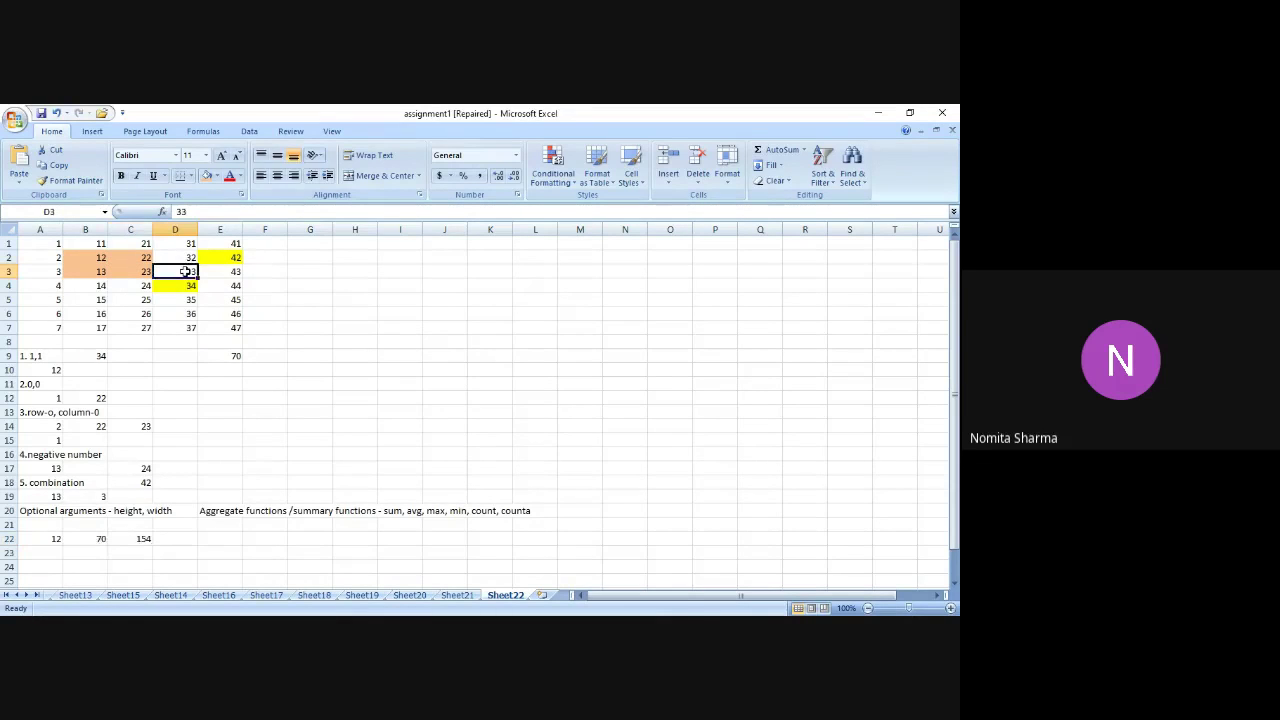
{"action": "key", "text": "shift+Down"}
{"action": "key", "text": "shift+Right"}
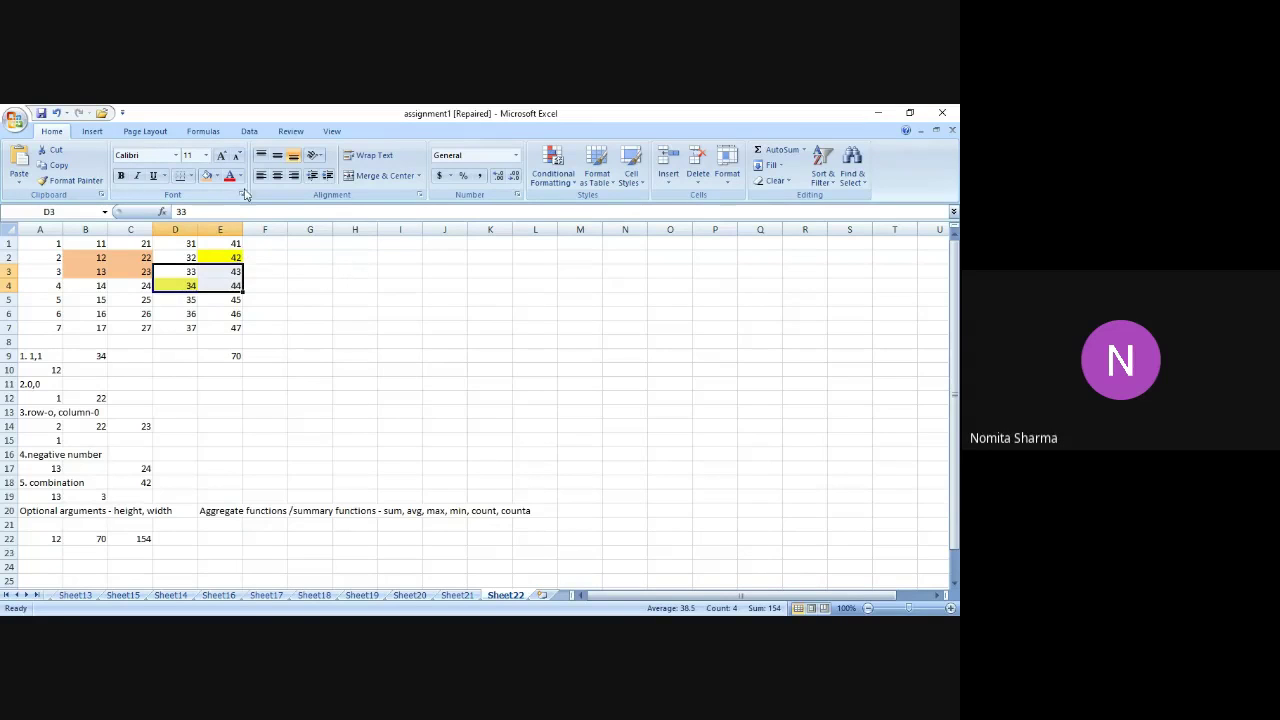
{"action": "left_click", "coordinate": [206, 175]}
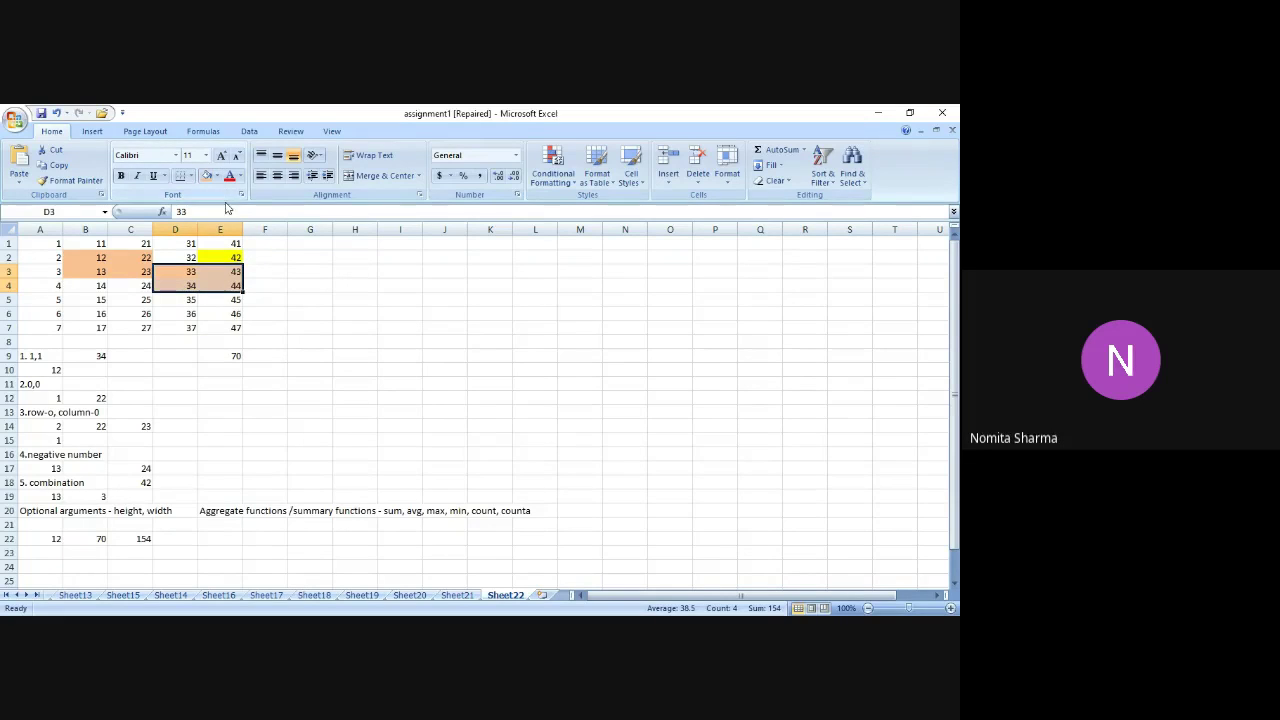
Enter the check formula =33+43+34+44 in H3 to add the shaded cells manually.
{"action": "left_click", "coordinate": [349, 274]}
{"action": "type", "text": "="}
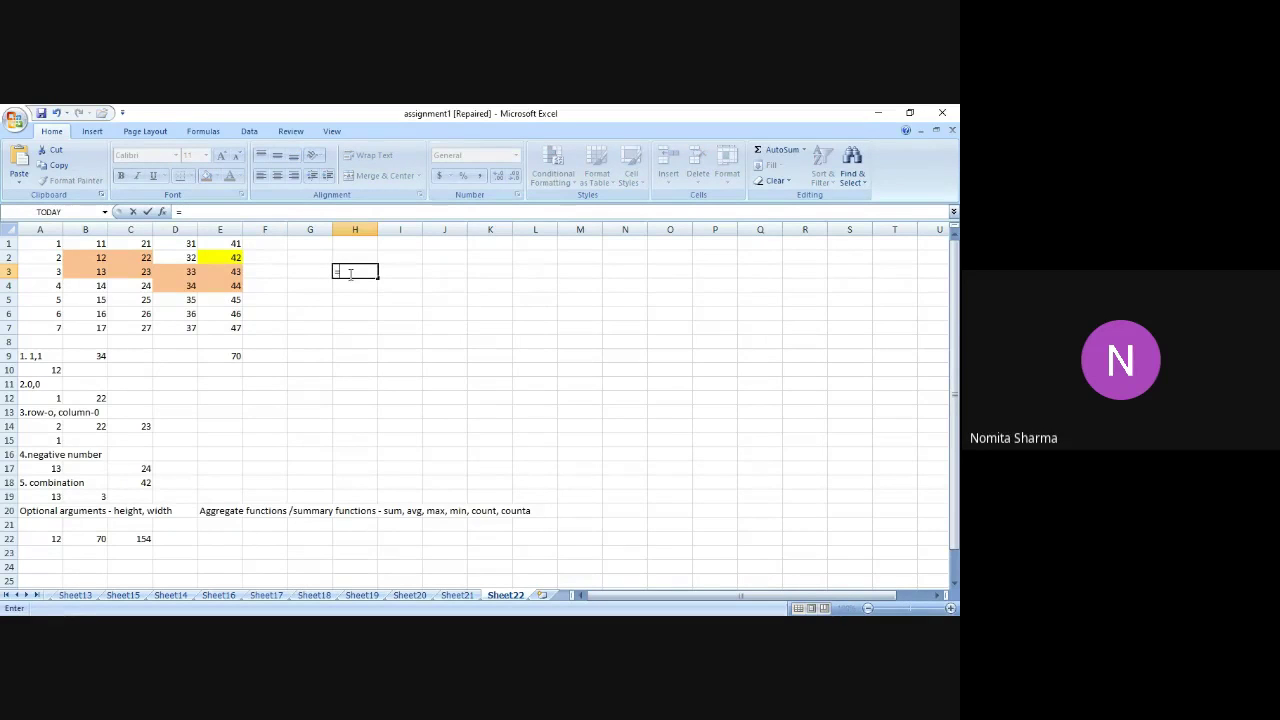
{"action": "type", "text": "33+43+34+"}
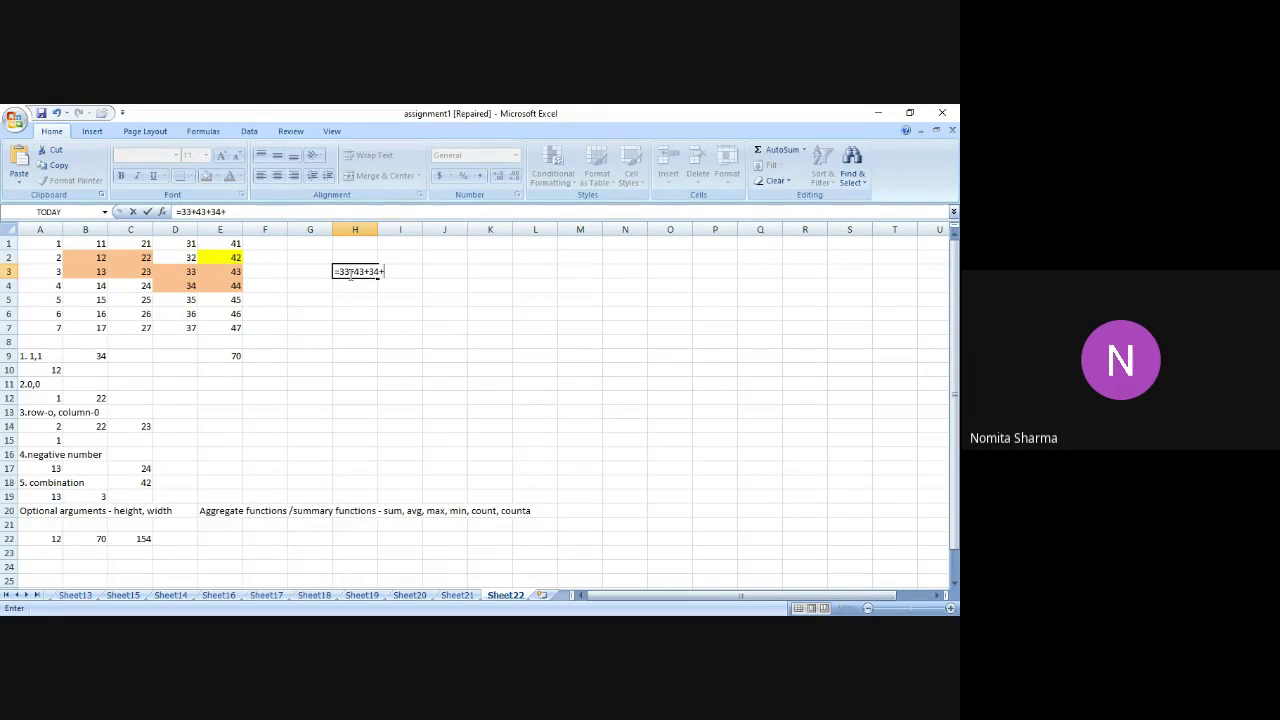
{"action": "type", "text": "44"}
{"action": "key", "text": "Return"}
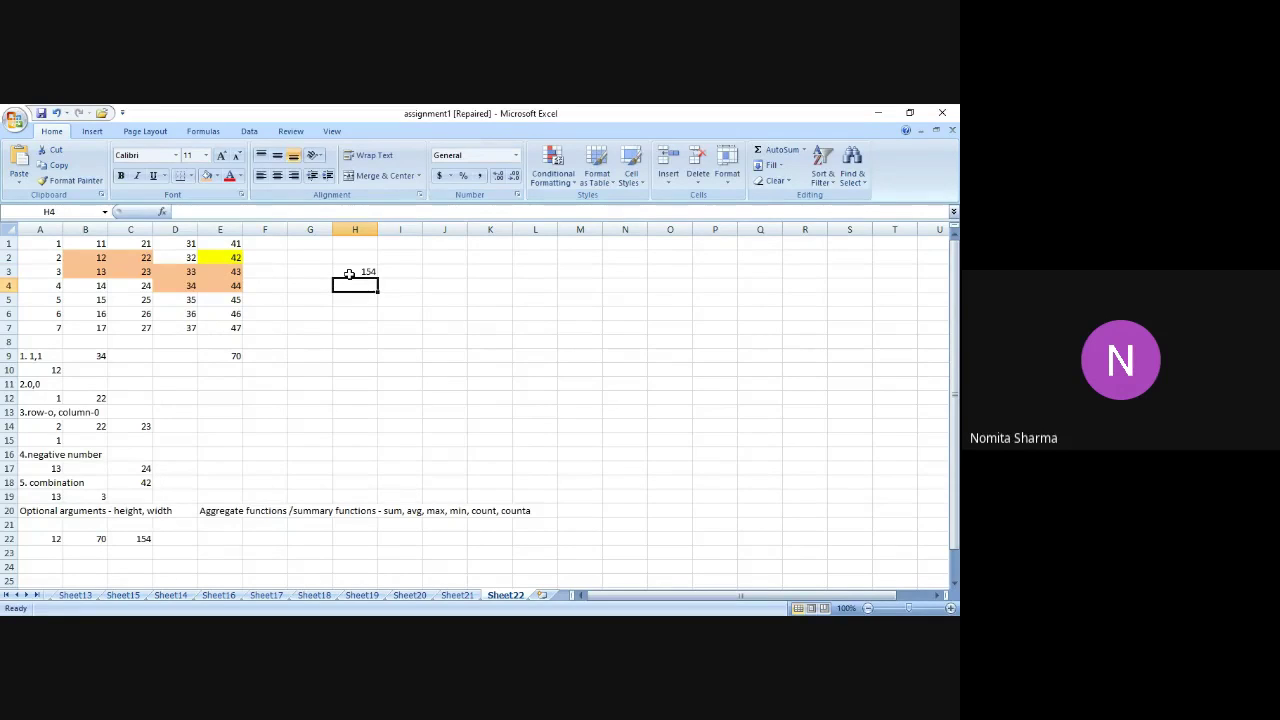
{"action": "left_click", "coordinate": [349, 272]}
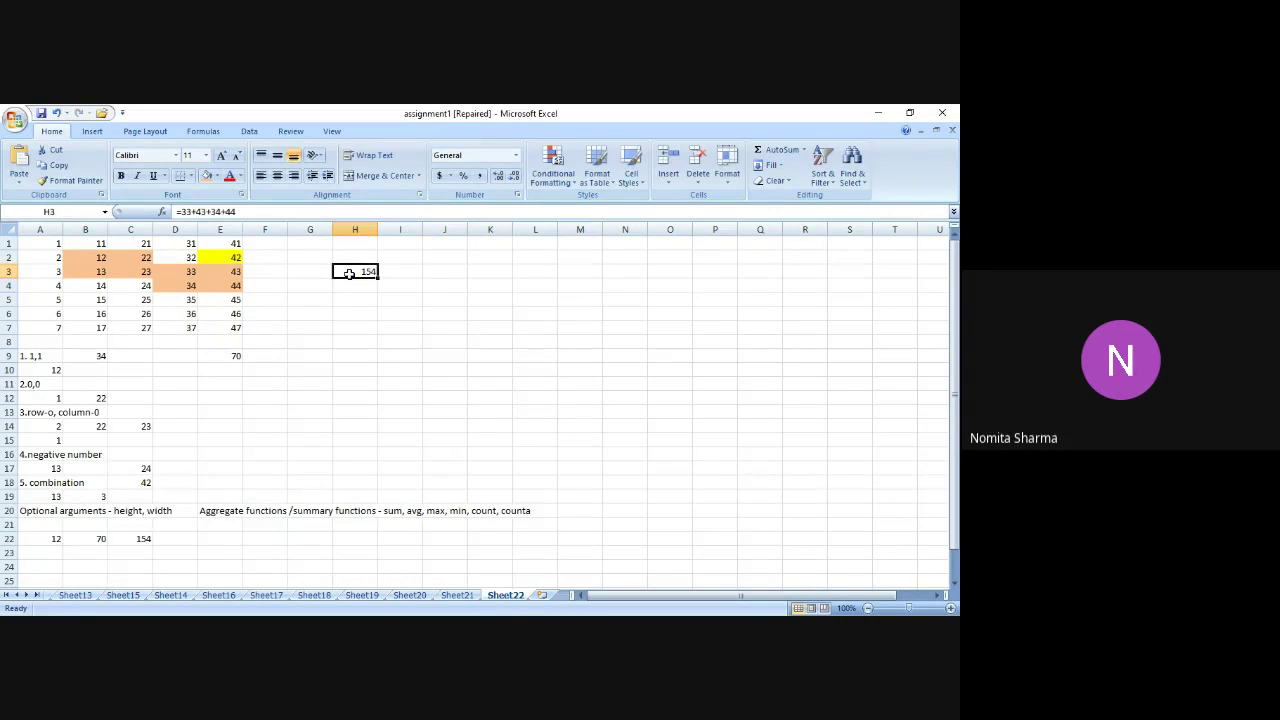
Compare the C22 formula with the two-row by two-column range starting at D3.
{"action": "left_click", "coordinate": [144, 539]}
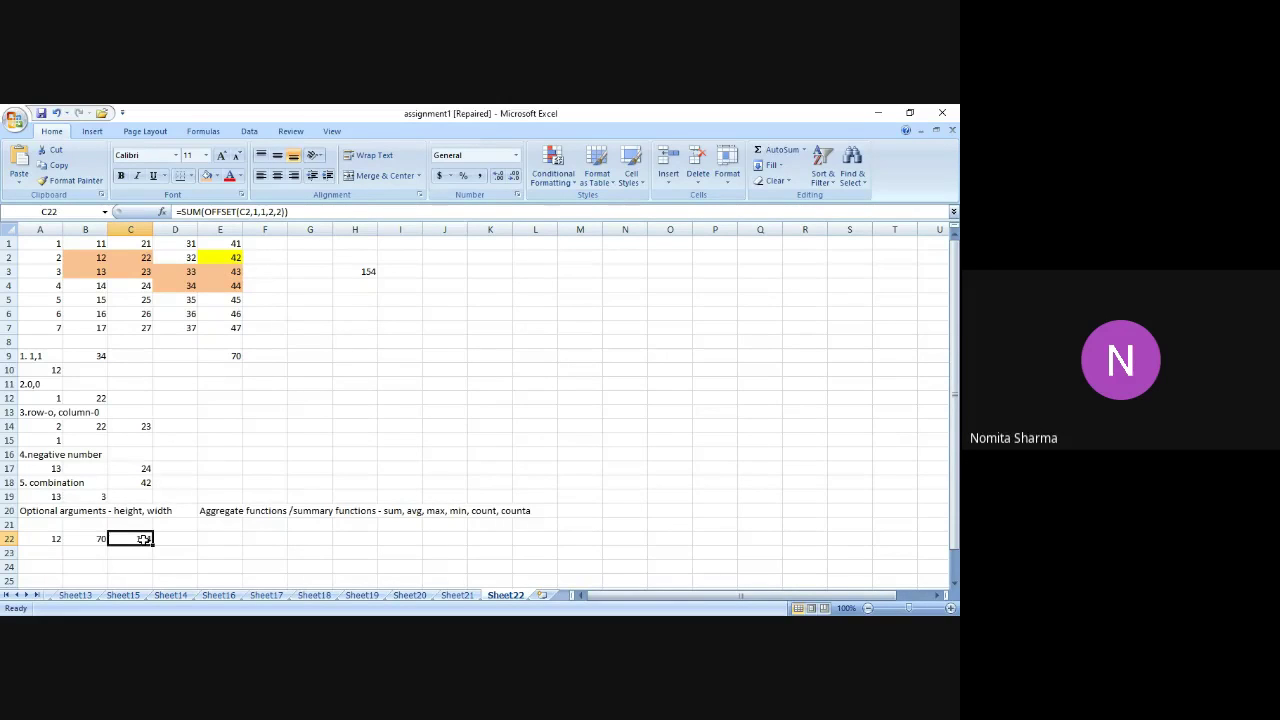
{"action": "left_click", "coordinate": [174, 271]}
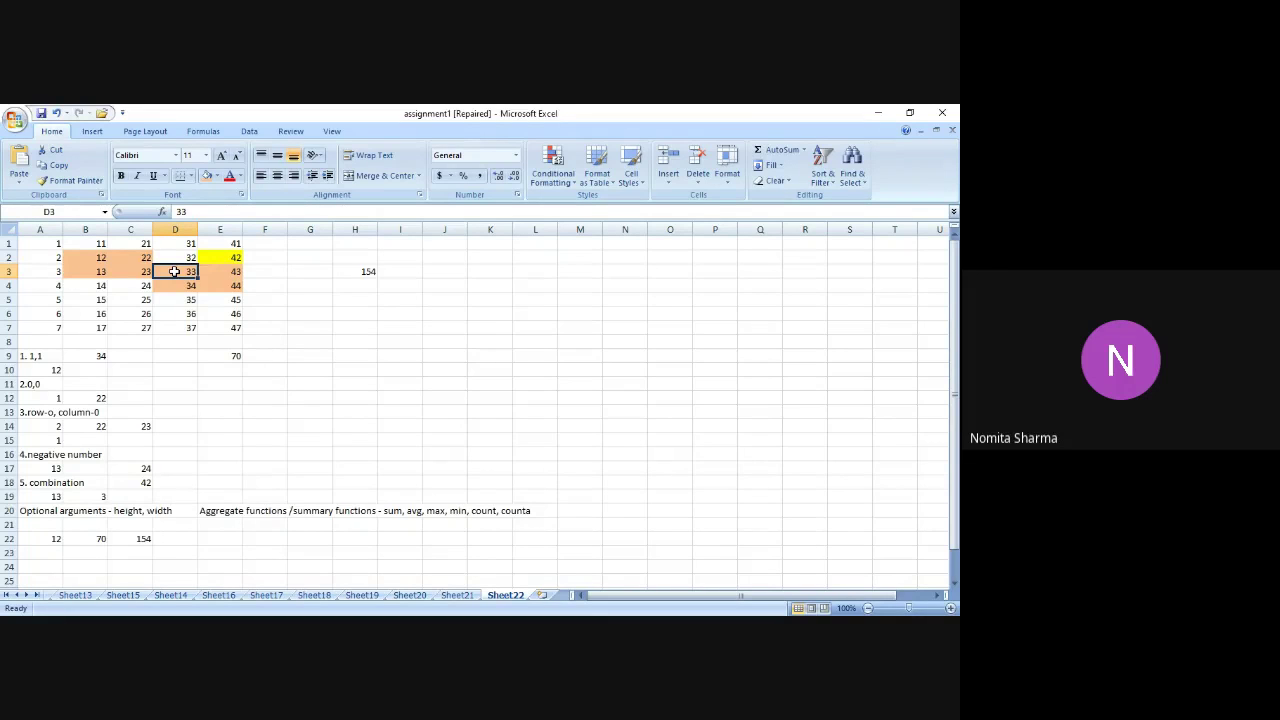
{"action": "key", "text": "shift+Down"}
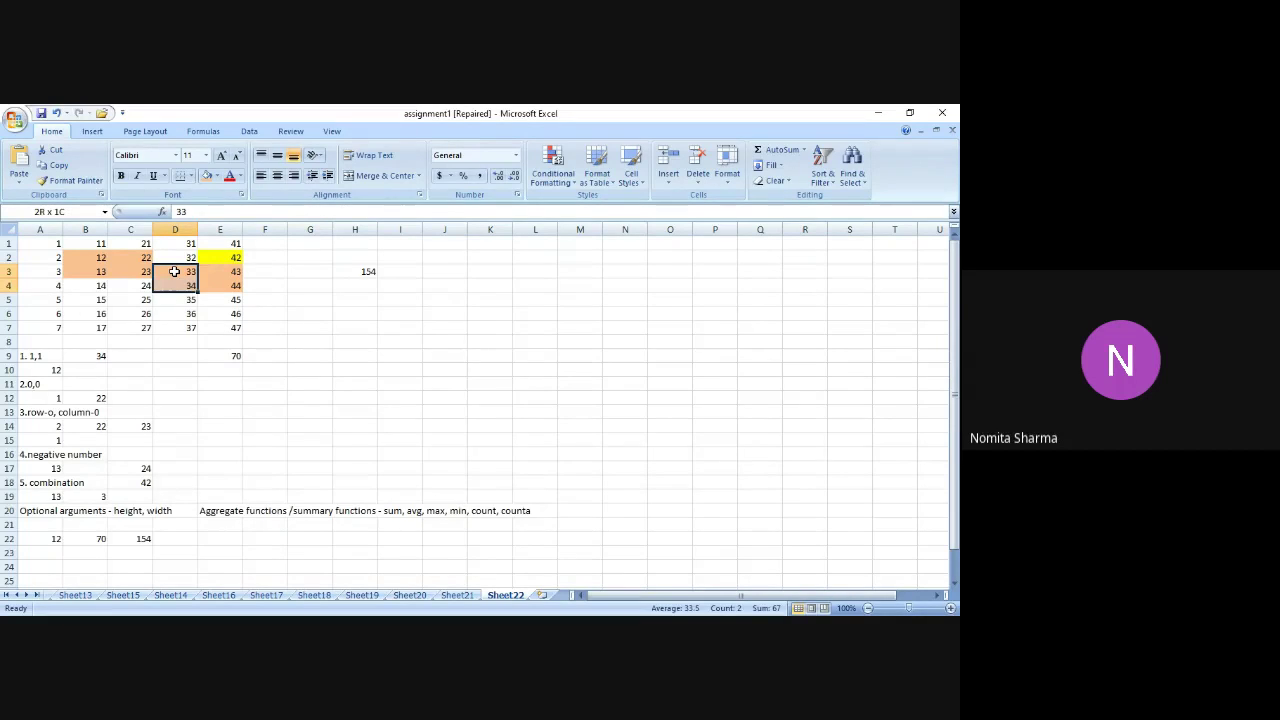
{"action": "key", "text": "shift+Right"}
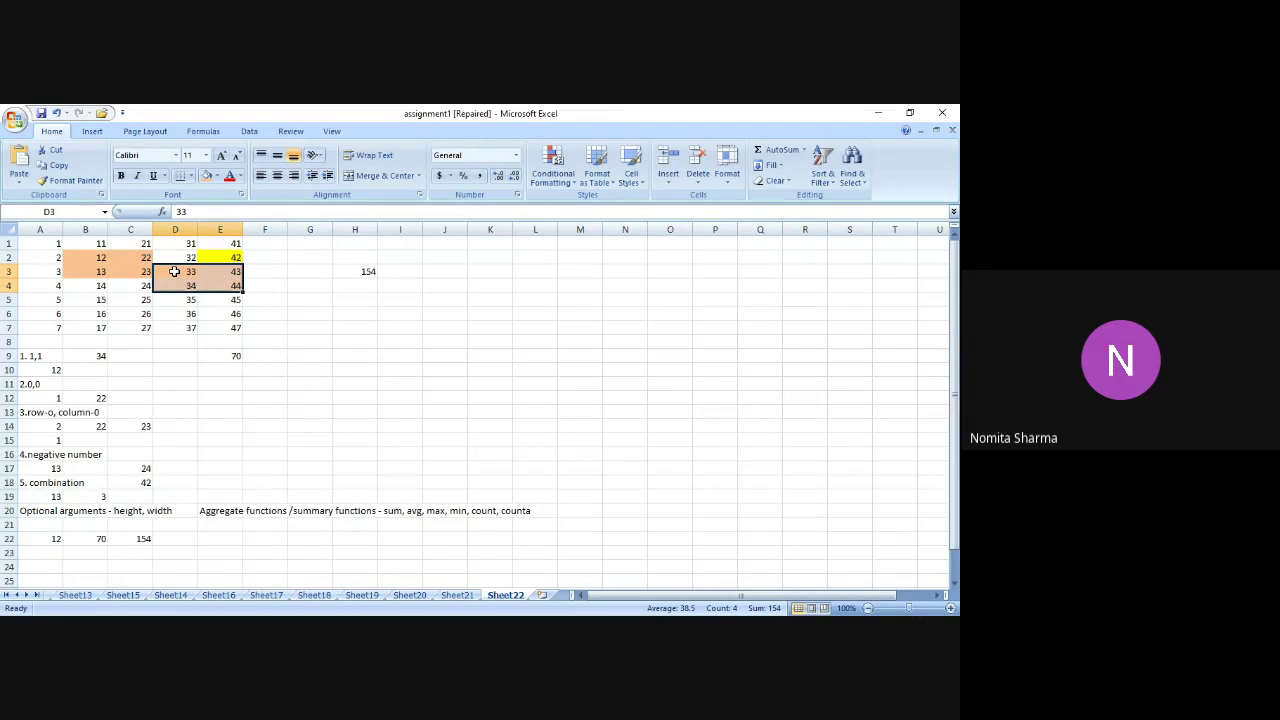
{"action": "left_click", "coordinate": [187, 537]}
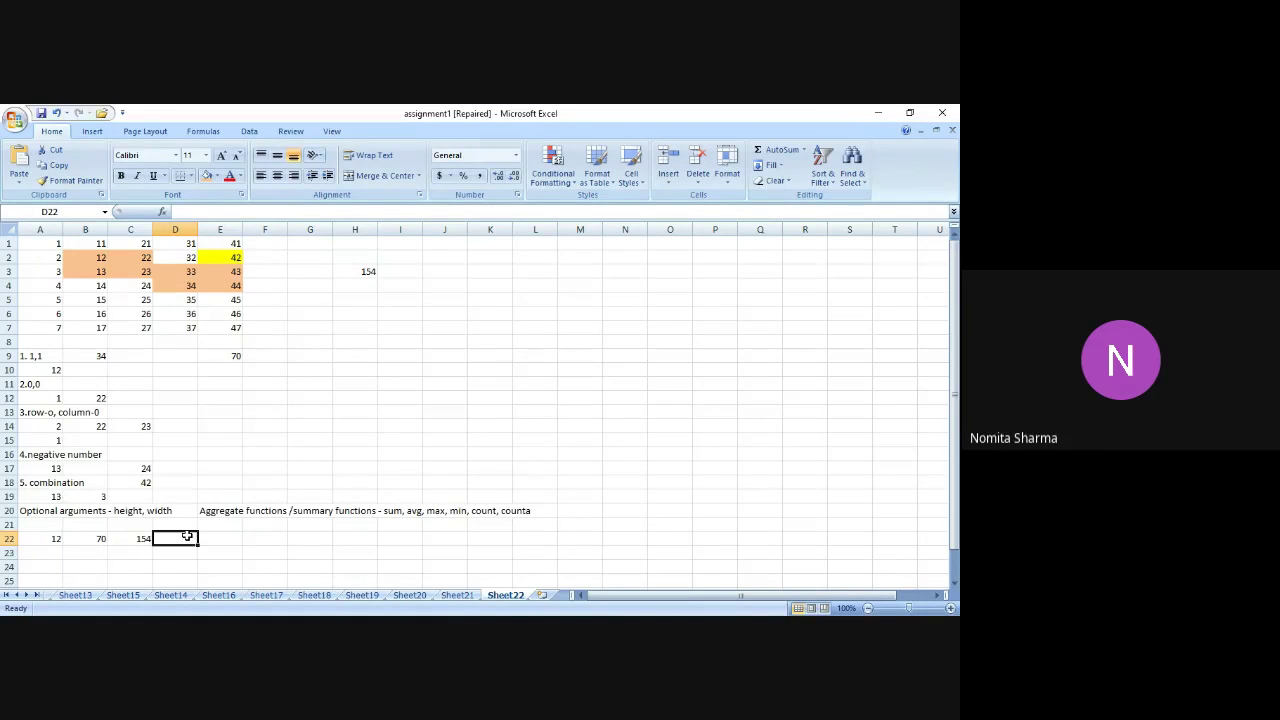
{"action": "left_click", "coordinate": [444, 259]}
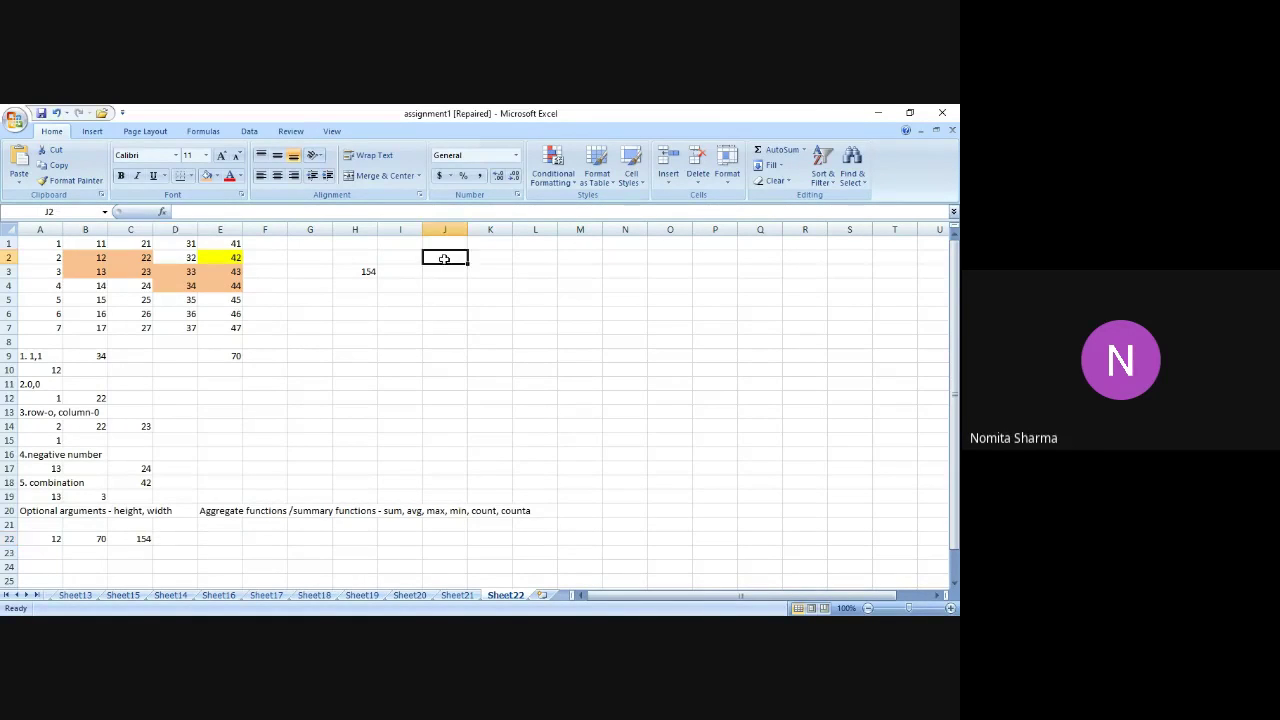
{"action": "key", "text": "Up"}
{"action": "type", "text": "=o"}
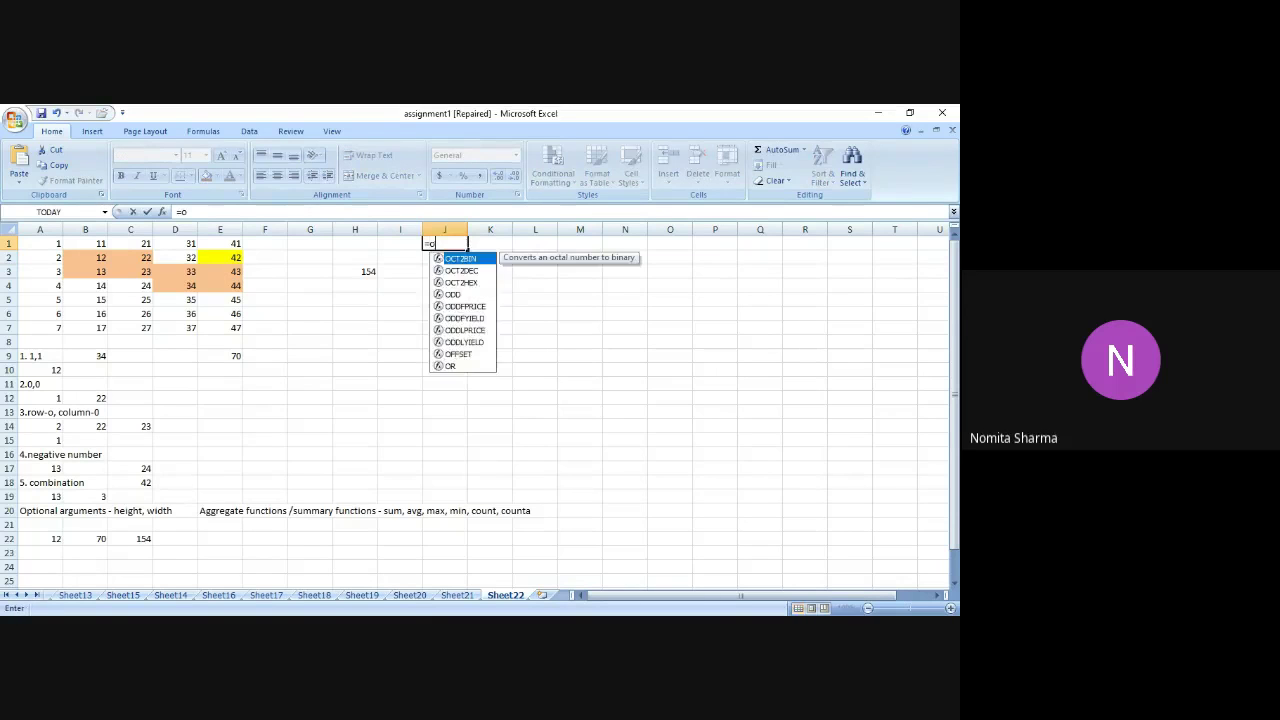
{"action": "type", "text": "ffset"}
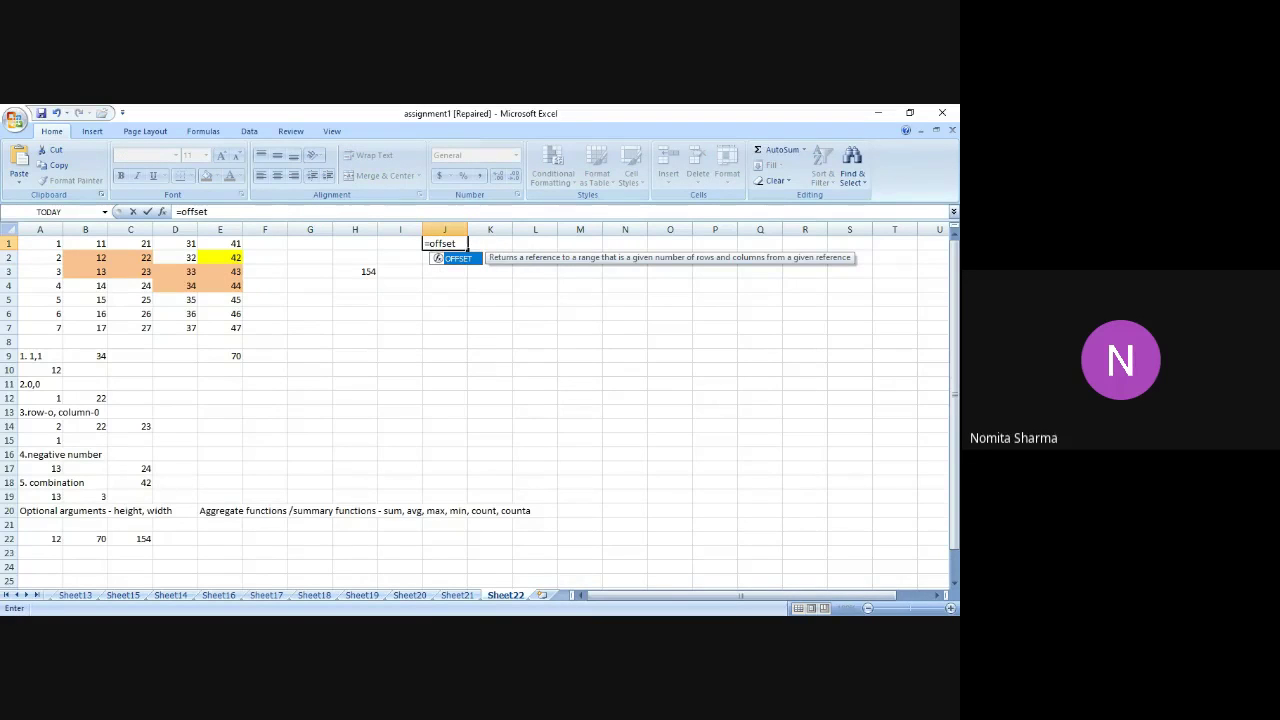
{"action": "type", "text": "("}
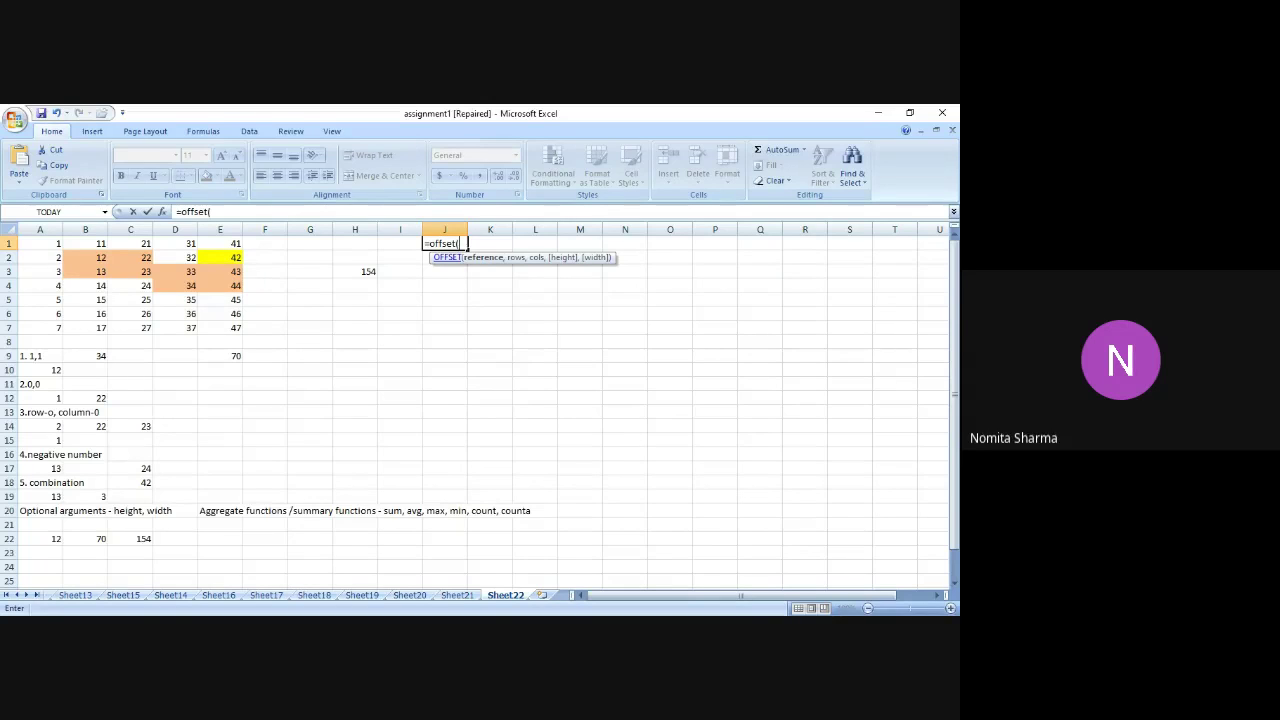
{"action": "key", "text": "BackSpace"}
{"action": "key", "text": "BackSpace"}
{"action": "key", "text": "BackSpace"}
{"action": "key", "text": "BackSpace"}
{"action": "key", "text": "BackSpace"}
{"action": "key", "text": "BackSpace"}
{"action": "key", "text": "BackSpace"}
{"action": "key", "text": "BackSpace"}
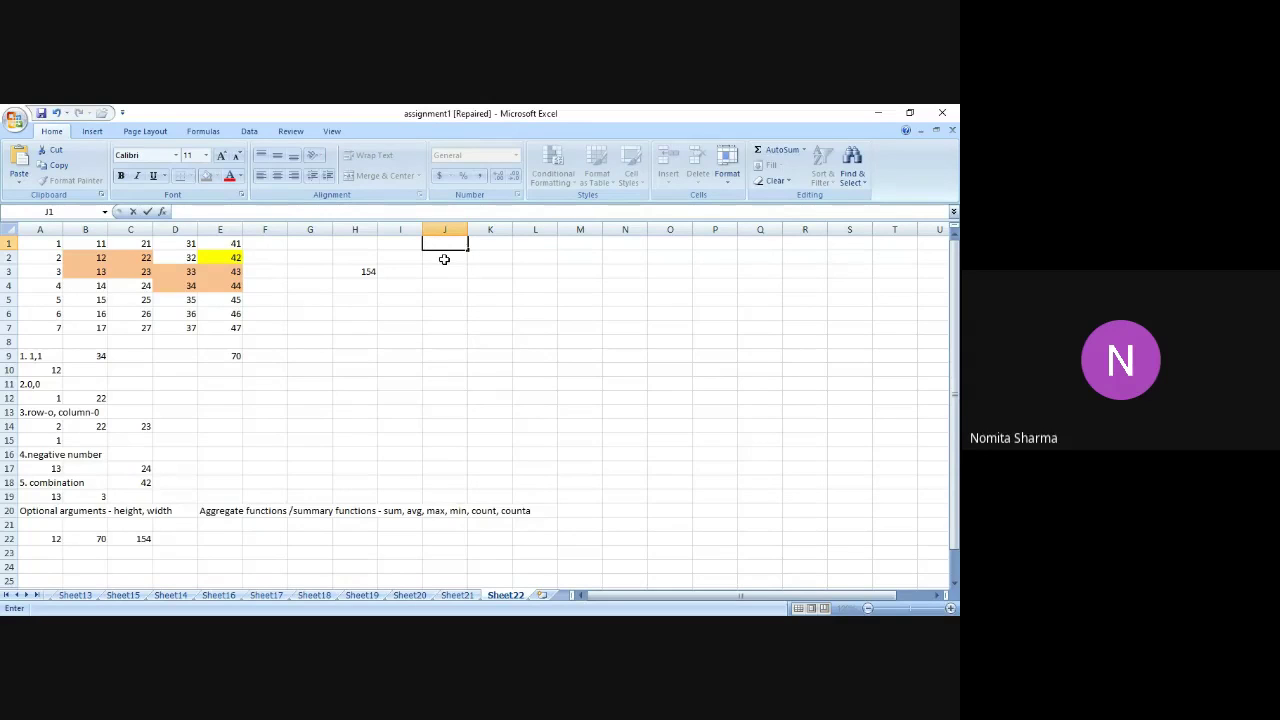
Enter the note "offset" in J1 and the argument list "r,c,h,w" in J2.
{"action": "type", "text": "offset"}
{"action": "key", "text": "Return"}
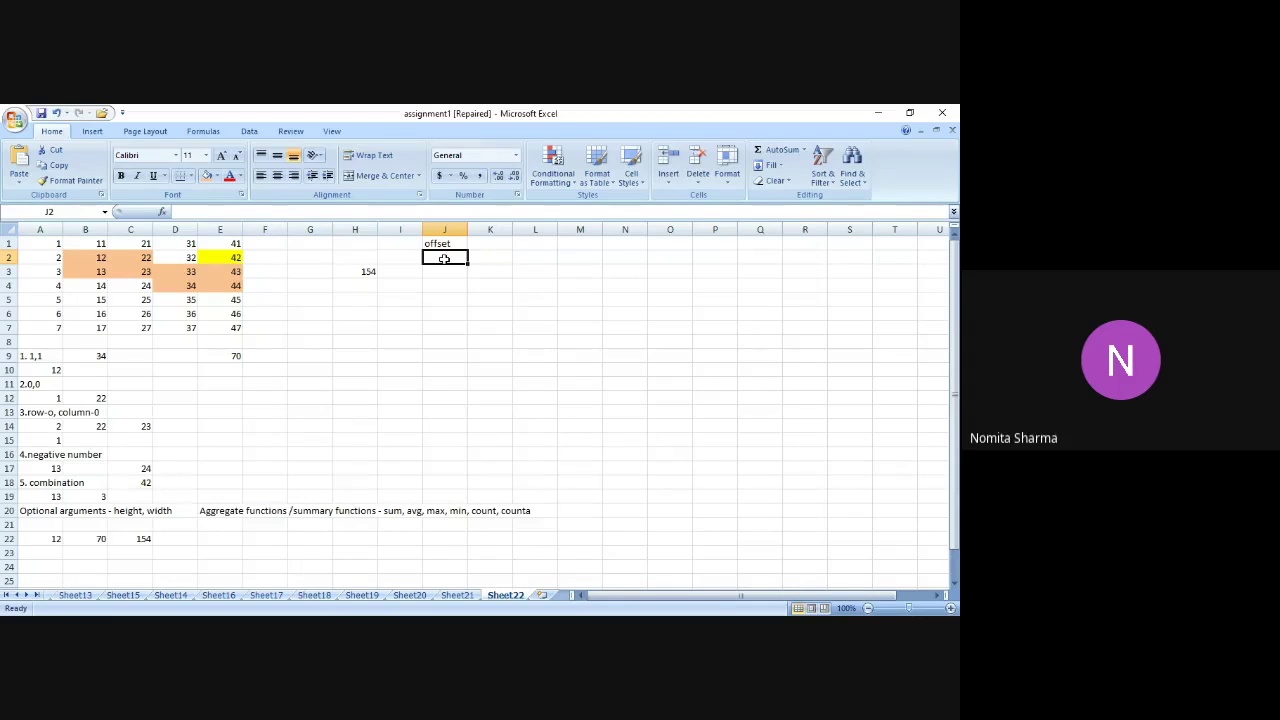
{"action": "type", "text": "r"}
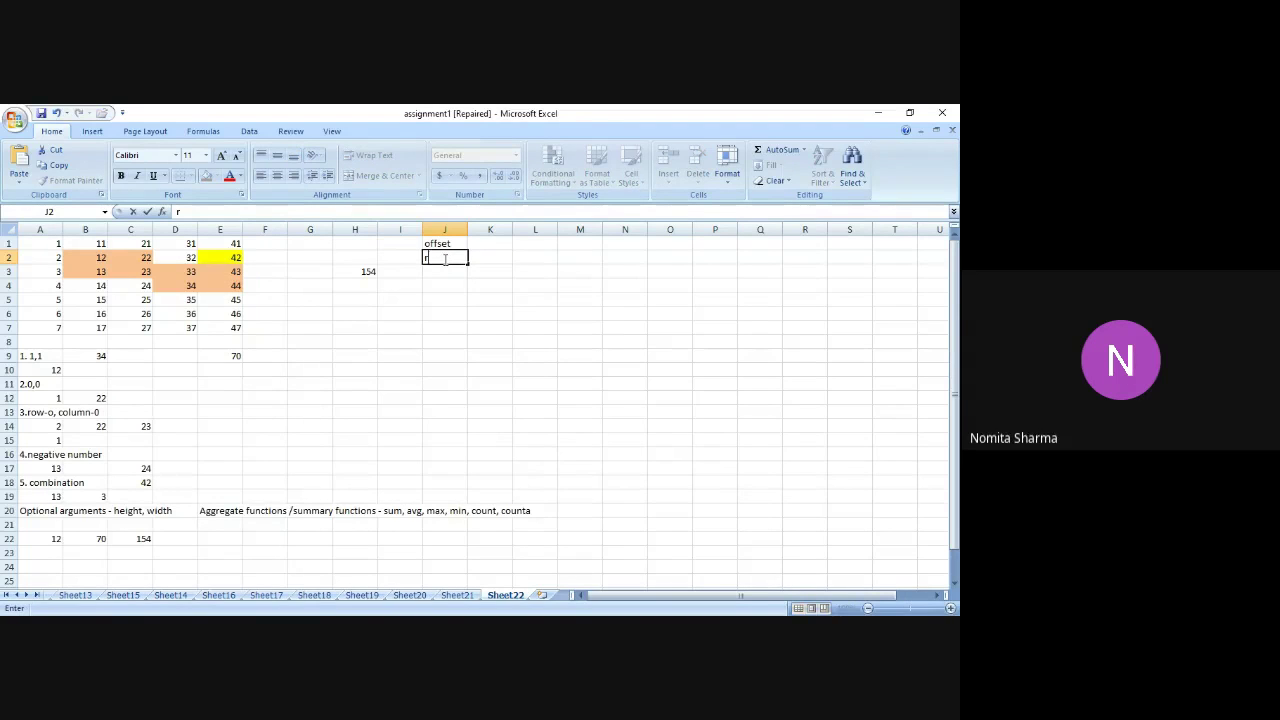
{"action": "type", "text": ",c,h,w"}
{"action": "key", "text": "Return"}
{"action": "key", "text": "Up"}
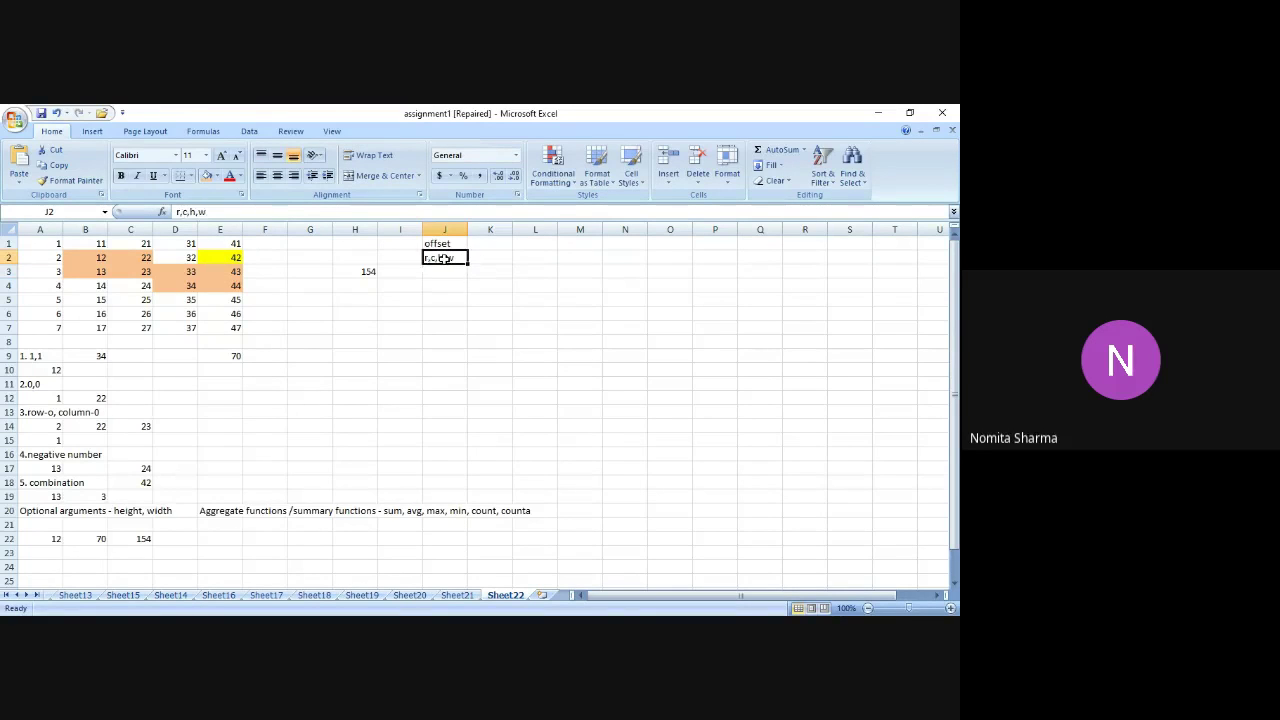
Enter the example arguments "a1,-3,3" as text in K2, beside the argument list.
{"action": "key", "text": "Right"}
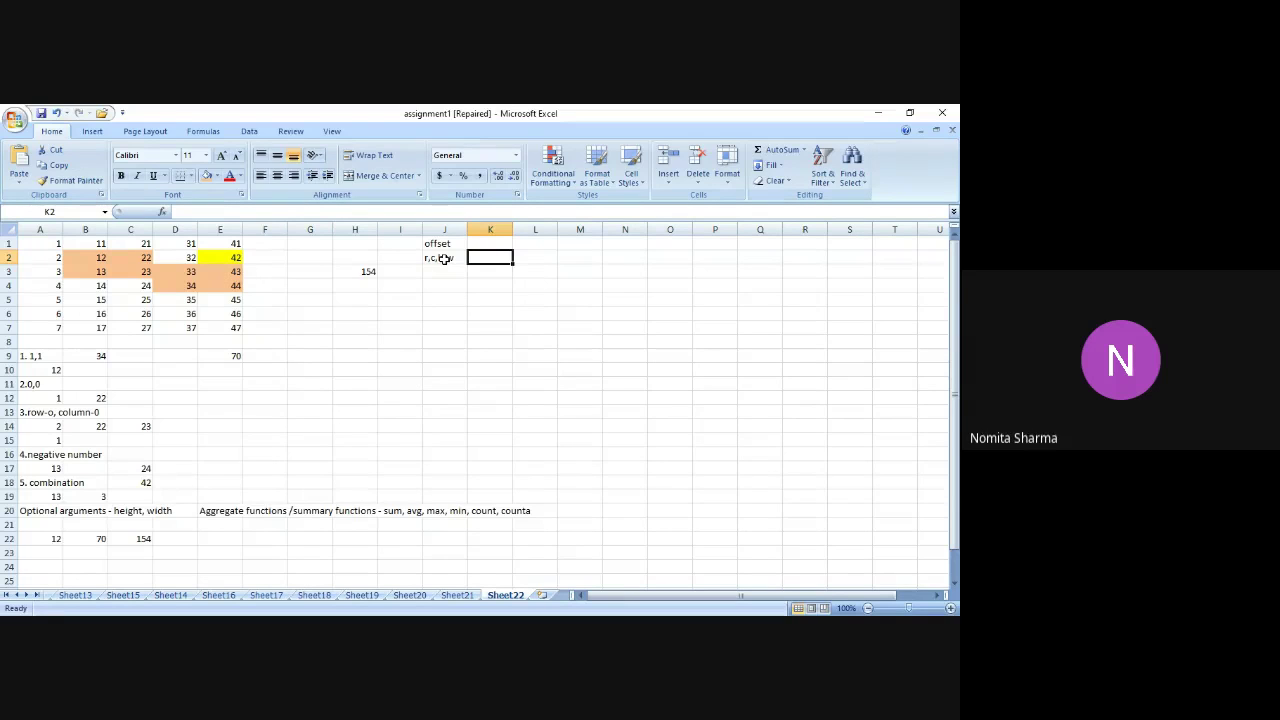
{"action": "type", "text": "a1"}
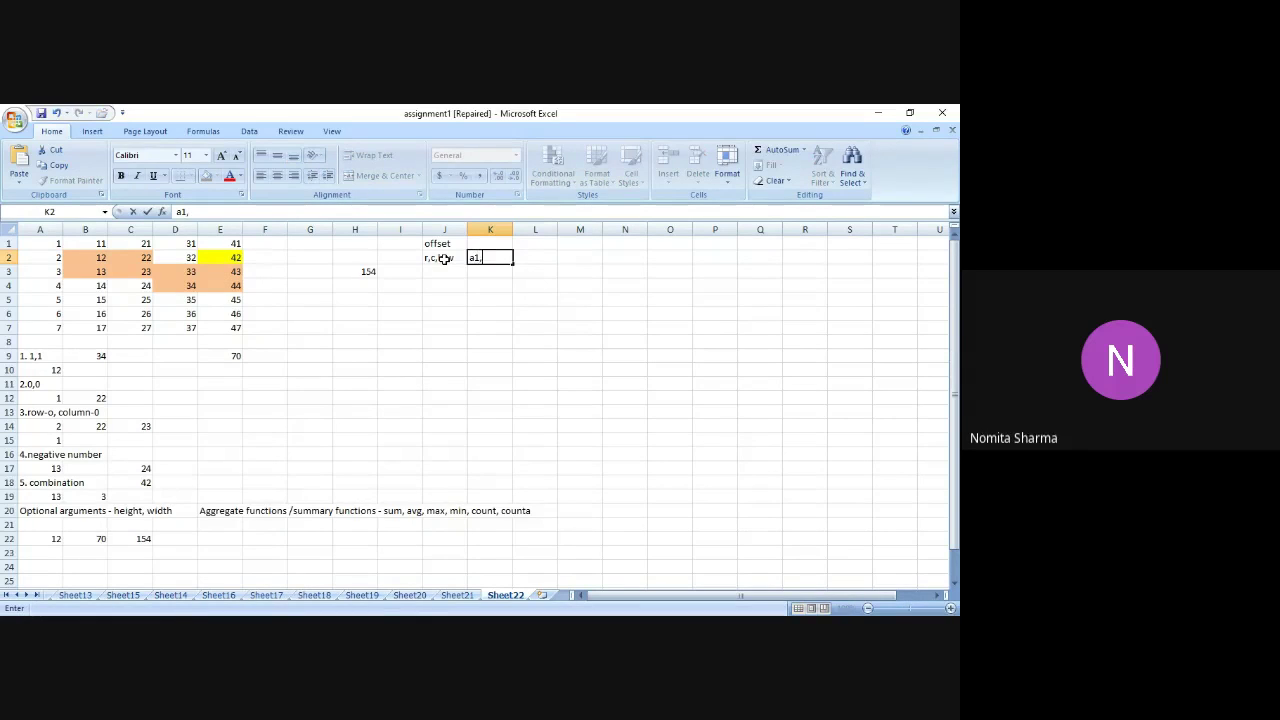
{"action": "type", "text": ",-3,3"}
{"action": "key", "text": "Return"}
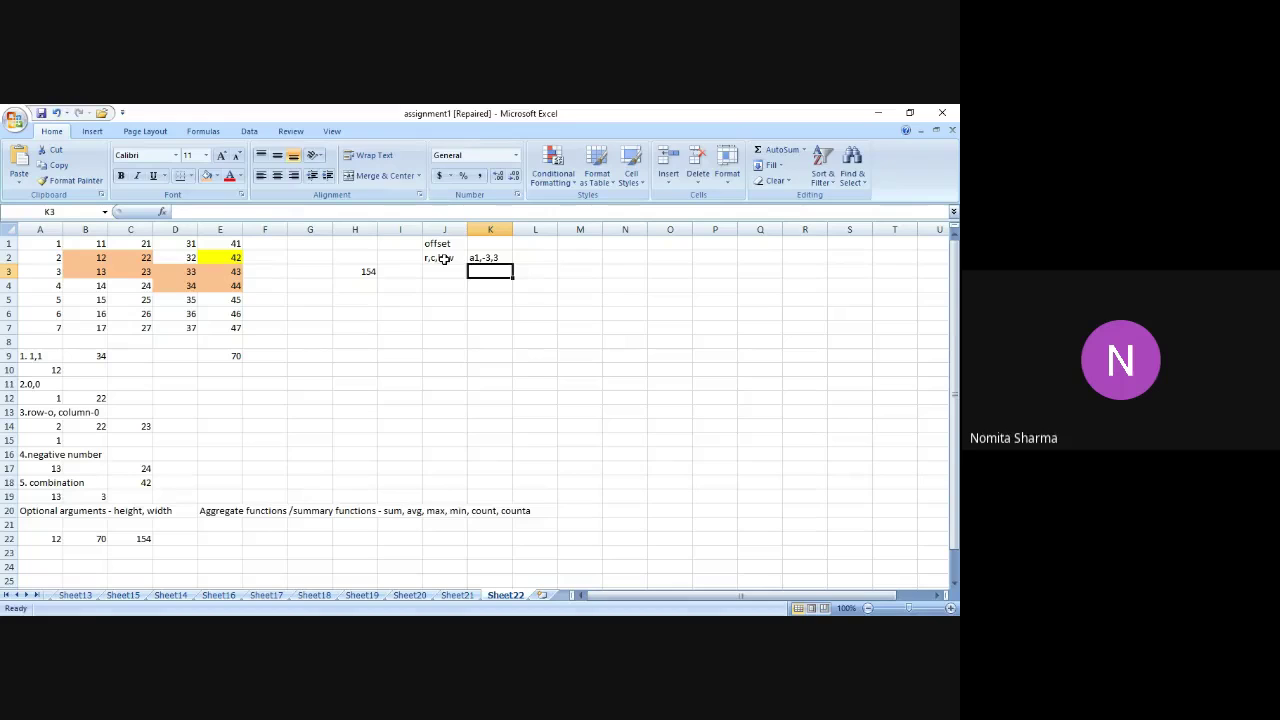
Add the example arguments "b5,0,-3" in K3 and "c3,-2,3" in K4.
{"action": "type", "text": "b5"}
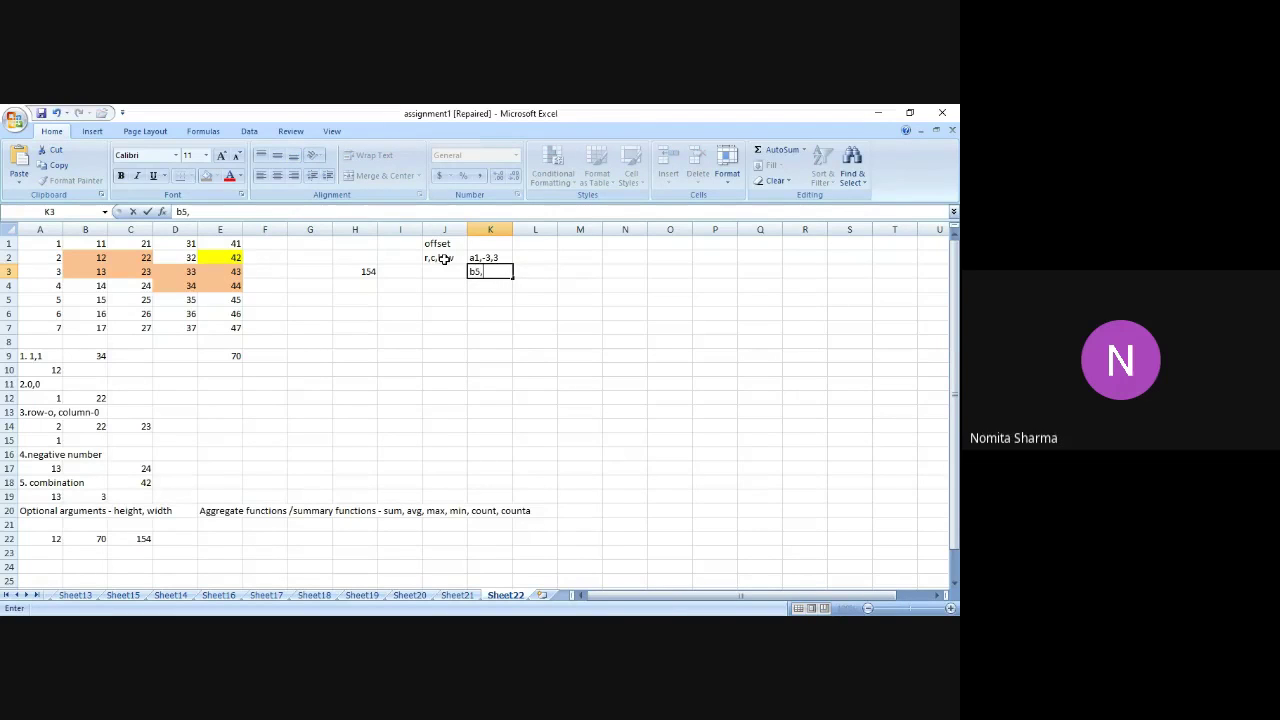
{"action": "type", "text": ",0,-3"}
{"action": "key", "text": "Return"}
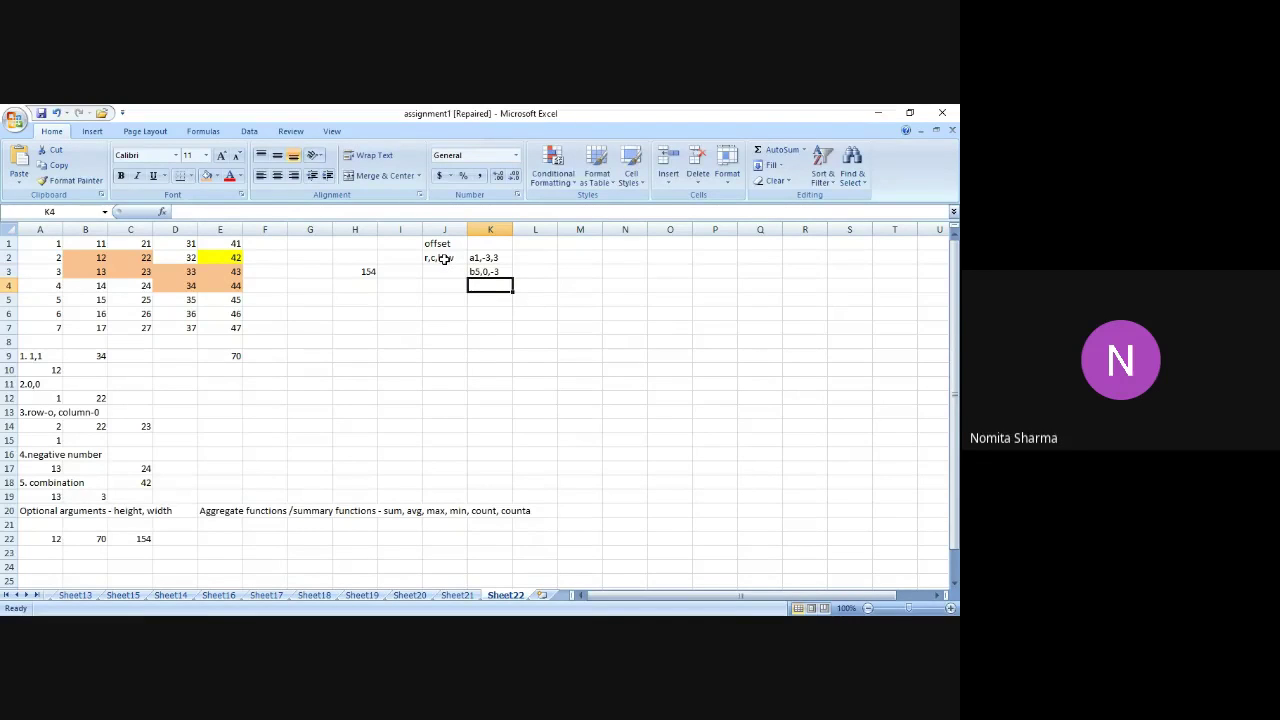
{"action": "type", "text": "c3"}
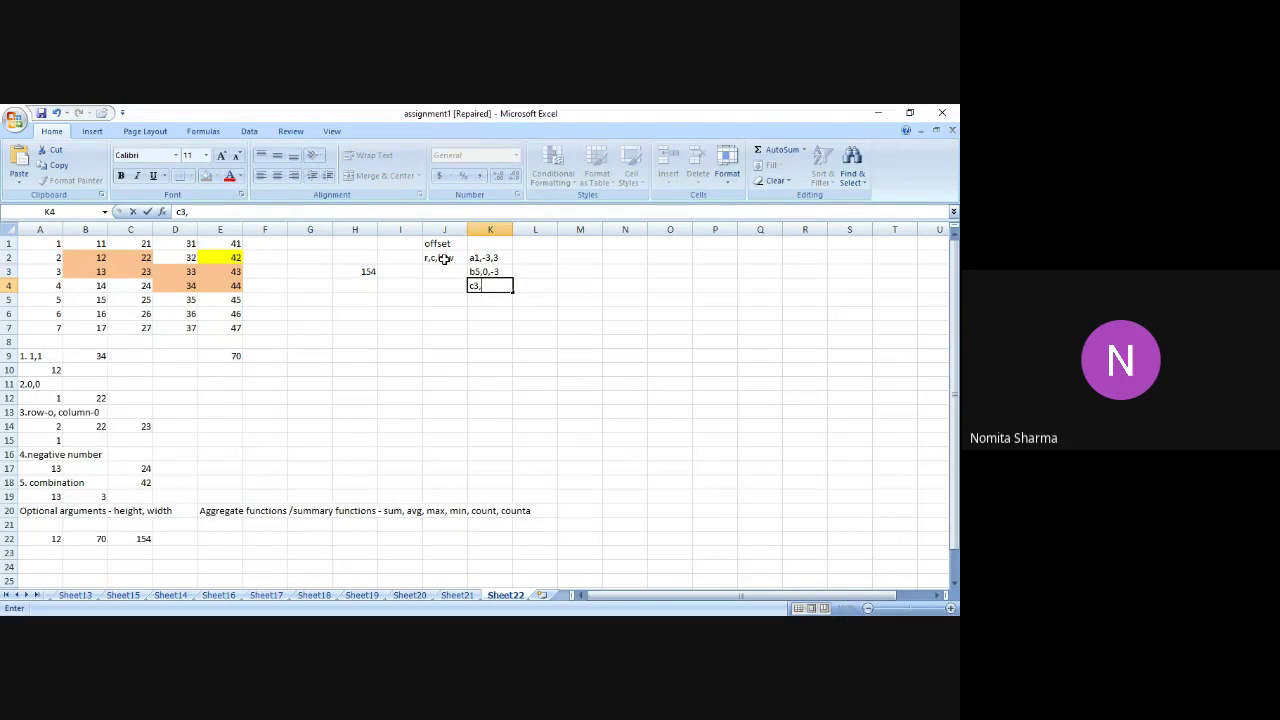
{"action": "type", "text": ",-2,3"}
{"action": "key", "text": "Return"}
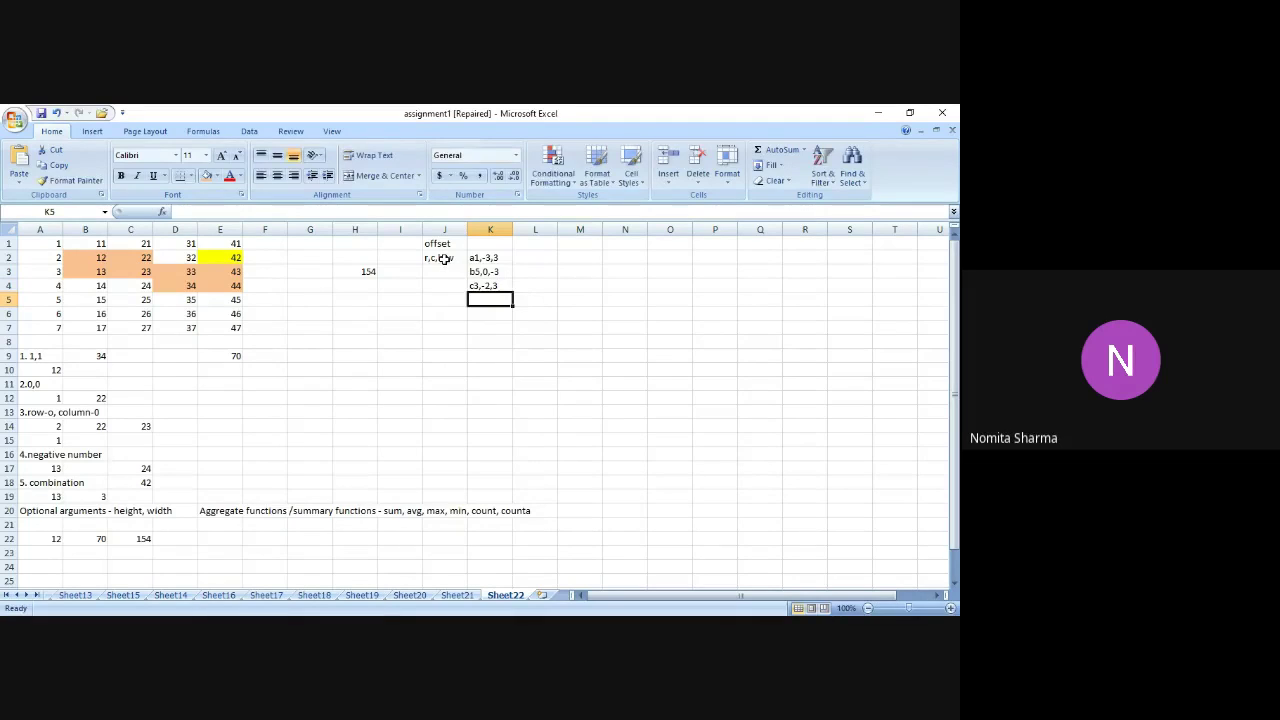
Add the example arguments "d2,0,4" in K5 and "d1,2,-4" in K6.
{"action": "type", "text": "d2"}
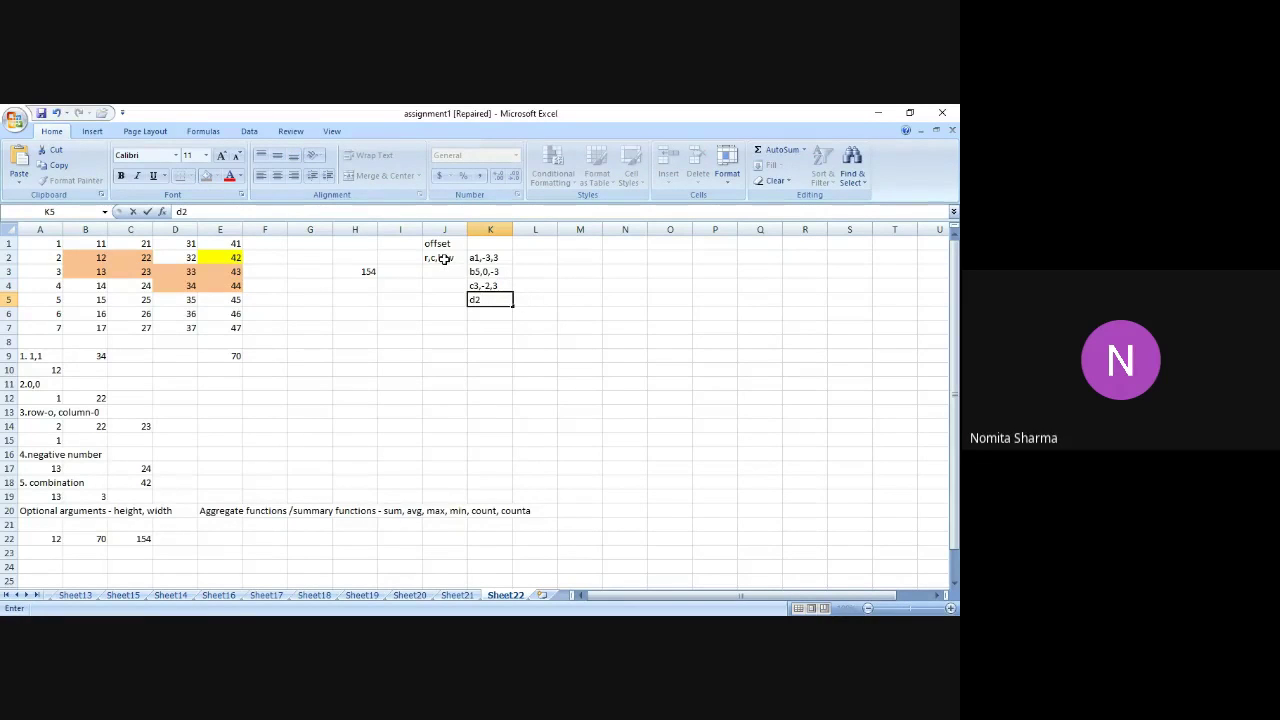
{"action": "type", "text": ",0,4"}
{"action": "key", "text": "Return"}
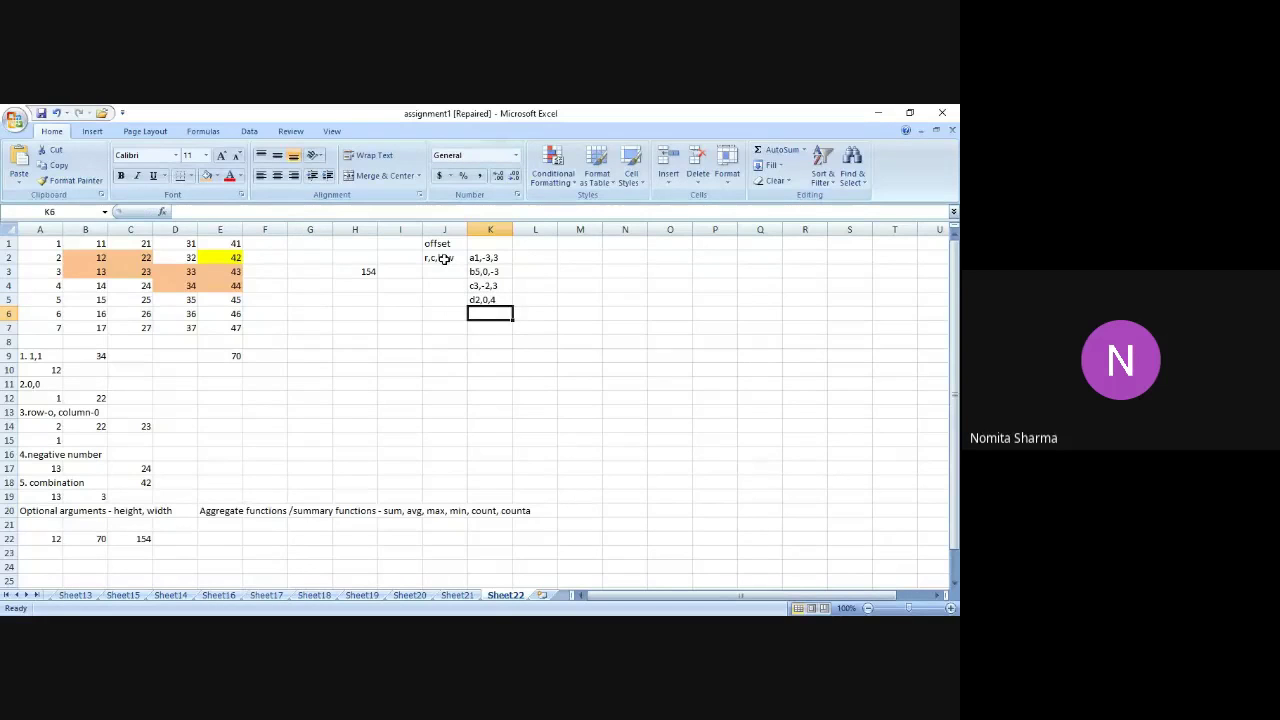
{"action": "type", "text": "d1,"}
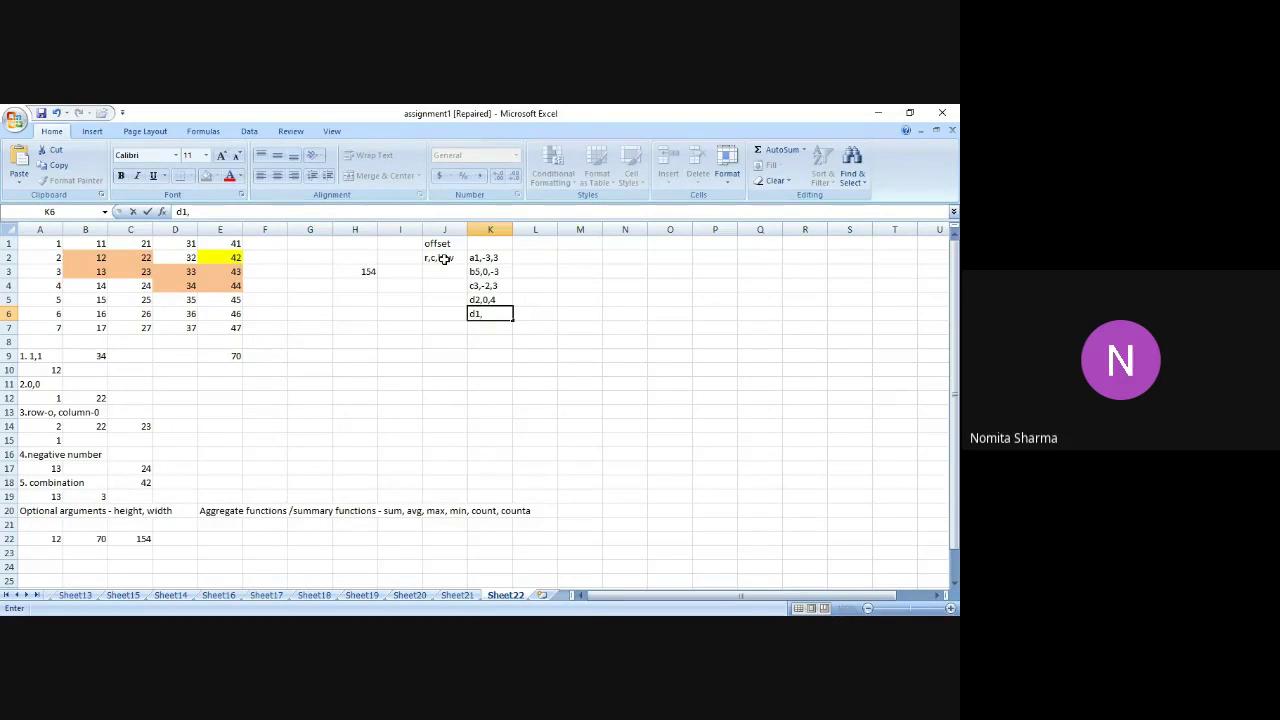
{"action": "type", "text": "2,-4"}
{"action": "key", "text": "Return"}
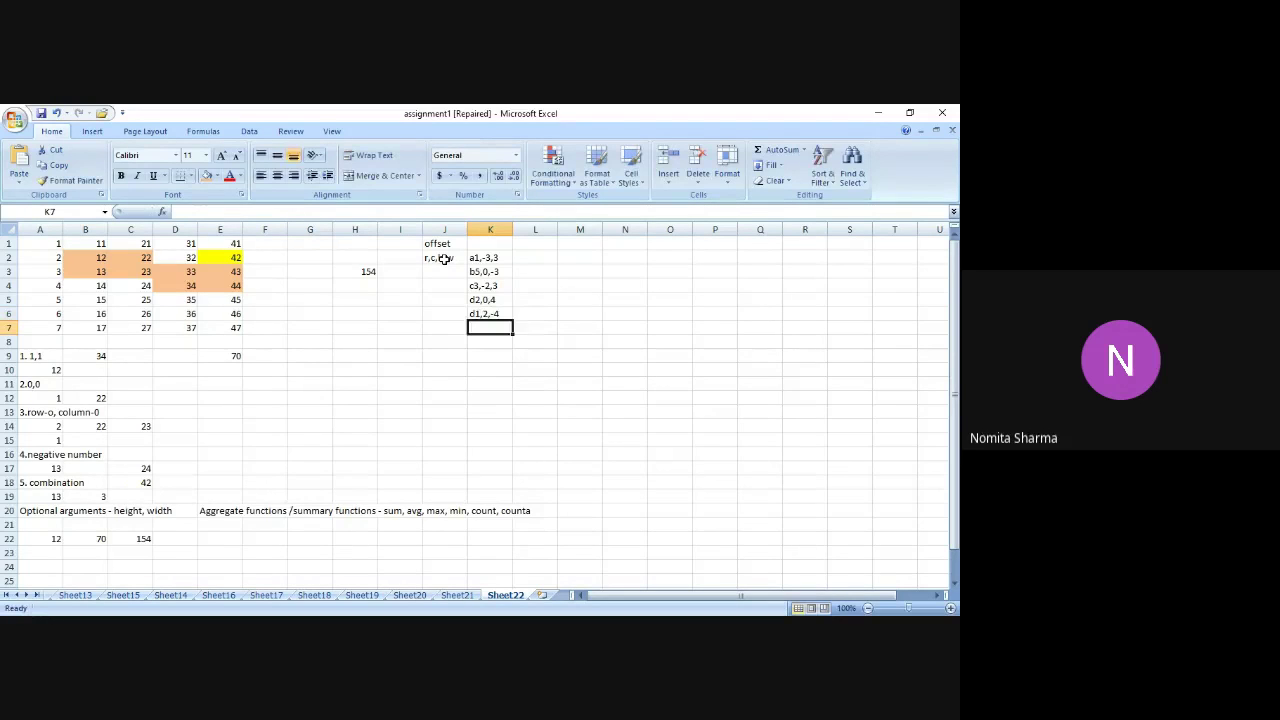
Enter the bold, uppercase heading "SUM" in K1 above the example arguments.
{"action": "key", "text": "Up"}
{"action": "key", "text": "Up"}
{"action": "key", "text": "Up"}
{"action": "key", "text": "Up"}
{"action": "key", "text": "Up"}
{"action": "key", "text": "Up"}
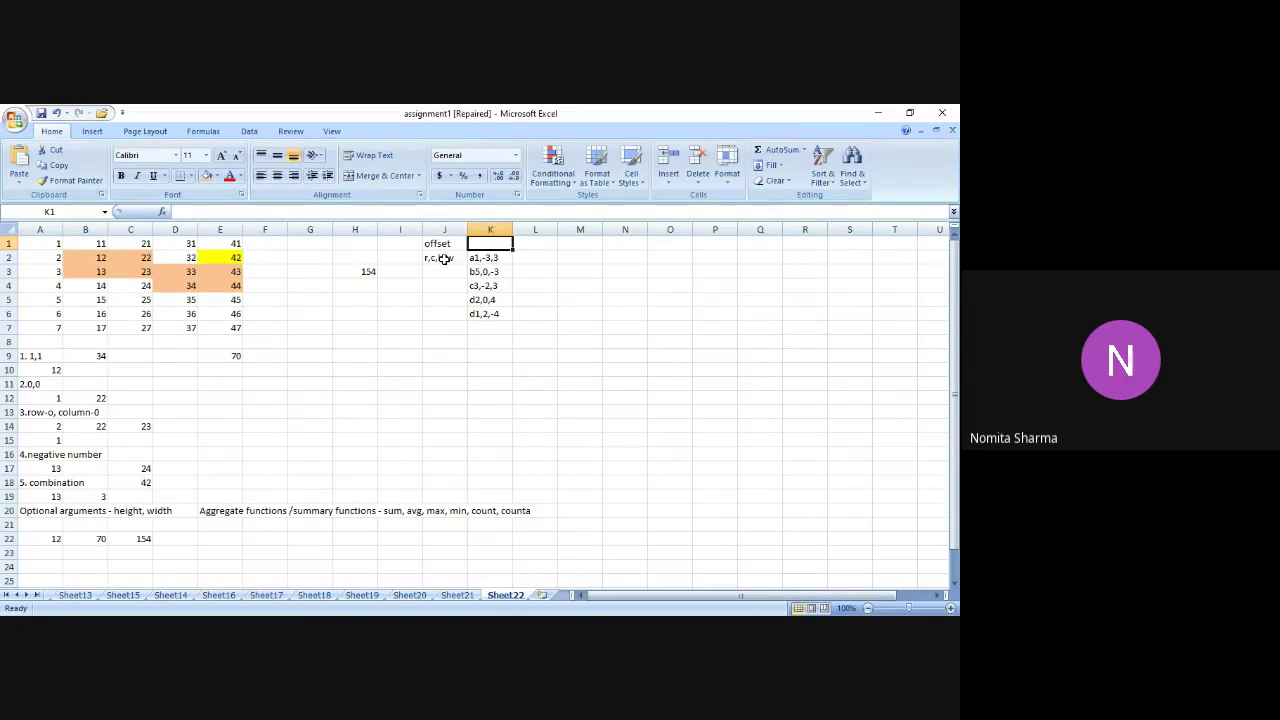
{"action": "type", "text": "sum"}
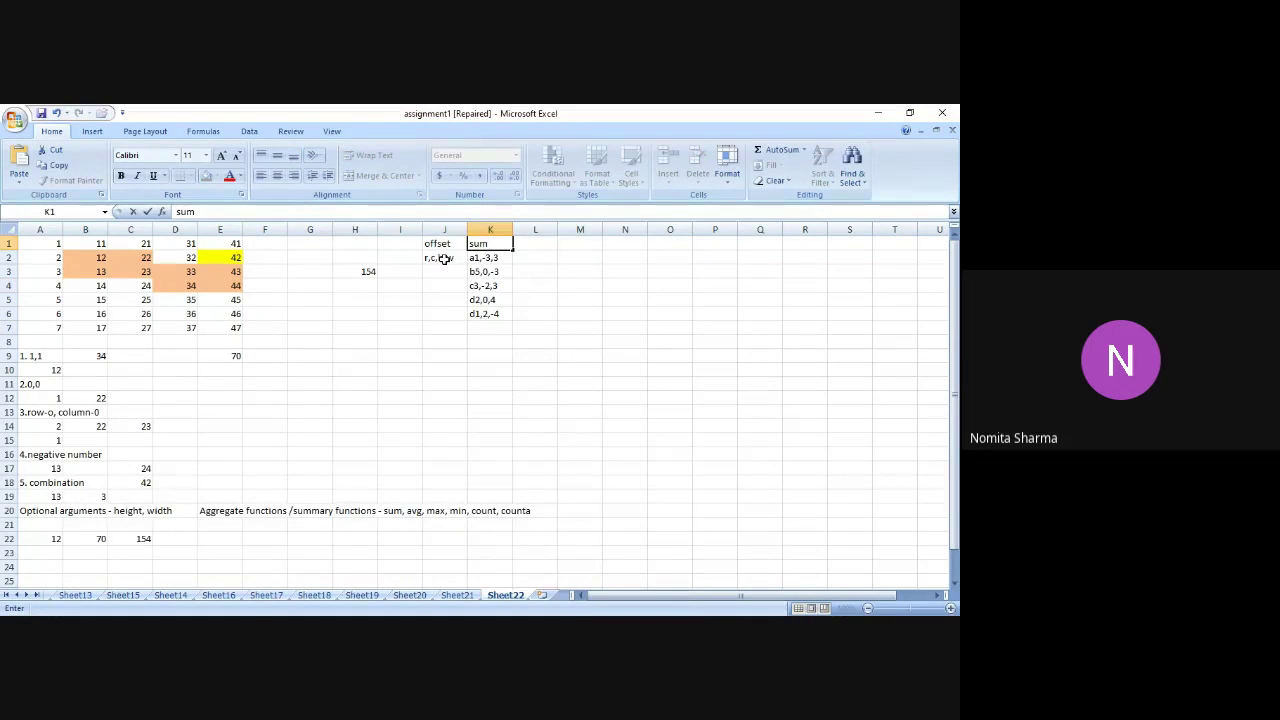
{"action": "key", "text": "Left"}
{"action": "key", "text": "Right"}
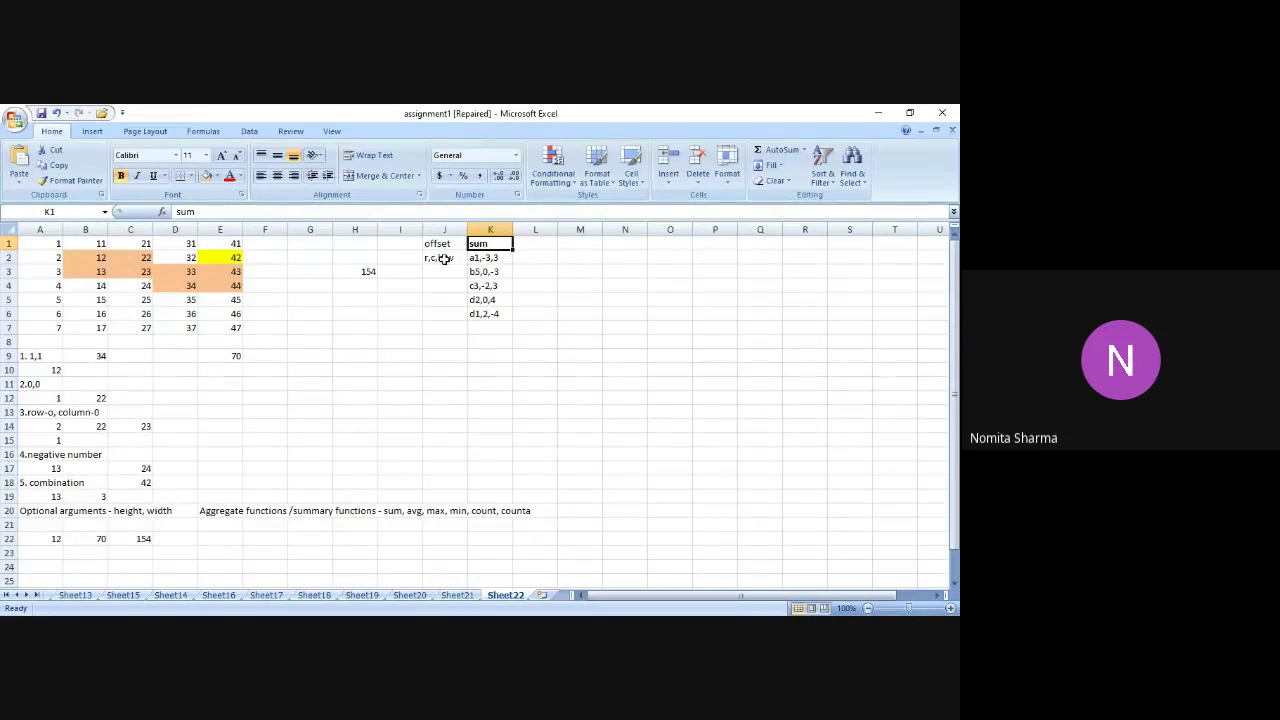
{"action": "key", "text": "ctrl+b"}
{"action": "type", "text": "Sum"}
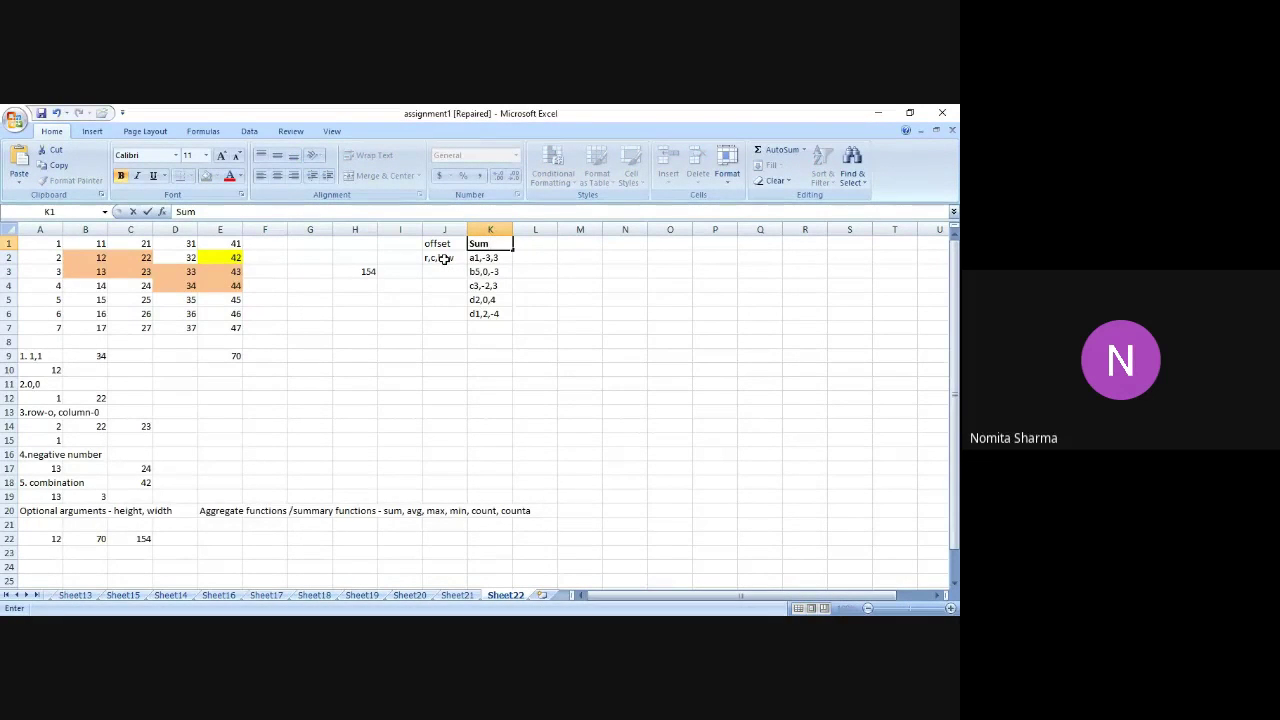
{"action": "key", "text": "BackSpace"}
{"action": "key", "text": "BackSpace"}
{"action": "key", "text": "BackSpace"}
{"action": "type", "text": "SUM"}
{"action": "key", "text": "Tab"}
{"action": "key", "text": "Tab"}
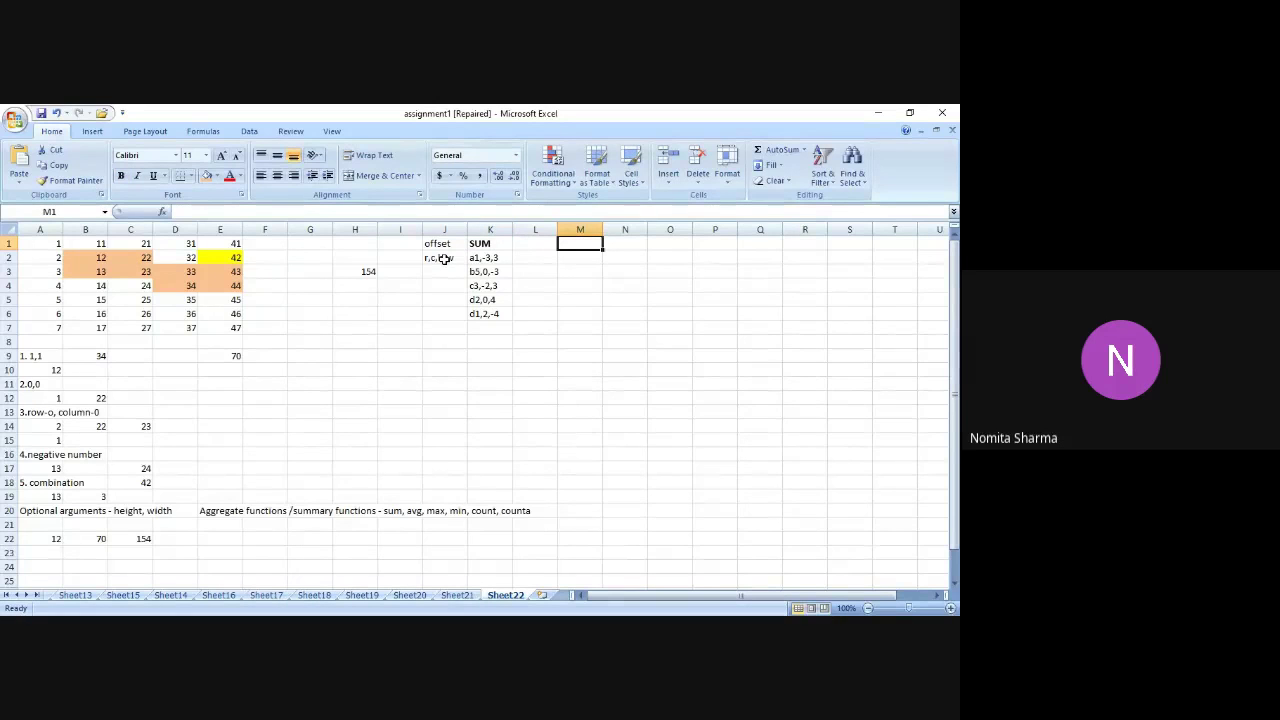
Label A21 as "Sum" above the row of OFFSET sums and A23 as "Count" below it.
{"action": "left_click", "coordinate": [36, 526]}
{"action": "type", "text": "Sum"}
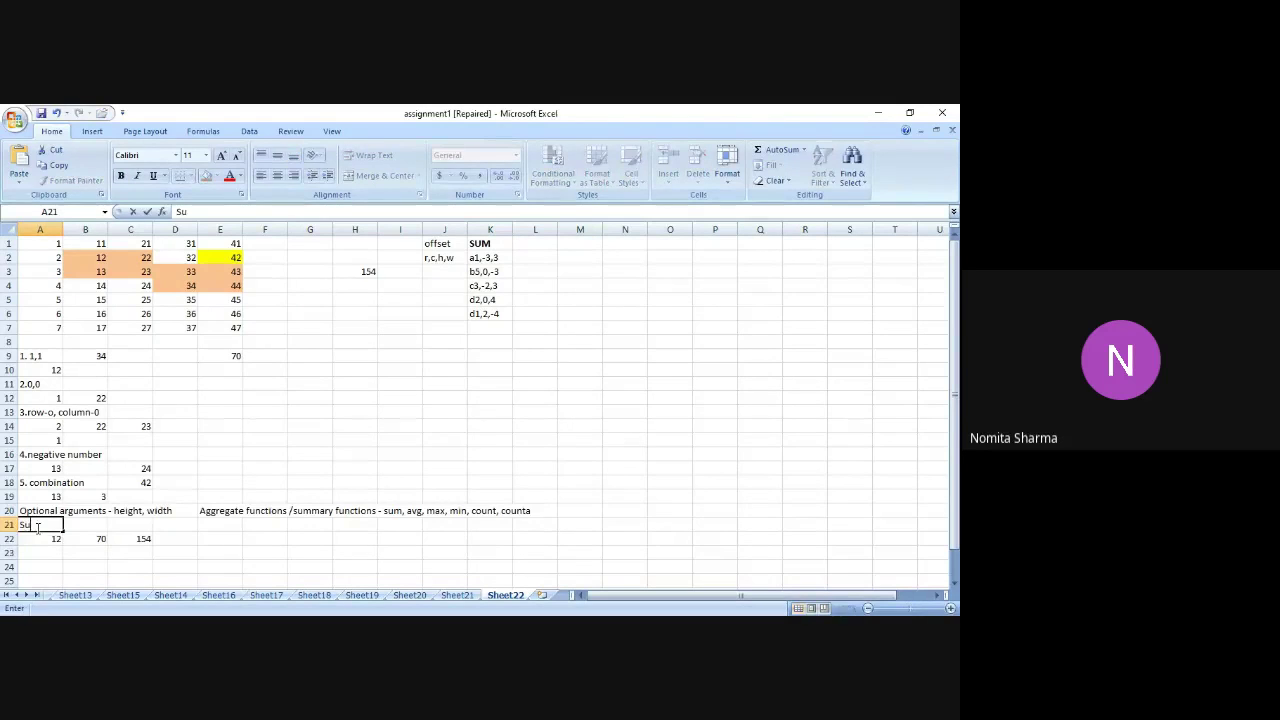
{"action": "key", "text": "Return"}
{"action": "key", "text": "Return"}
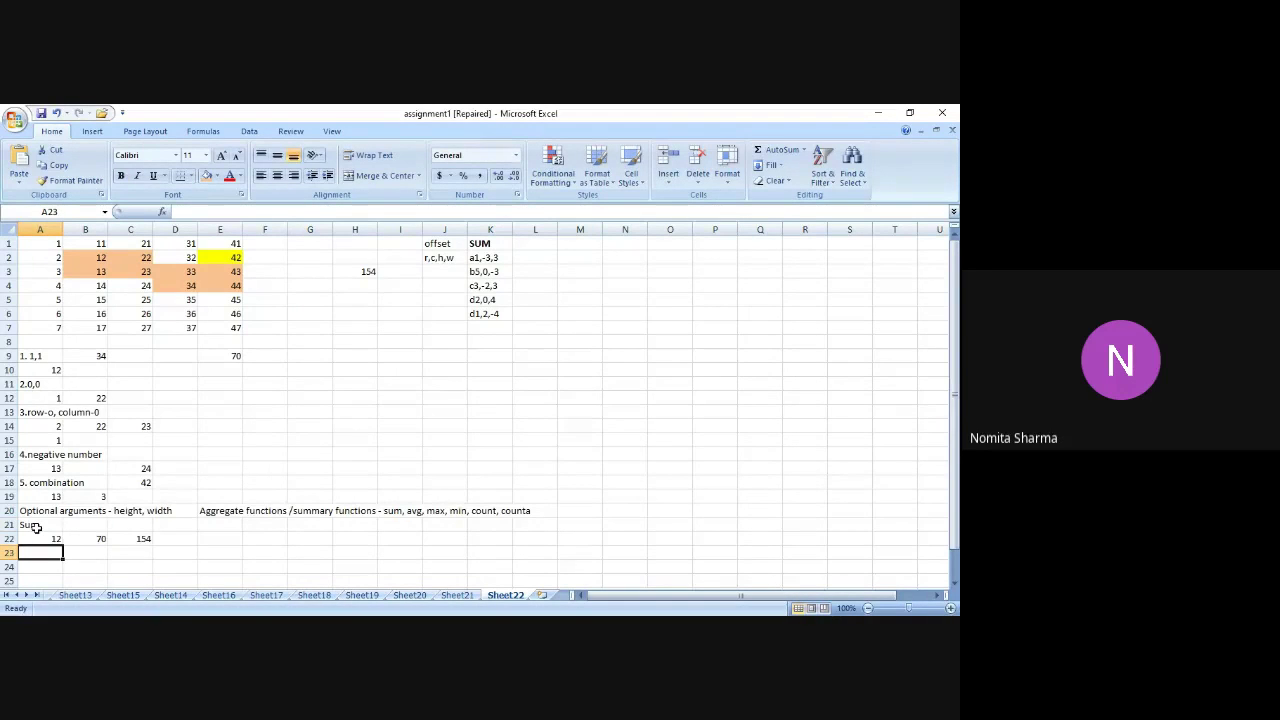
{"action": "type", "text": "Count"}
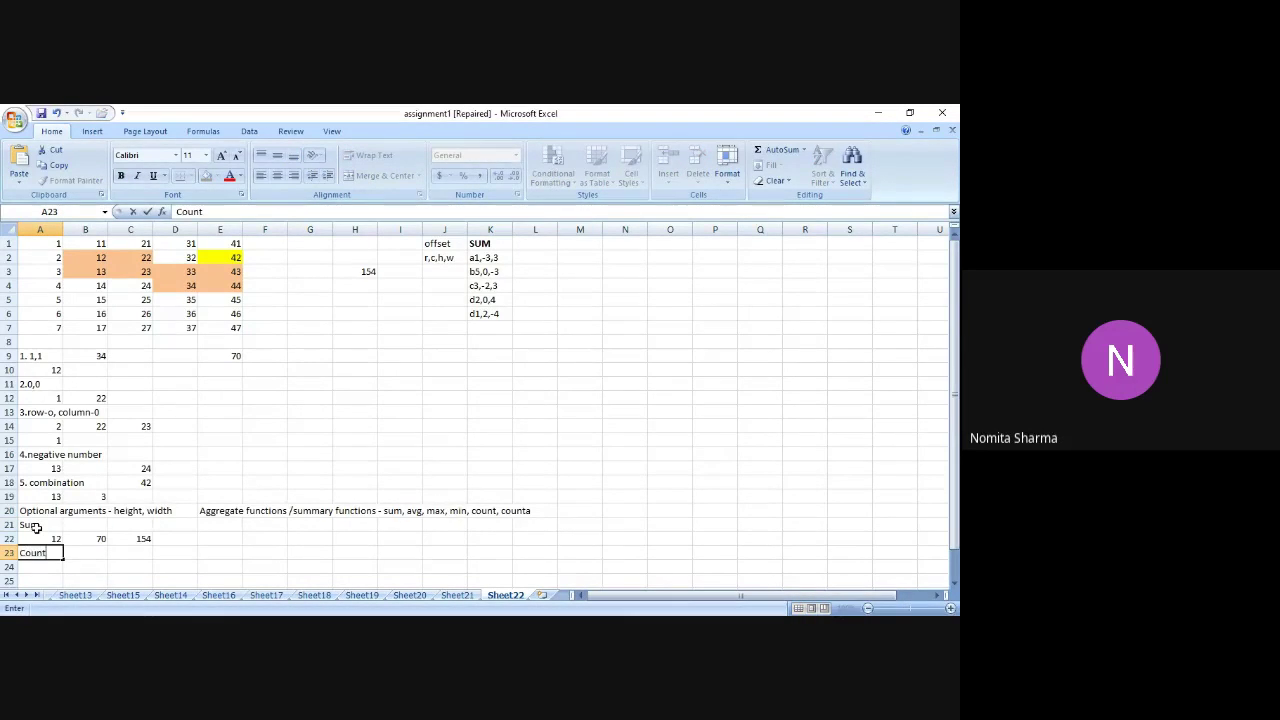
{"action": "key", "text": "ctrl+Return"}
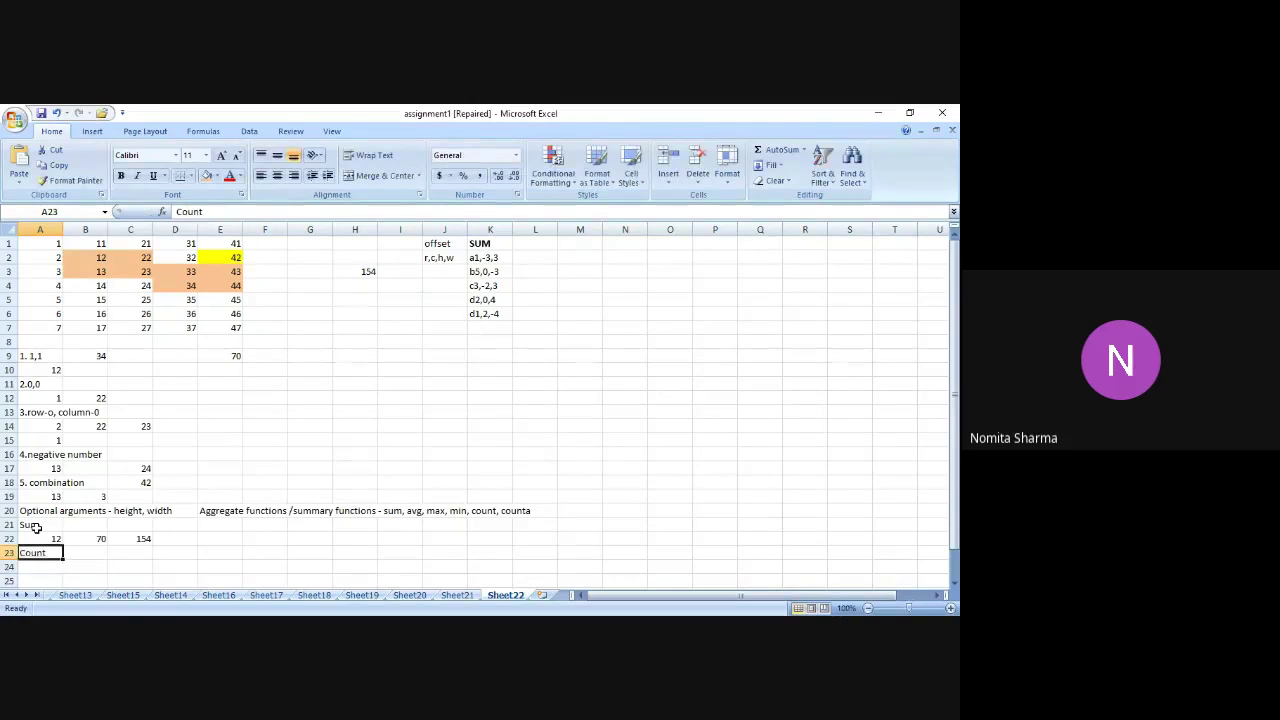
{"action": "key", "text": "Up"}
{"action": "key", "text": "Down"}
{"action": "key", "text": "Down"}
{"action": "key", "text": "Up"}
Try to enter the formula =count(offset(1,1,2,2)) in B23, beside the Count label.
{"action": "left_click", "coordinate": [98, 553]}
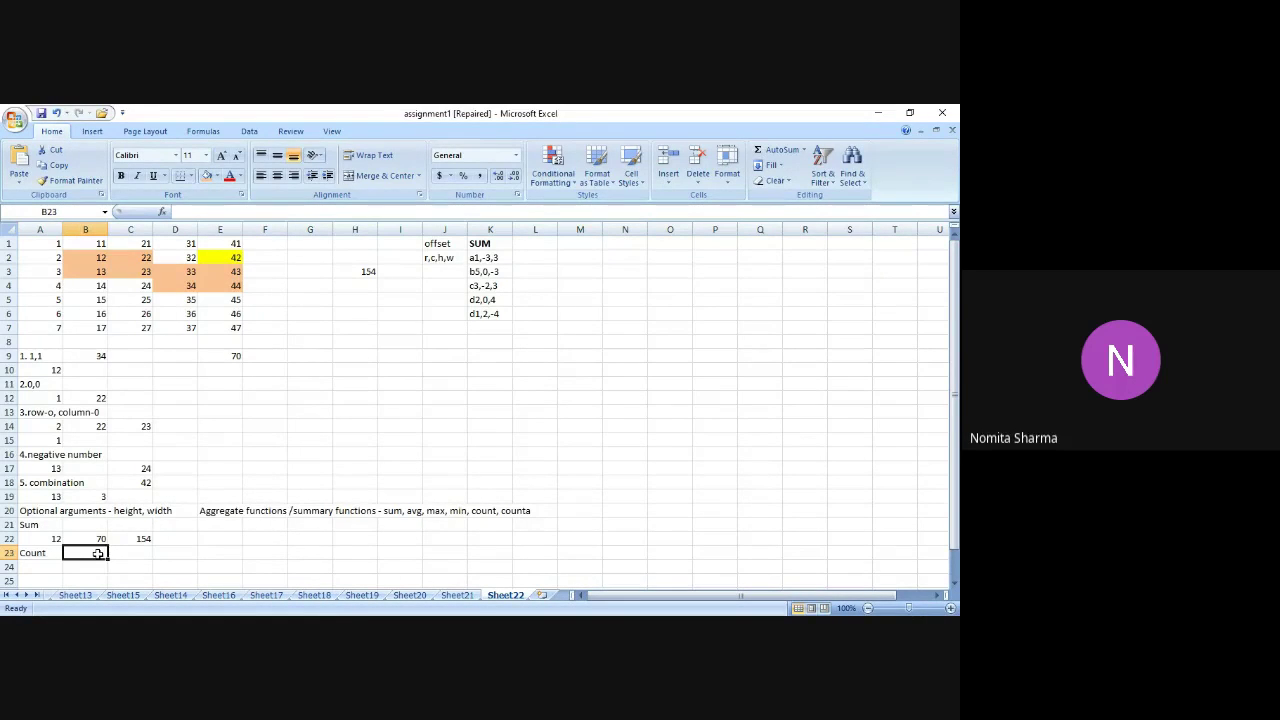
{"action": "type", "text": "="}
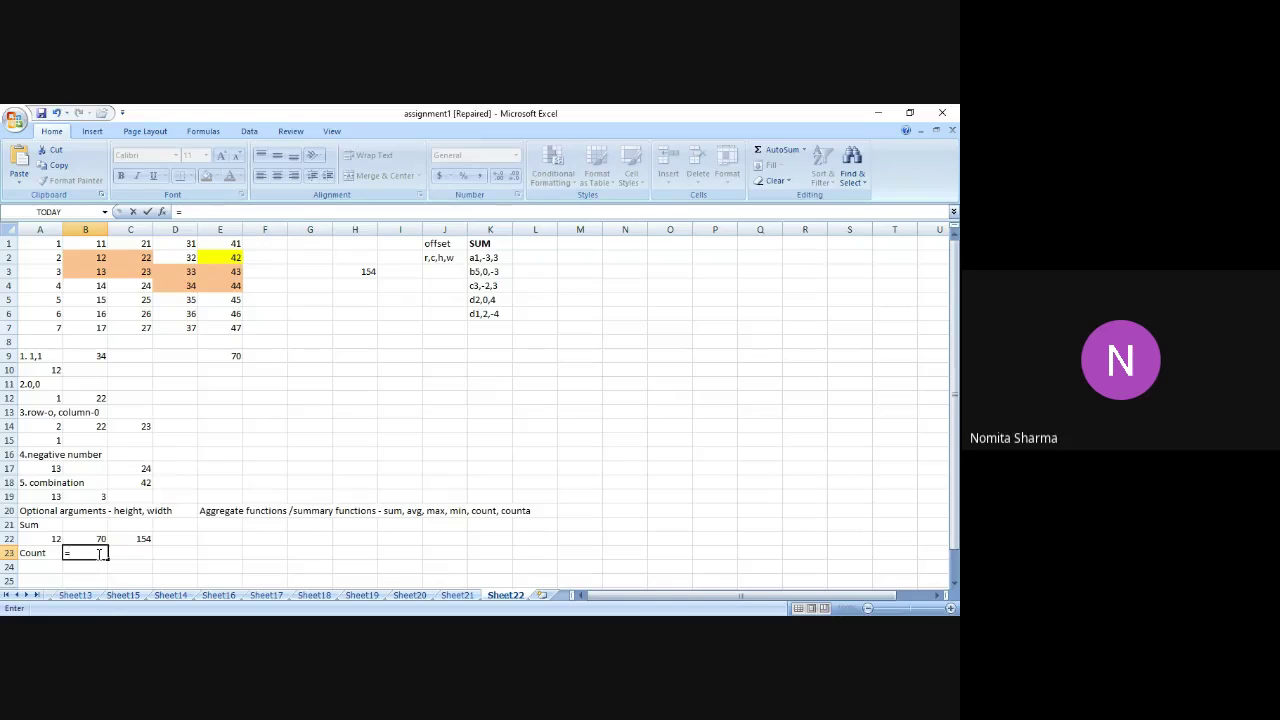
{"action": "type", "text": "count("}
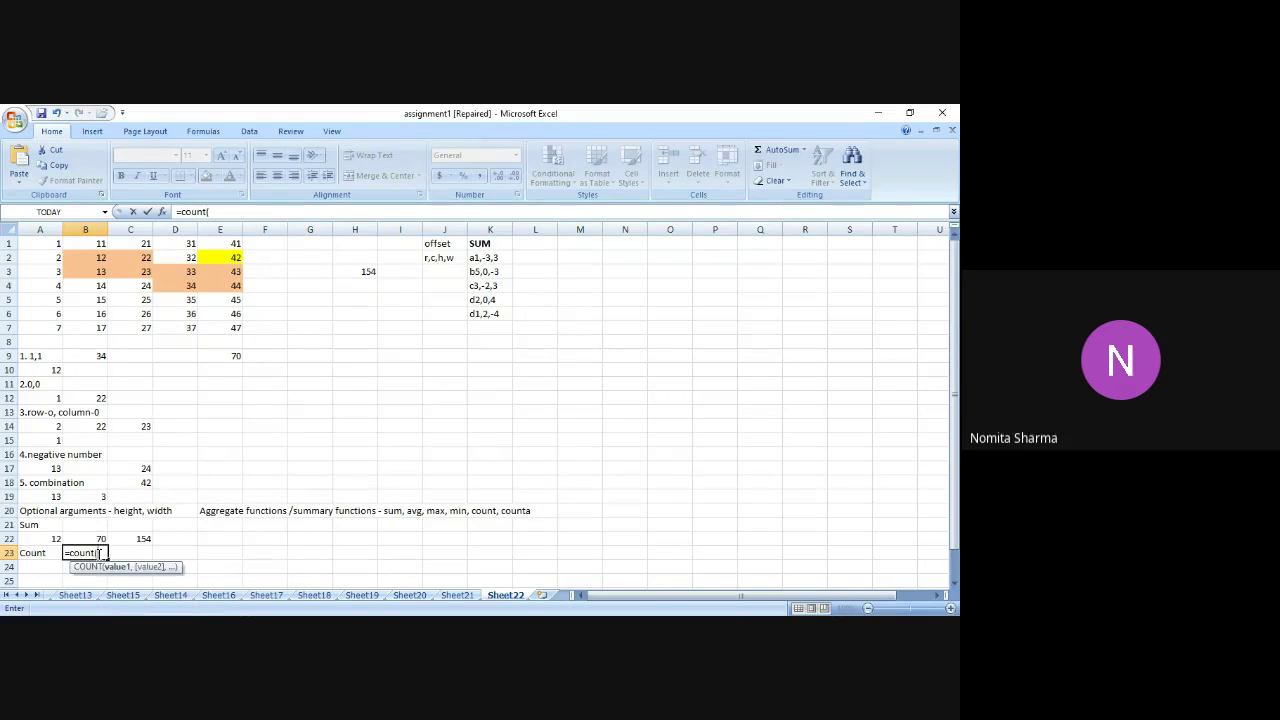
{"action": "type", "text": "offset"}
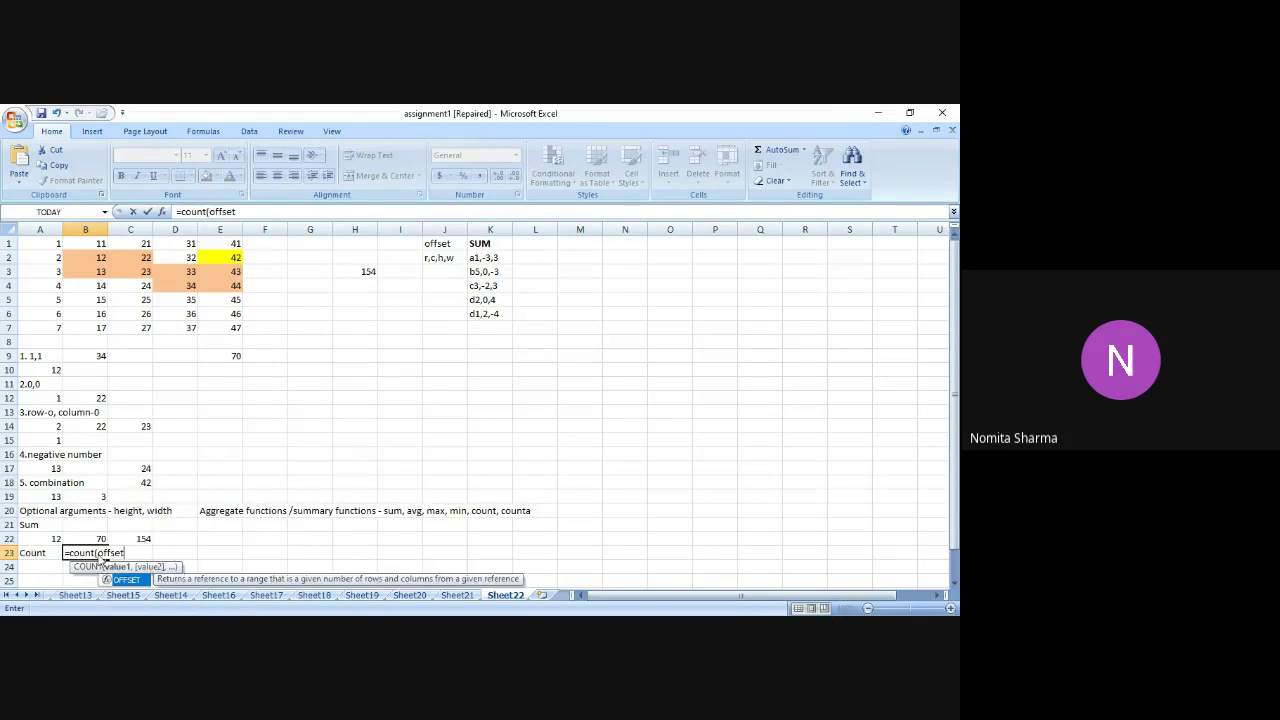
{"action": "type", "text": "("}
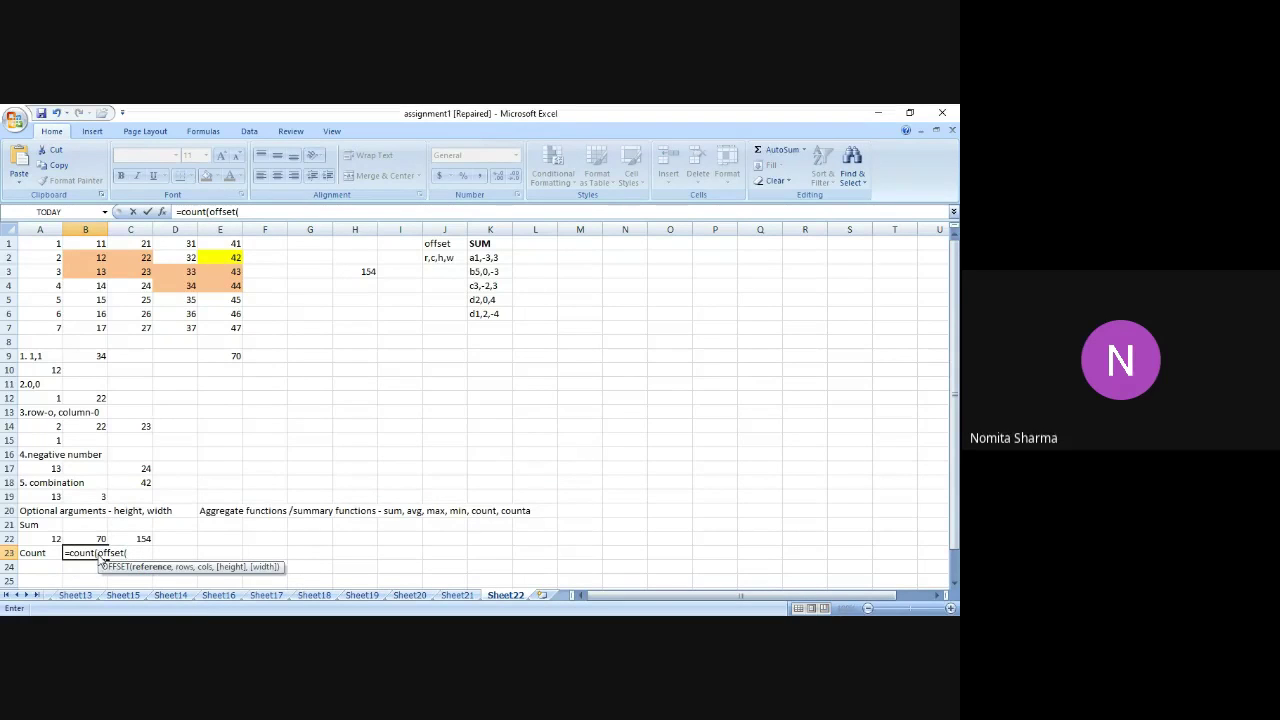
{"action": "type", "text": "1,1"}
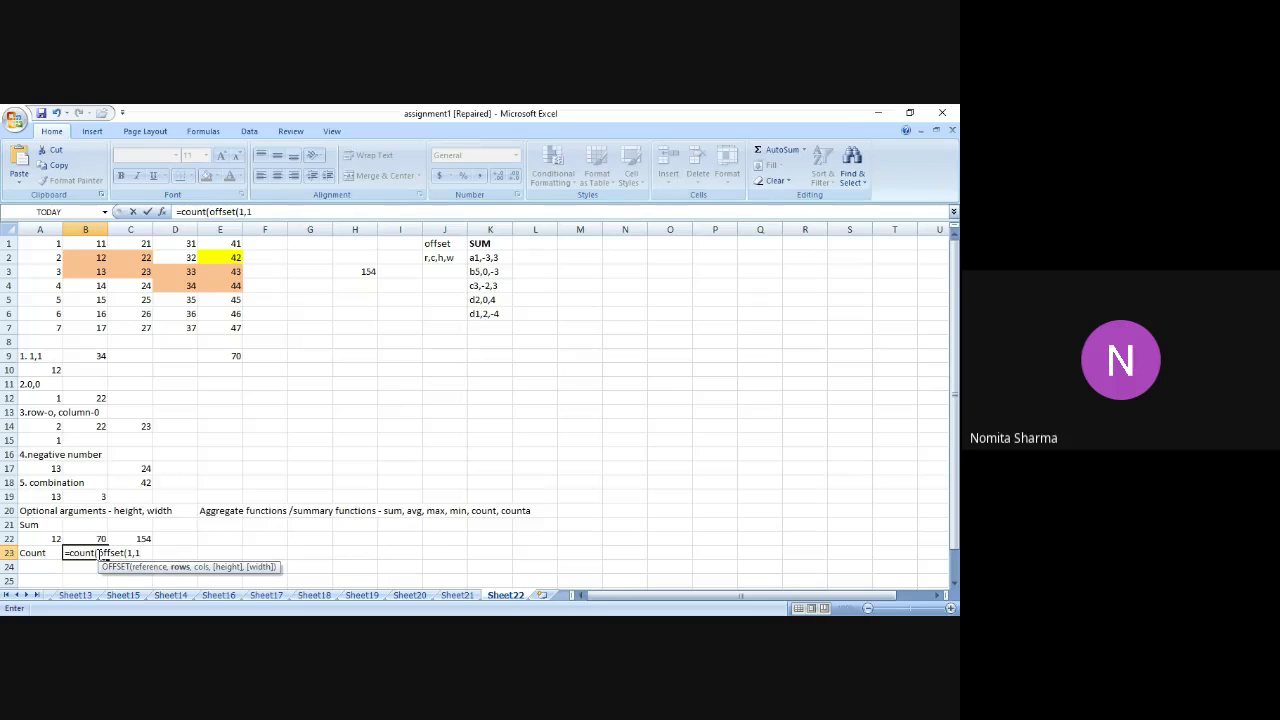
{"action": "type", "text": ",2,2)"}
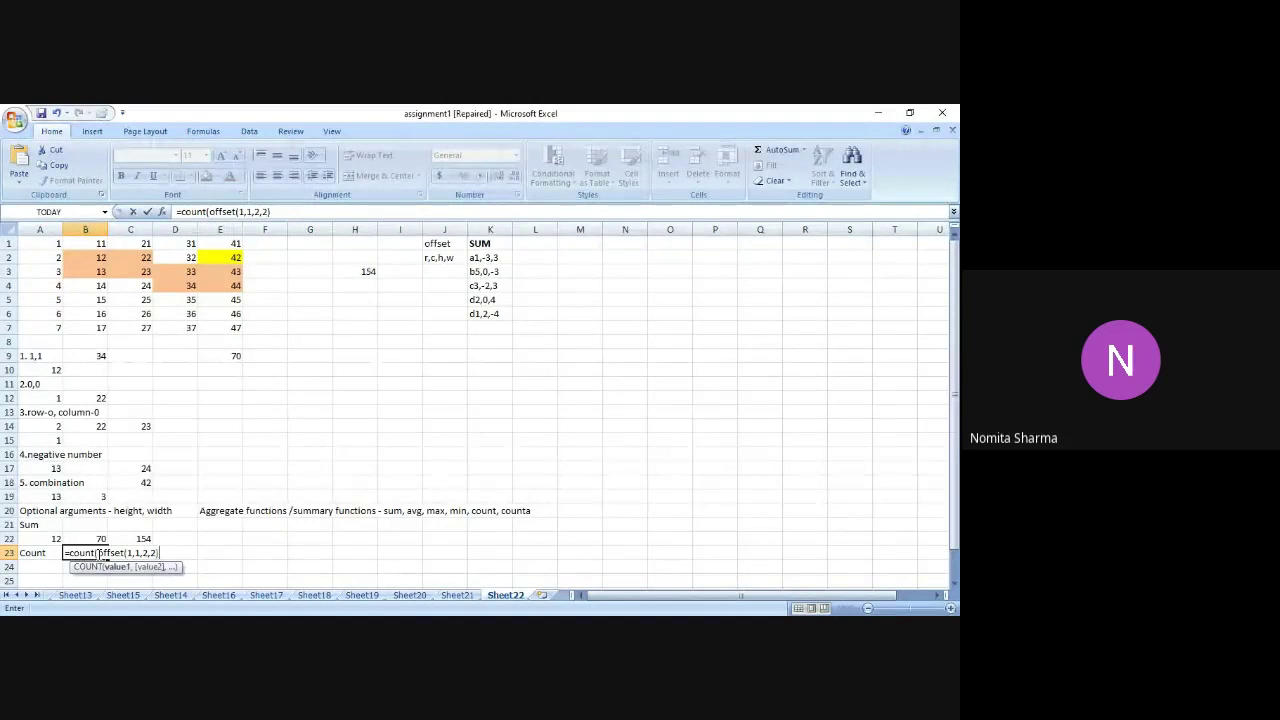
{"action": "key", "text": "Return"}
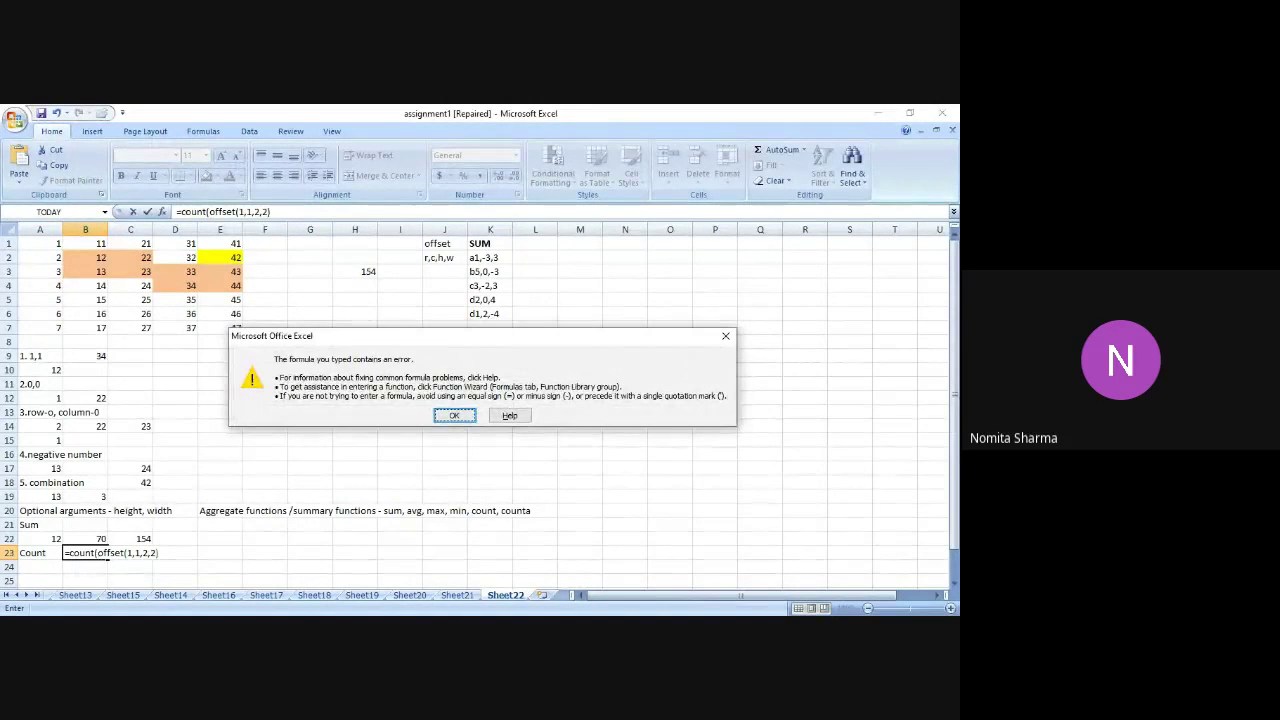
{"action": "left_click", "coordinate": [454, 415]}
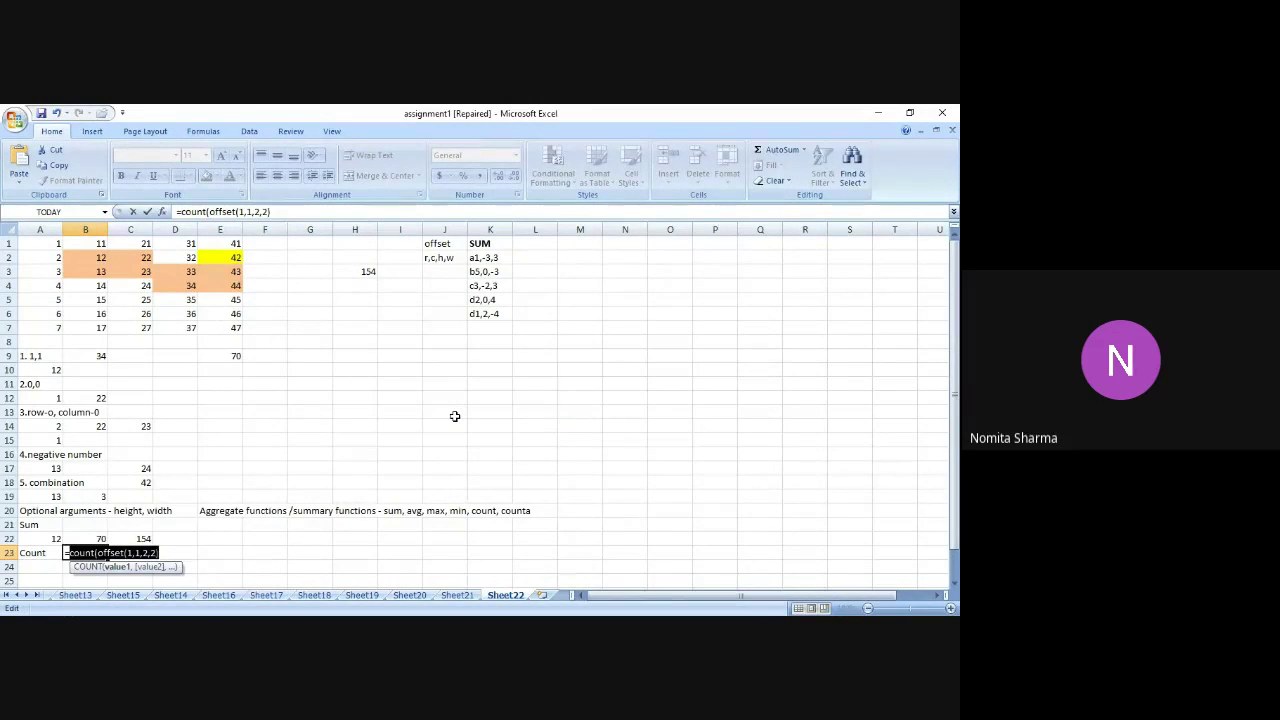
{"action": "left_click", "coordinate": [340, 209]}
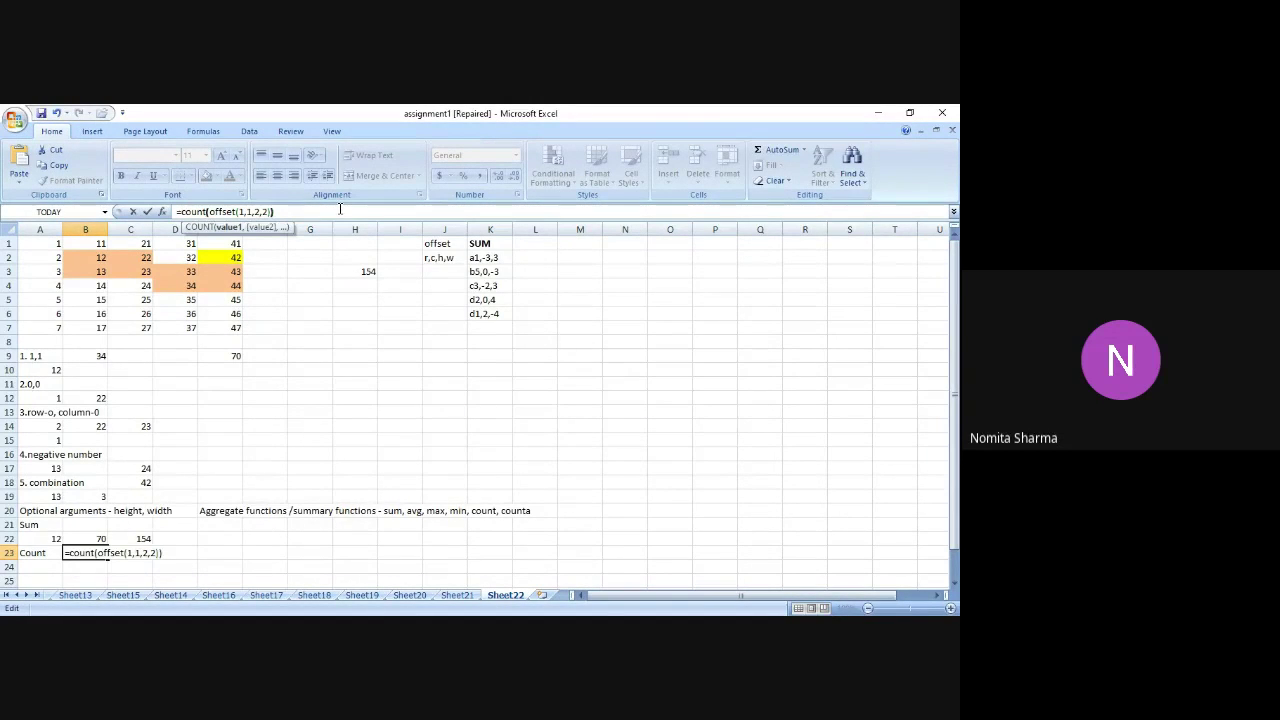
{"action": "key", "text": "Return"}
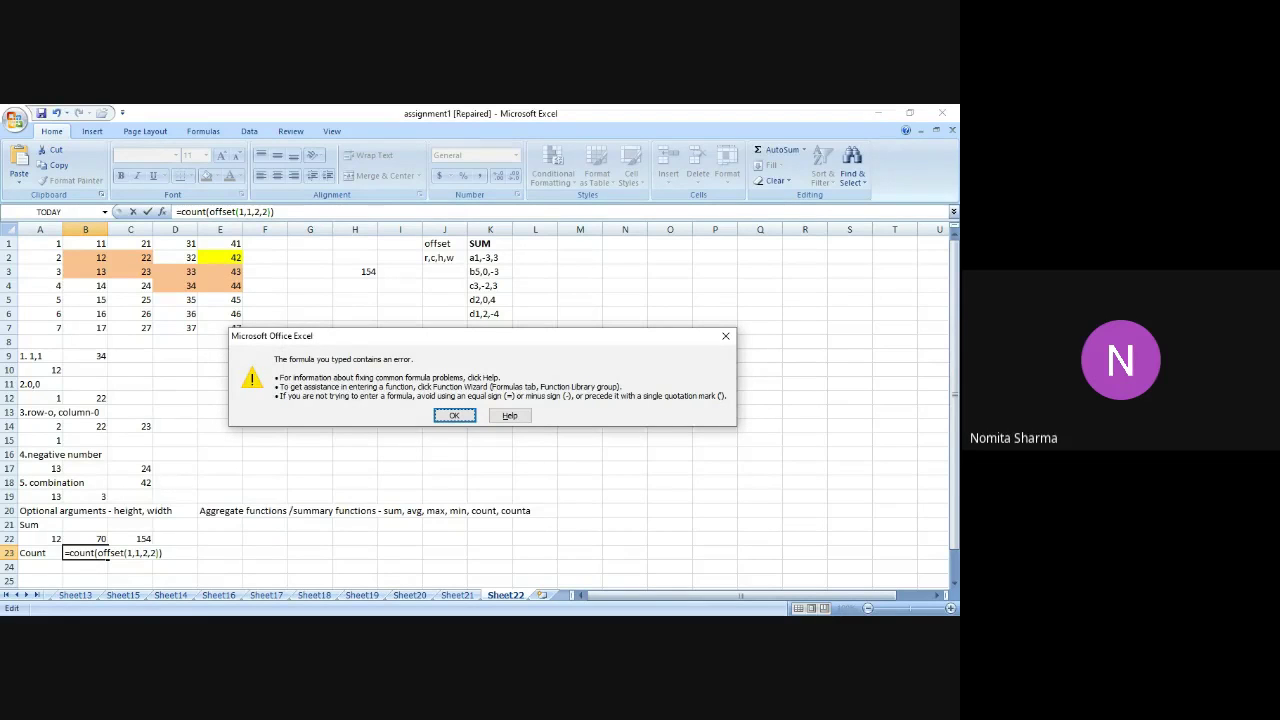
{"action": "left_click", "coordinate": [453, 416]}
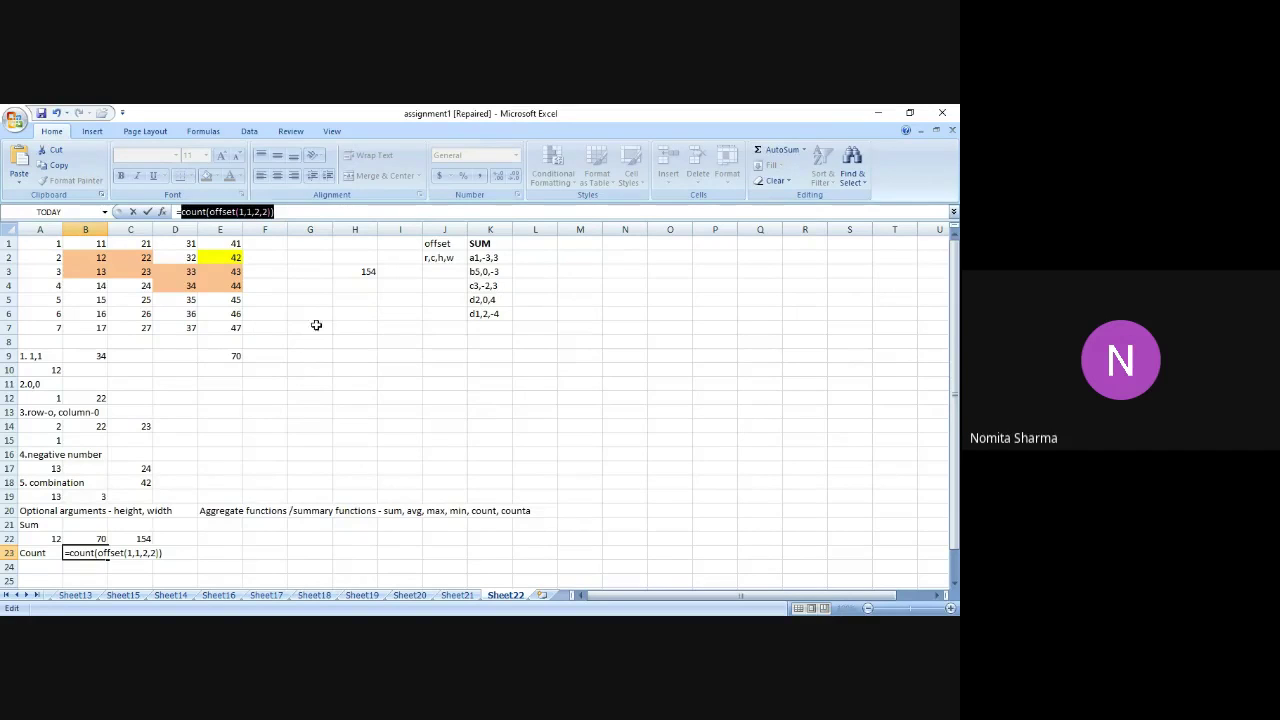
Insert a1 as OFFSET's reference argument in B23, making the formula =COUNT(OFFSET(A1,1,1,2,2)).
{"action": "left_click", "coordinate": [299, 212]}
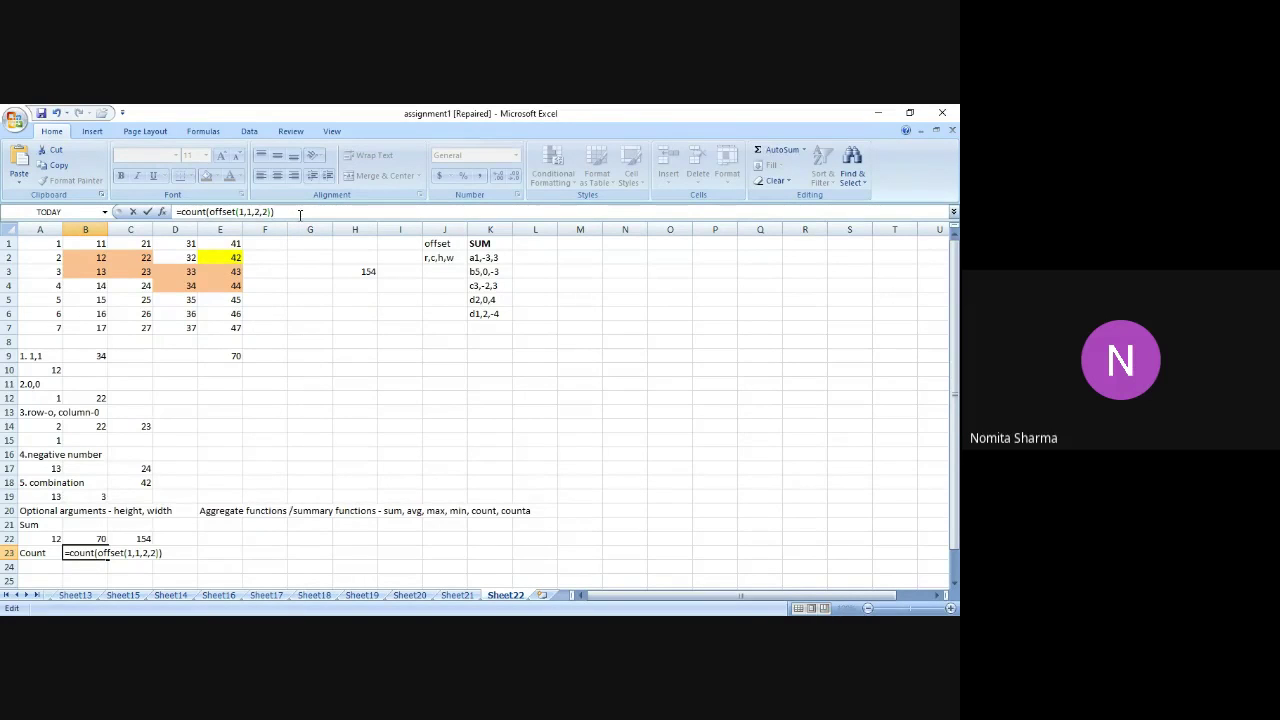
{"action": "key", "text": "Left"}
{"action": "key", "text": "Left"}
{"action": "key", "text": "Left"}
{"action": "key", "text": "Left"}
{"action": "key", "text": "Left"}
{"action": "key", "text": "Left"}
{"action": "key", "text": "Left"}
{"action": "key", "text": "Left"}
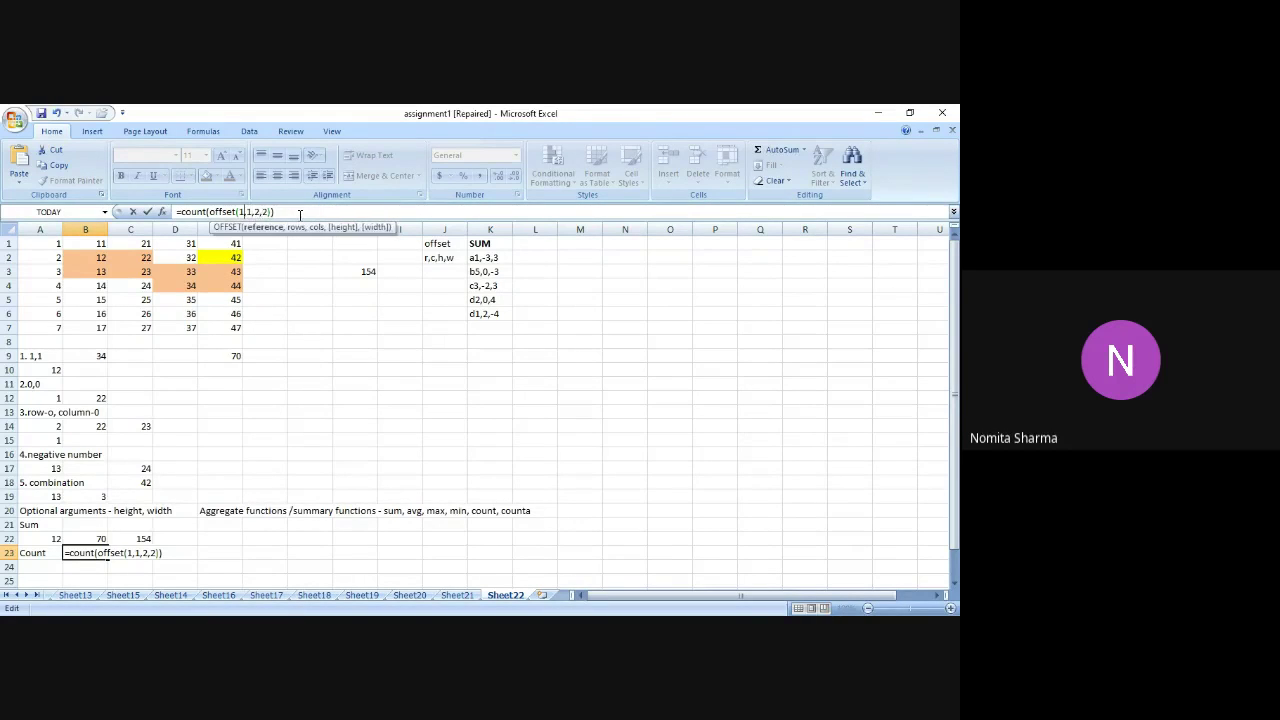
{"action": "type", "text": "a1,"}
{"action": "key", "text": "Return"}
{"action": "key", "text": "Up"}
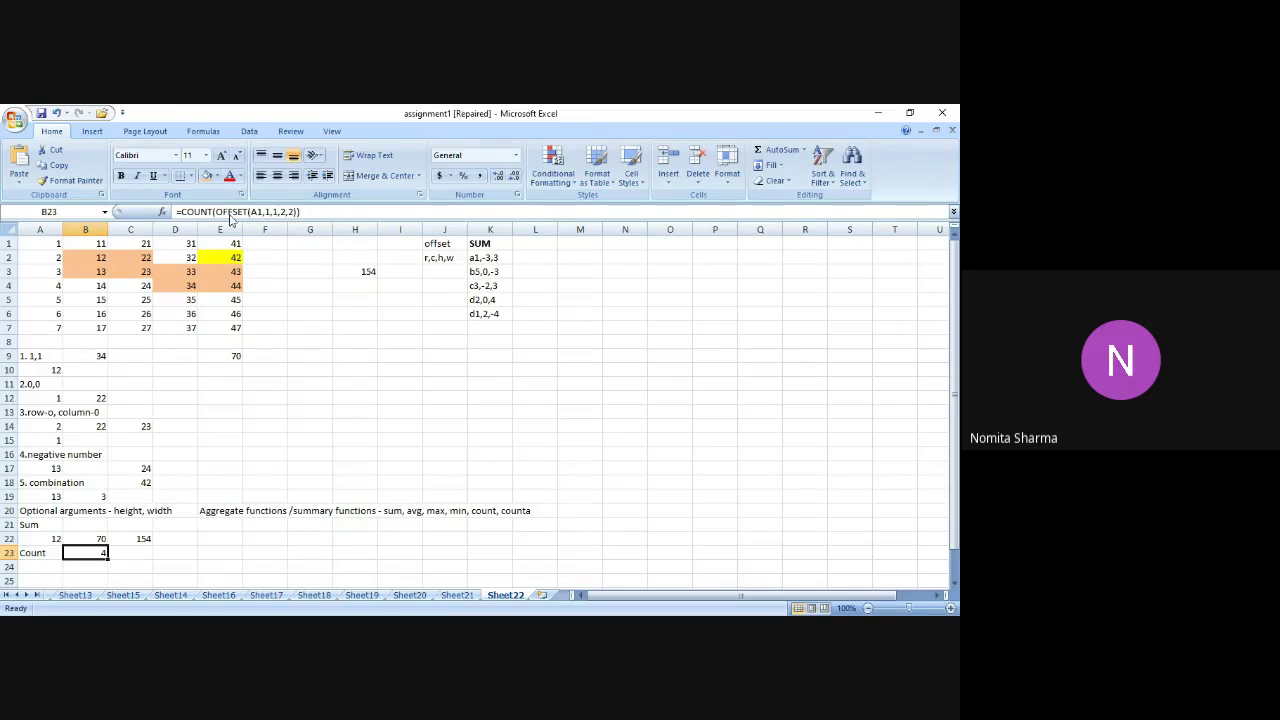
Trace the B23 formula from A1 to B2 and select the two-by-two range B2:C3 to check the count.
{"action": "left_click", "coordinate": [35, 244]}
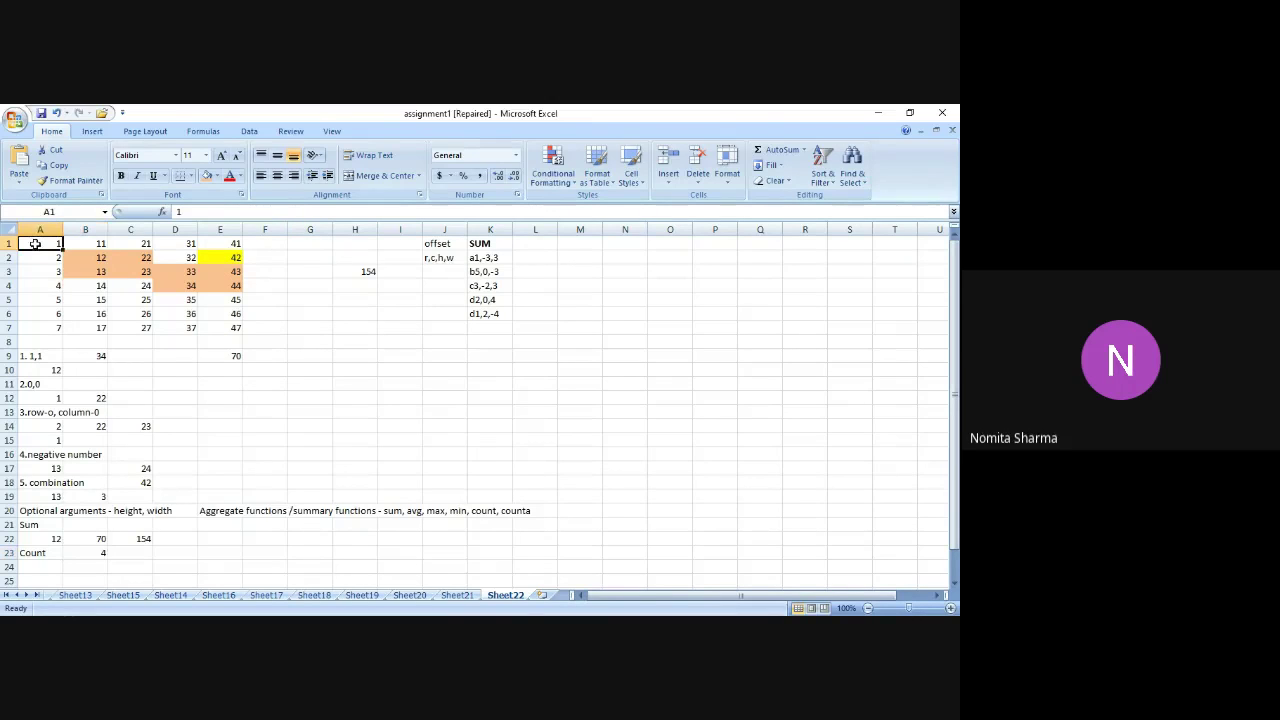
{"action": "left_click", "coordinate": [100, 258]}
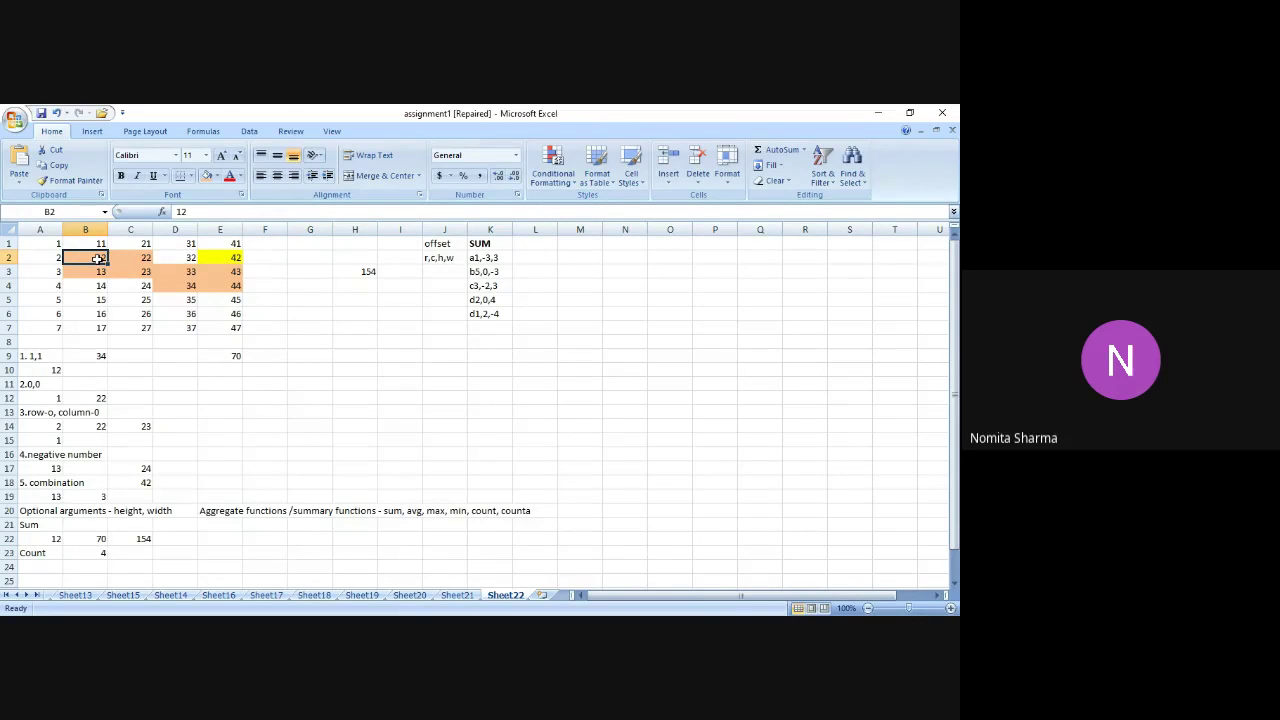
{"action": "key", "text": "shift+Down"}
{"action": "key", "text": "shift+Right"}
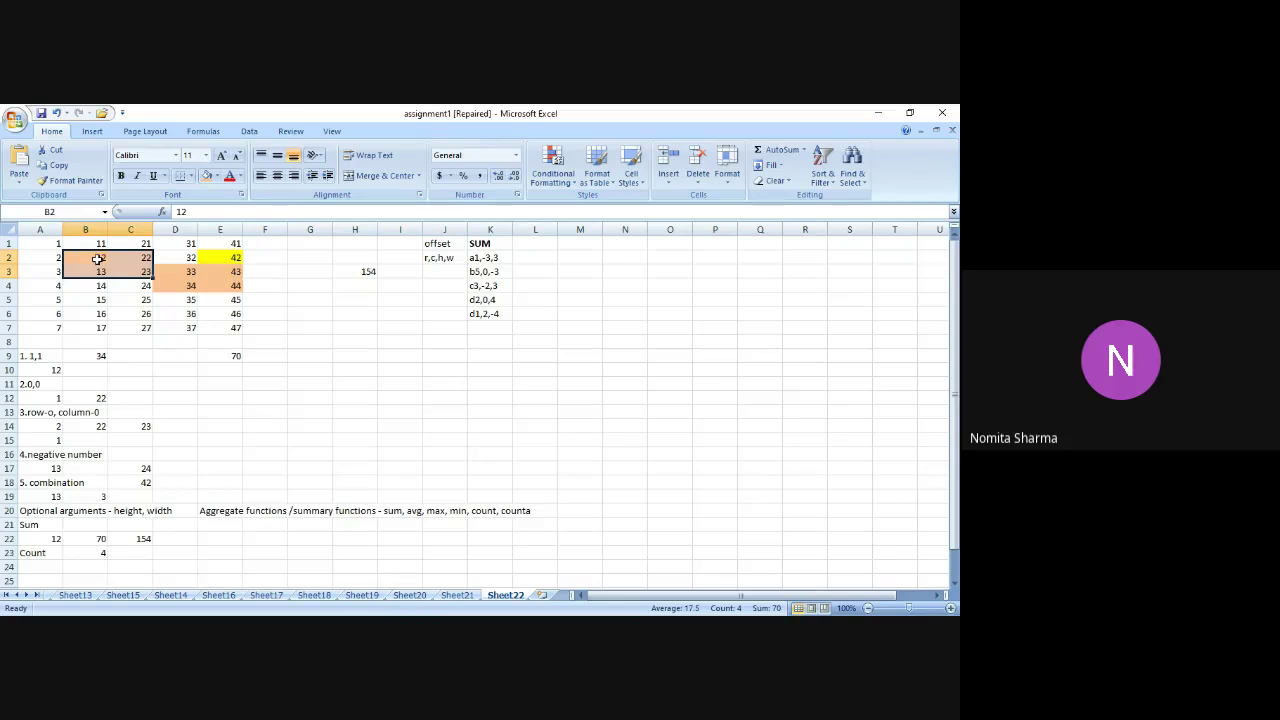
Change the fill colour of the two-by-two range B2:C3 to light blue.
{"action": "left_click", "coordinate": [216, 177]}
{"action": "left_click", "coordinate": [232, 294]}
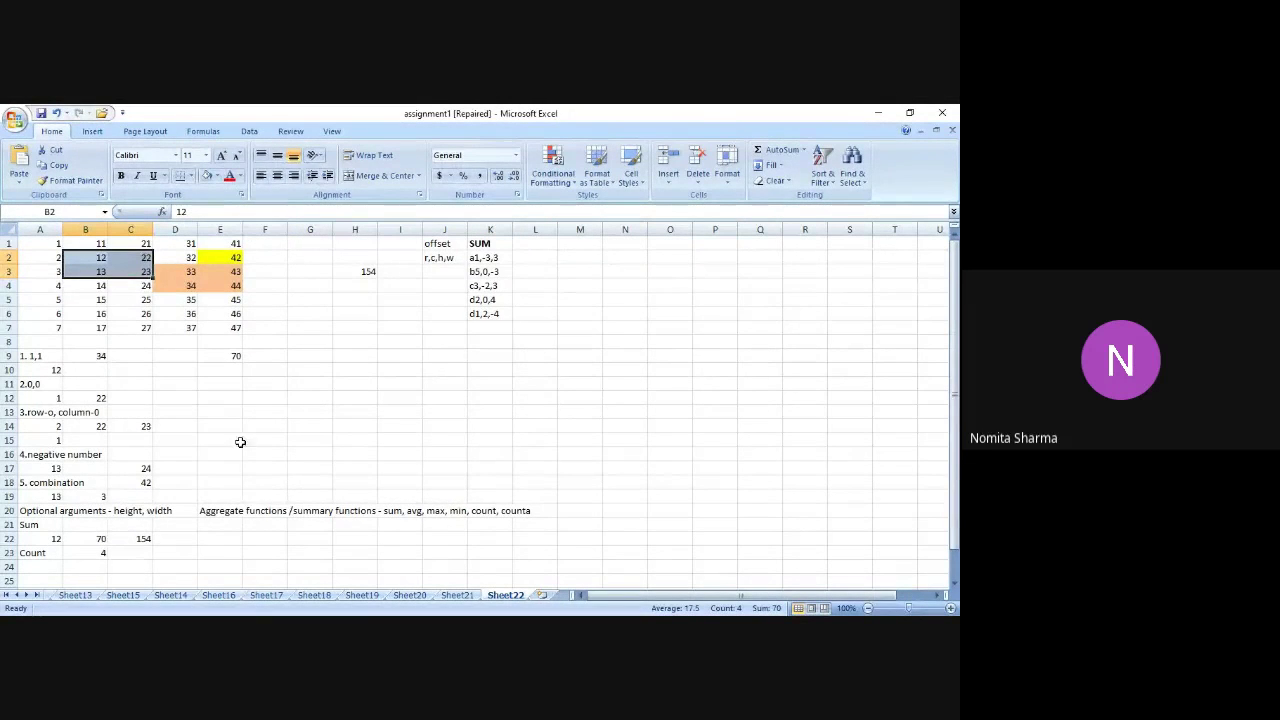
Enter the formula =count(b2,2,2,2,2) in C23, beside the existing COUNT formula.
{"action": "left_click", "coordinate": [148, 552]}
{"action": "type", "text": "=count"}
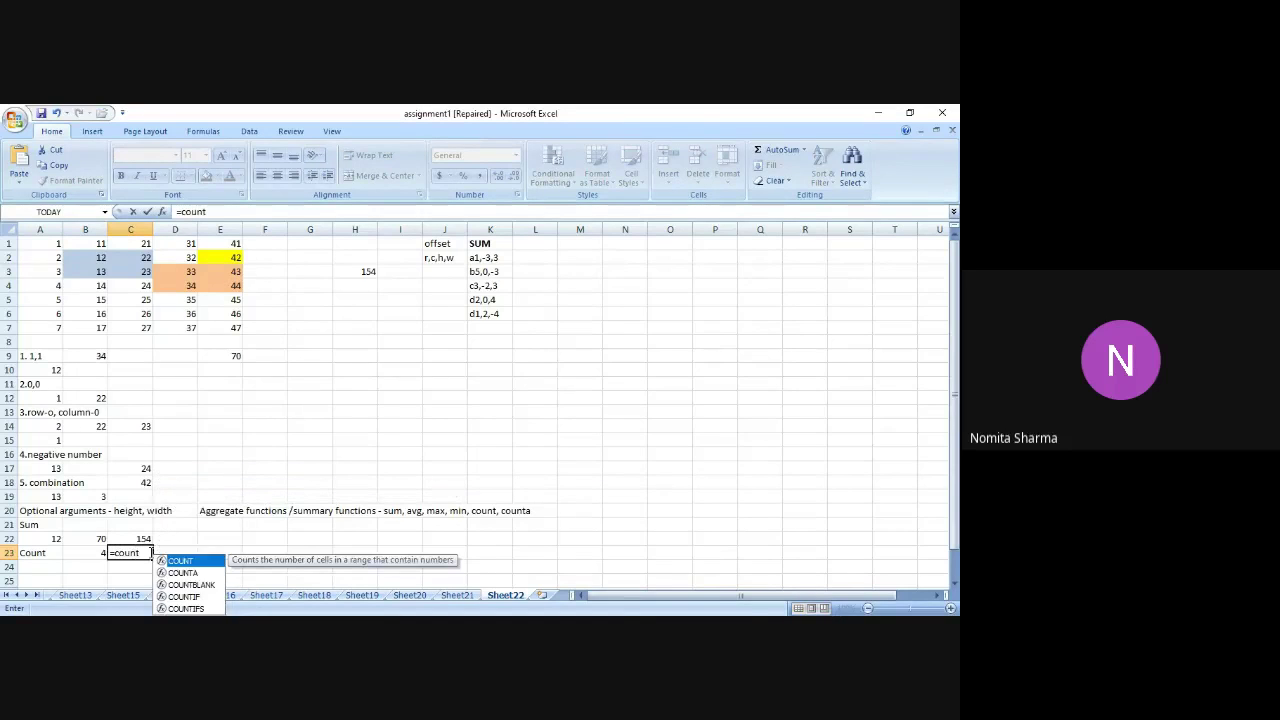
{"action": "type", "text": "("}
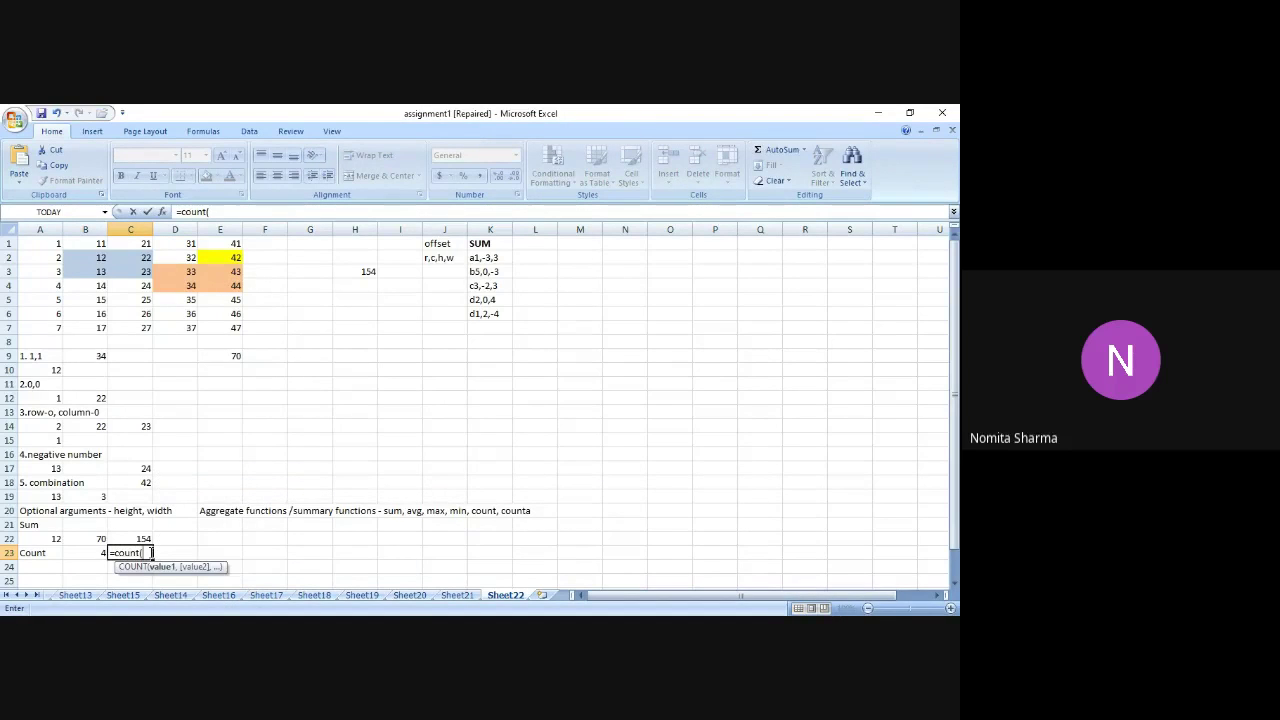
{"action": "type", "text": "b2,"}
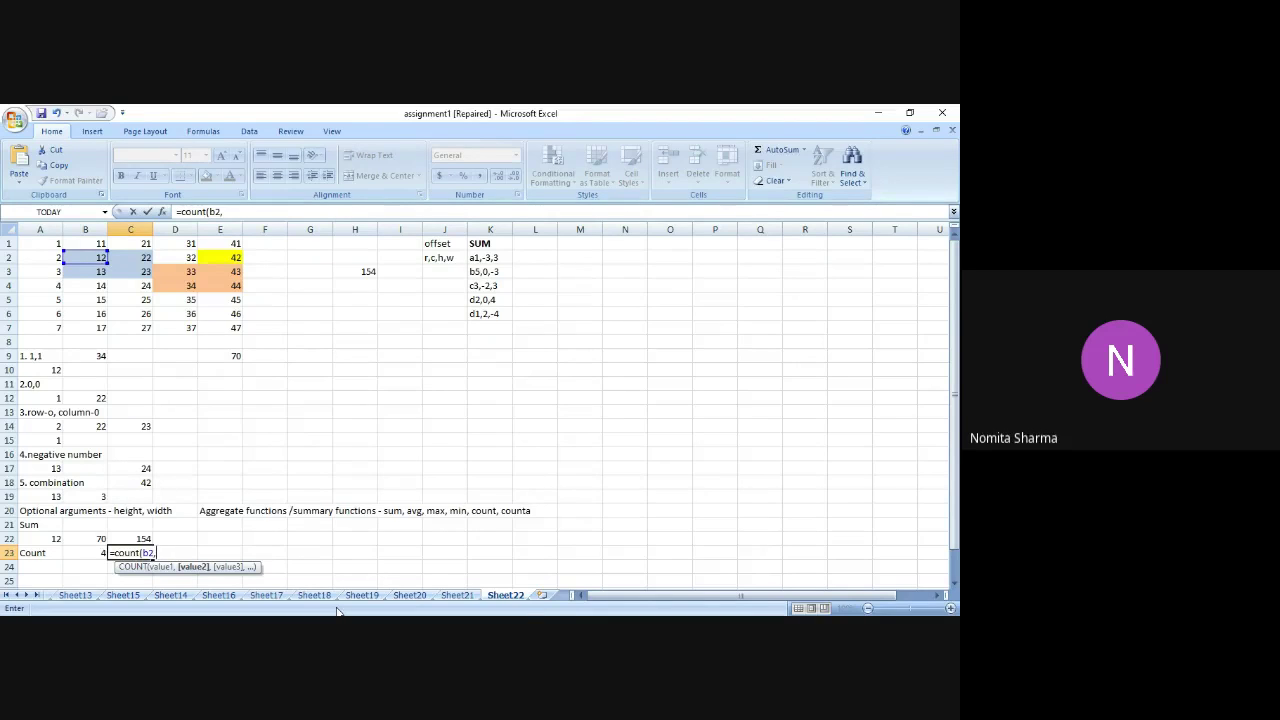
{"action": "type", "text": "2,2,"}
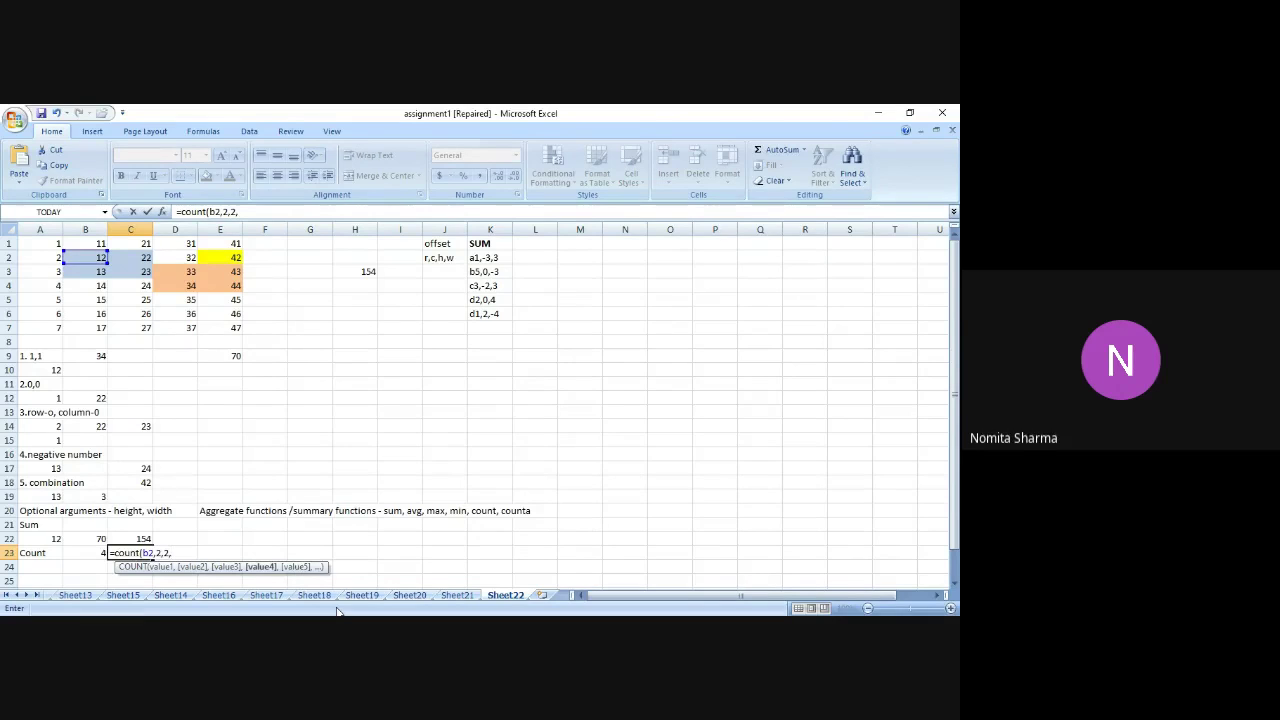
{"action": "type", "text": "1,1"}
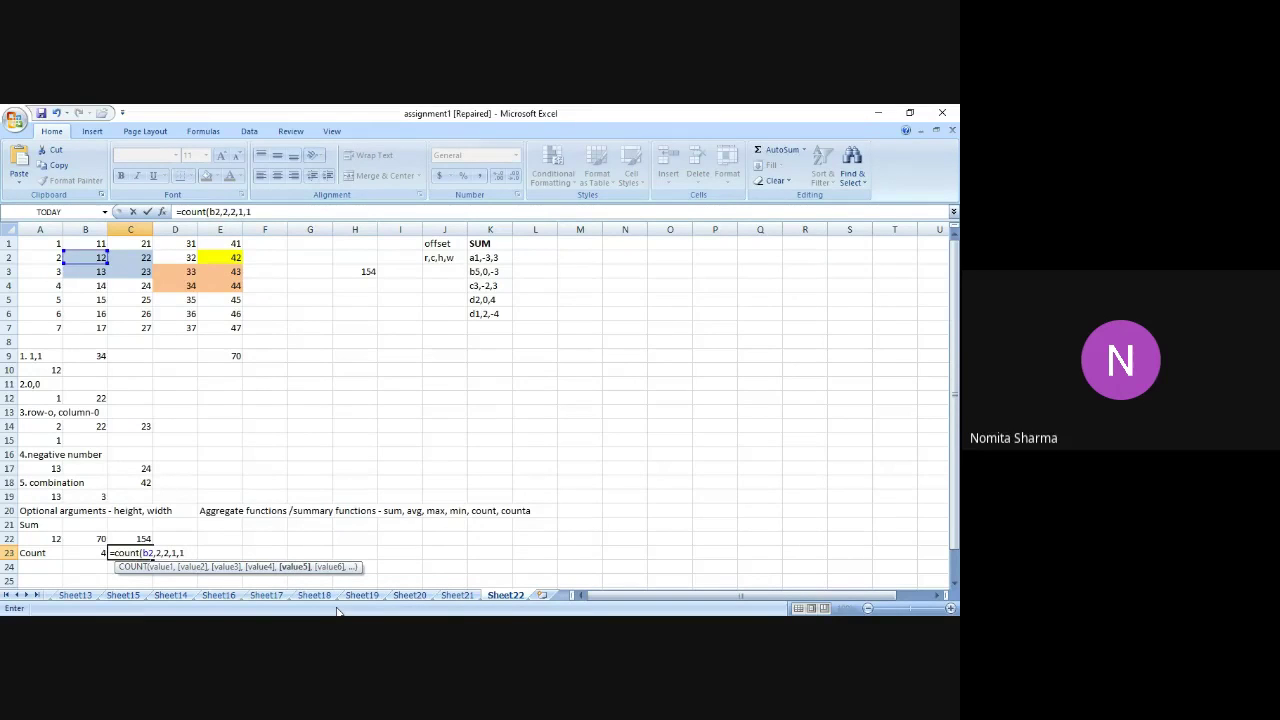
{"action": "key", "text": "BackSpace"}
{"action": "key", "text": "BackSpace"}
{"action": "key", "text": "BackSpace"}
{"action": "type", "text": "2,2)"}
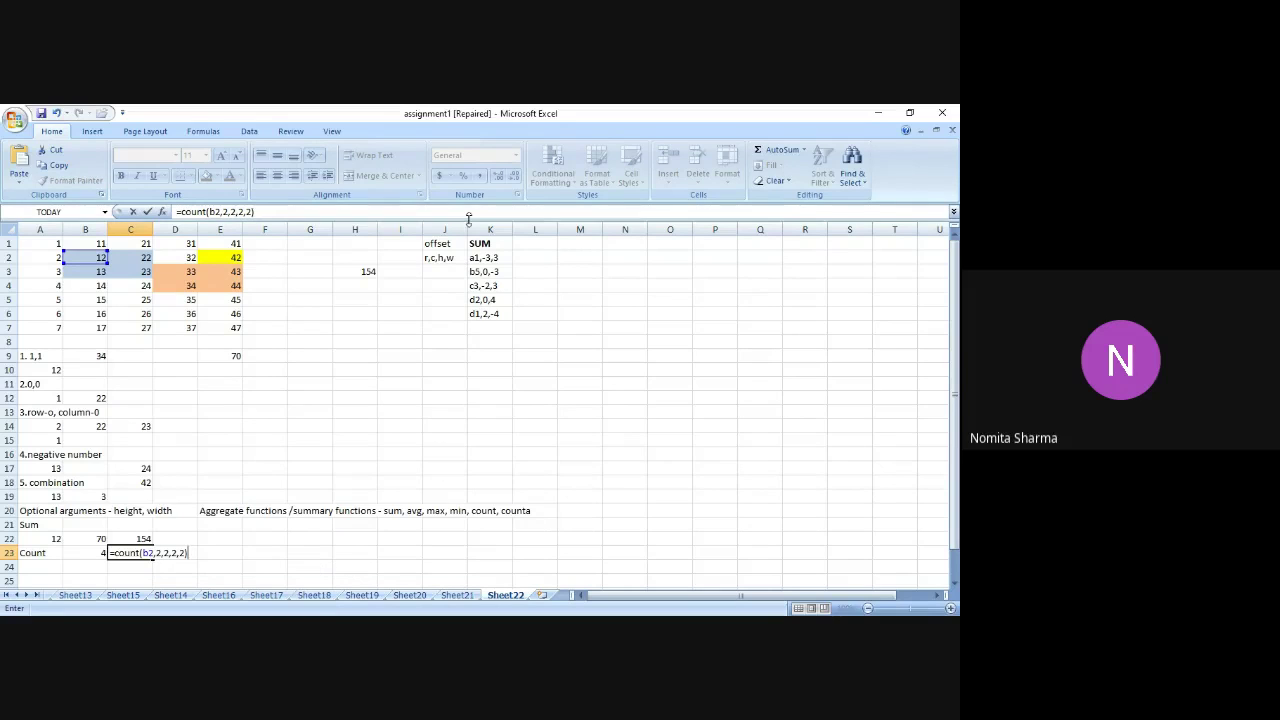
{"action": "key", "text": "Left"}
{"action": "key", "text": "Left"}
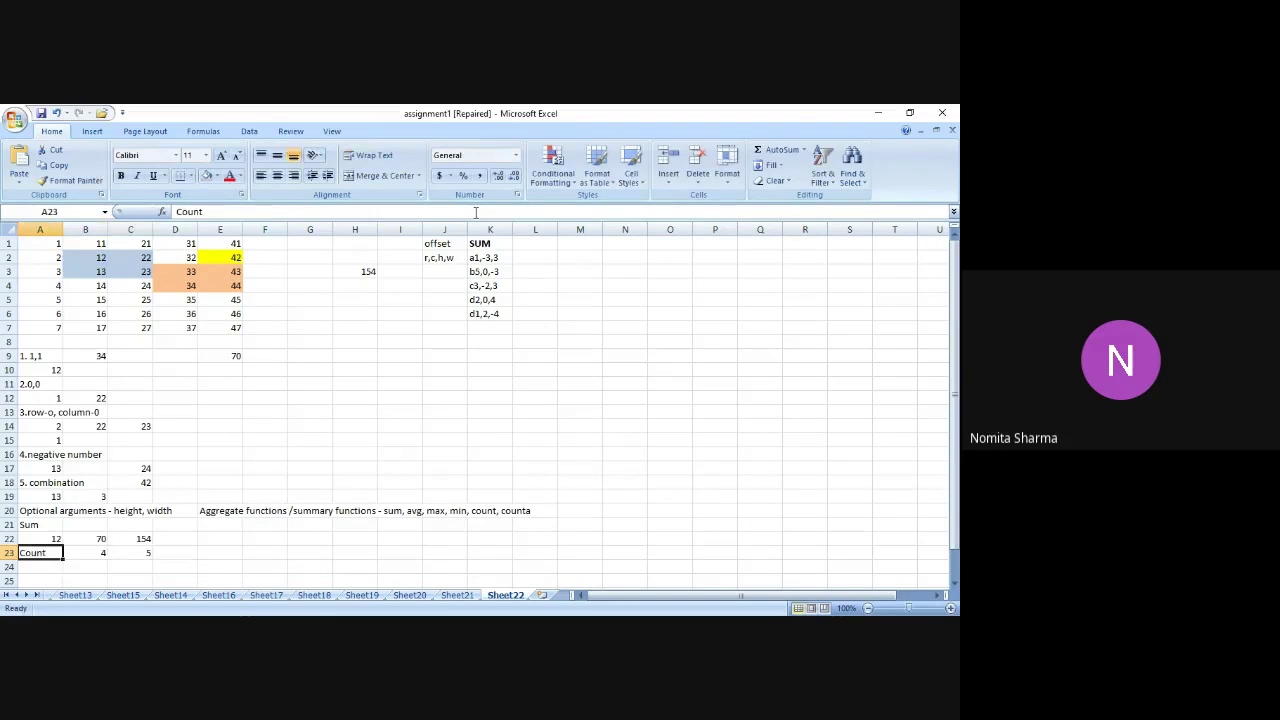
Wrap the C23 arguments in OFFSET so the formula reads =COUNT(OFFSET(B2,2,2,2,2)), and compare it with the B23 formula.
{"action": "key", "text": "Right"}
{"action": "key", "text": "Right"}
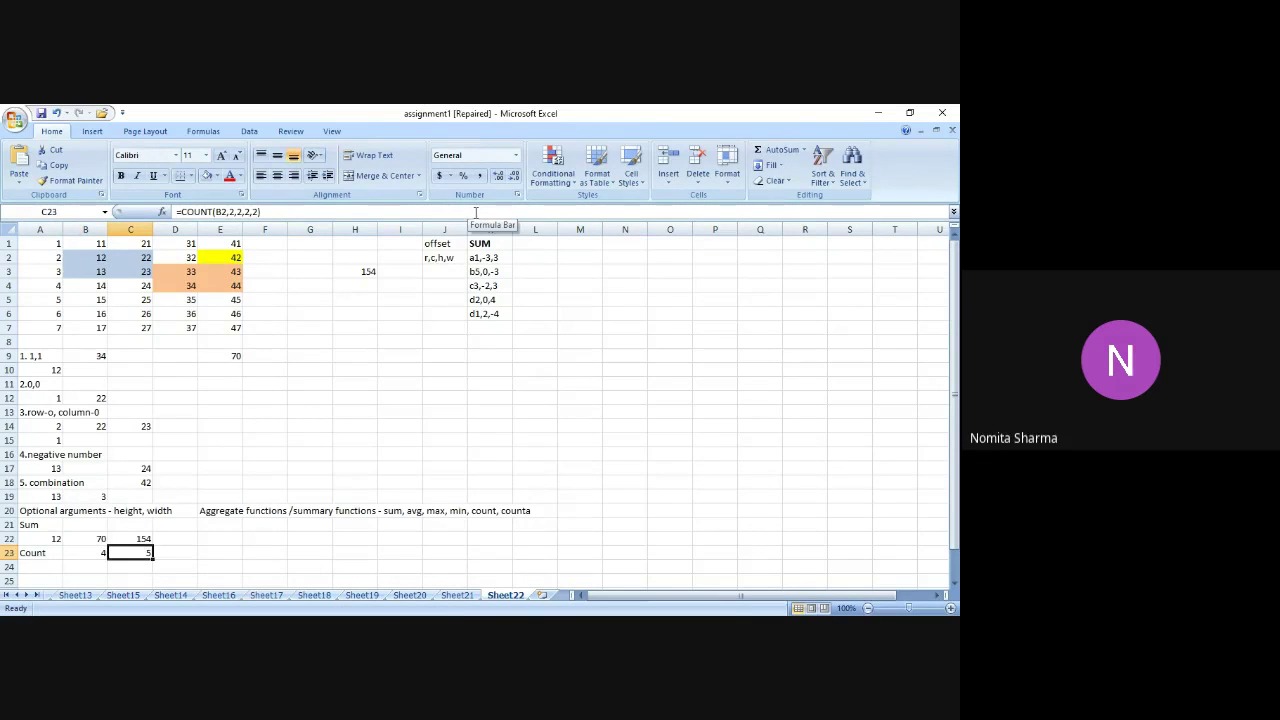
{"action": "left_click", "coordinate": [476, 212]}
{"action": "key", "text": "Left"}
{"action": "key", "text": "Left"}
{"action": "key", "text": "Left"}
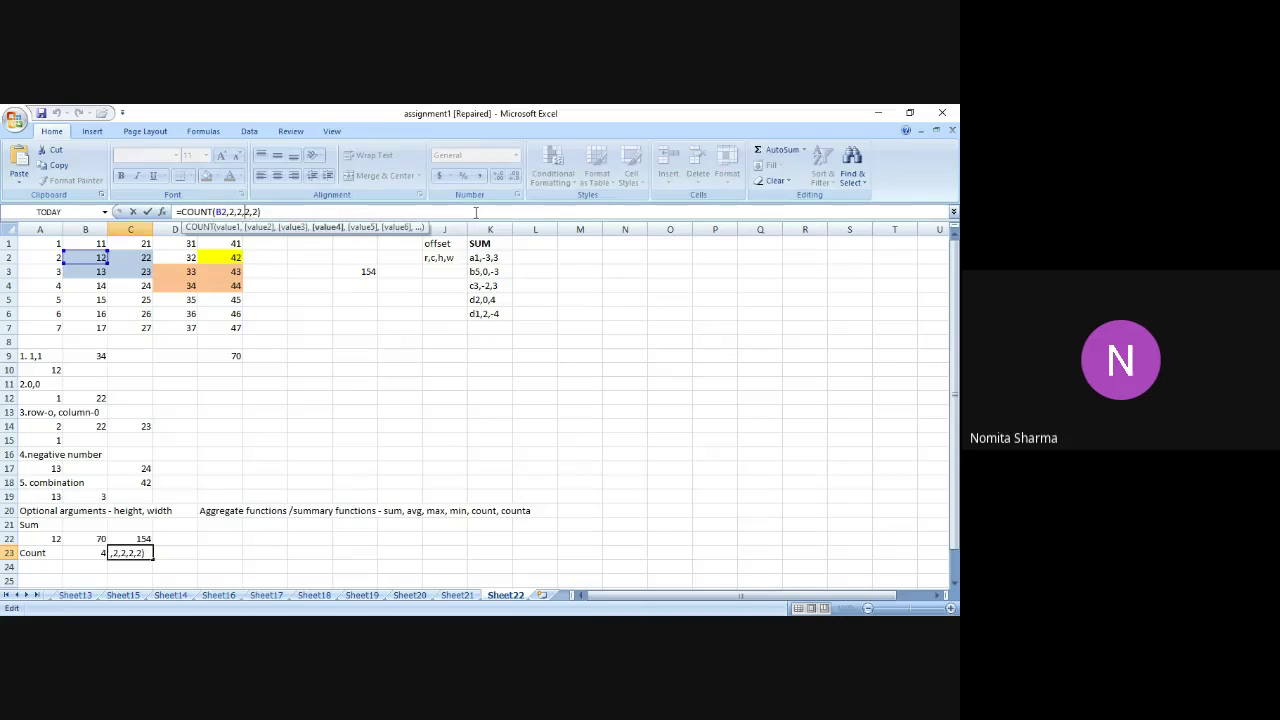
{"action": "key", "text": "Left"}
{"action": "key", "text": "Left"}
{"action": "key", "text": "Left"}
{"action": "key", "text": "Left"}
{"action": "key", "text": "Left"}
{"action": "key", "text": "Left"}
{"action": "type", "text": "o"}
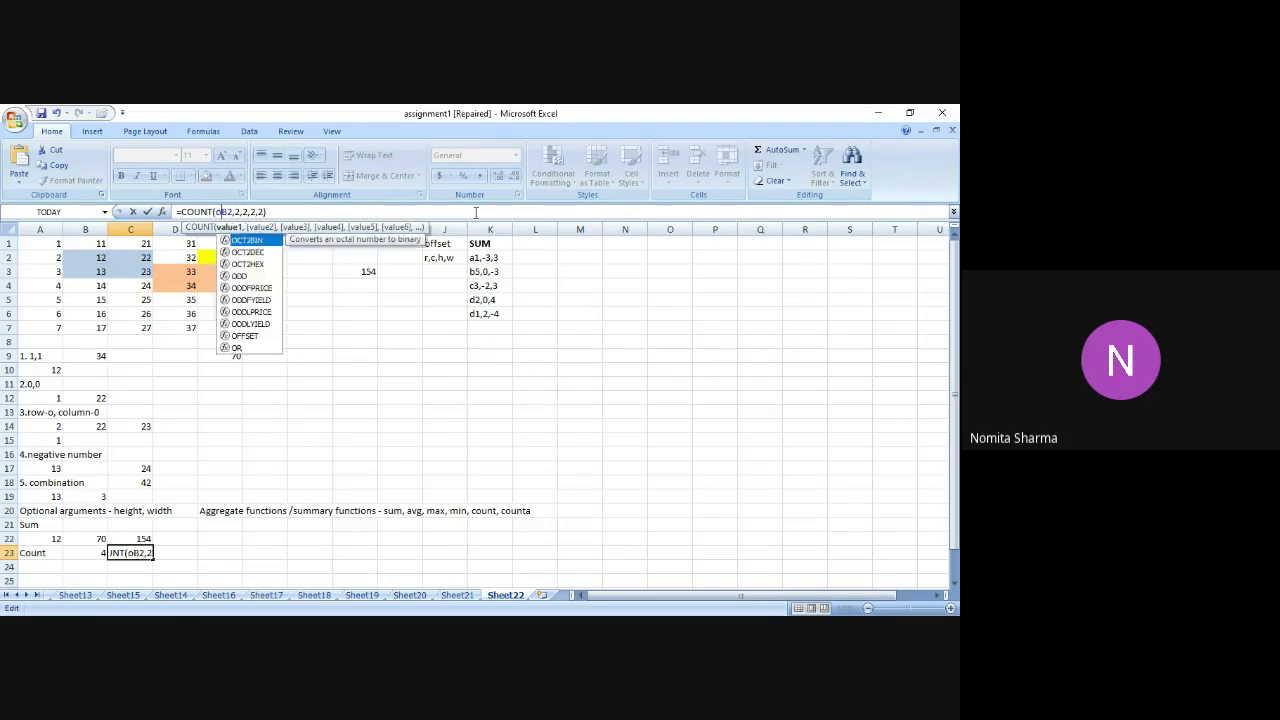
{"action": "type", "text": "ffset"}
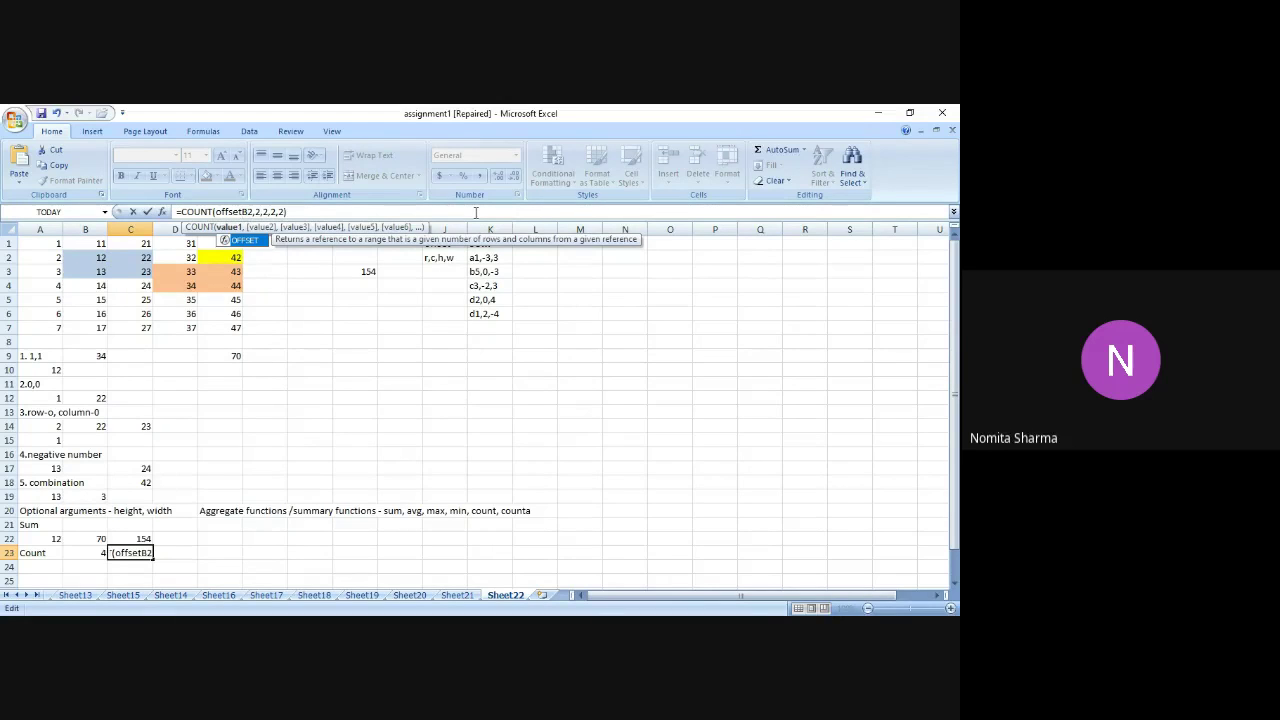
{"action": "type", "text": "("}
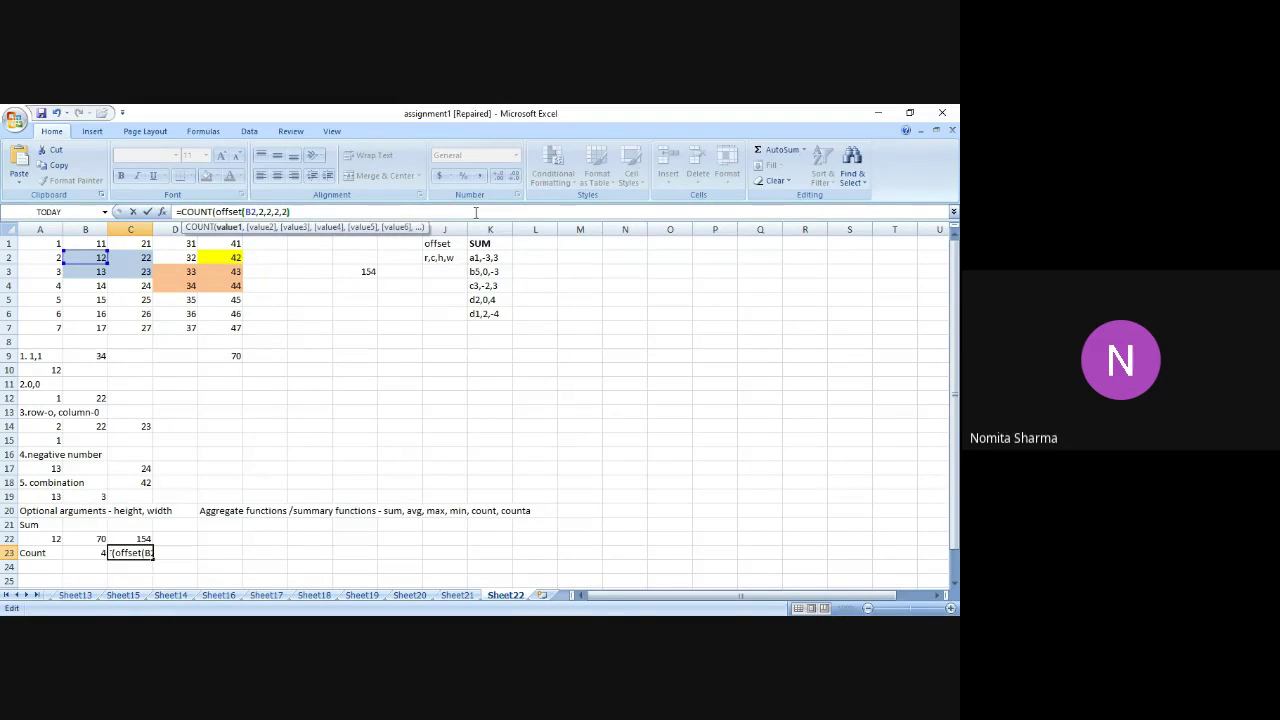
{"action": "type", "text": ")"}
{"action": "key", "text": "ctrl+Return"}
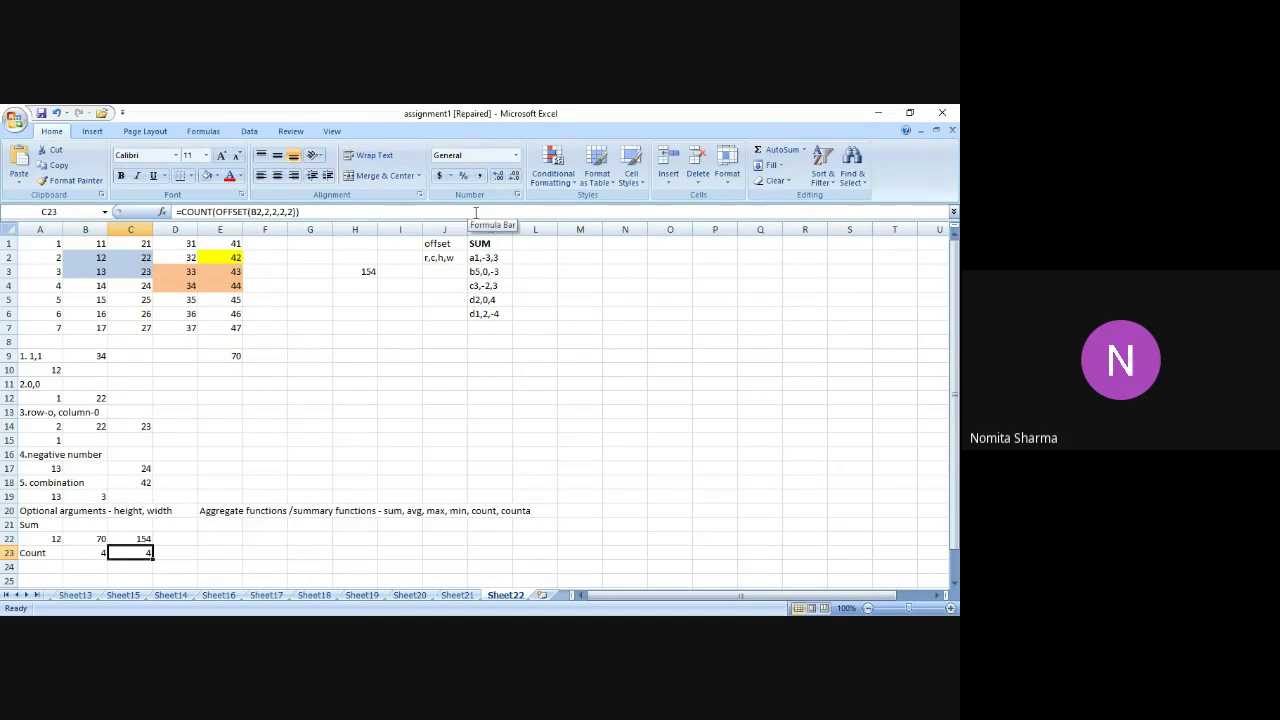
{"action": "key", "text": "Left"}
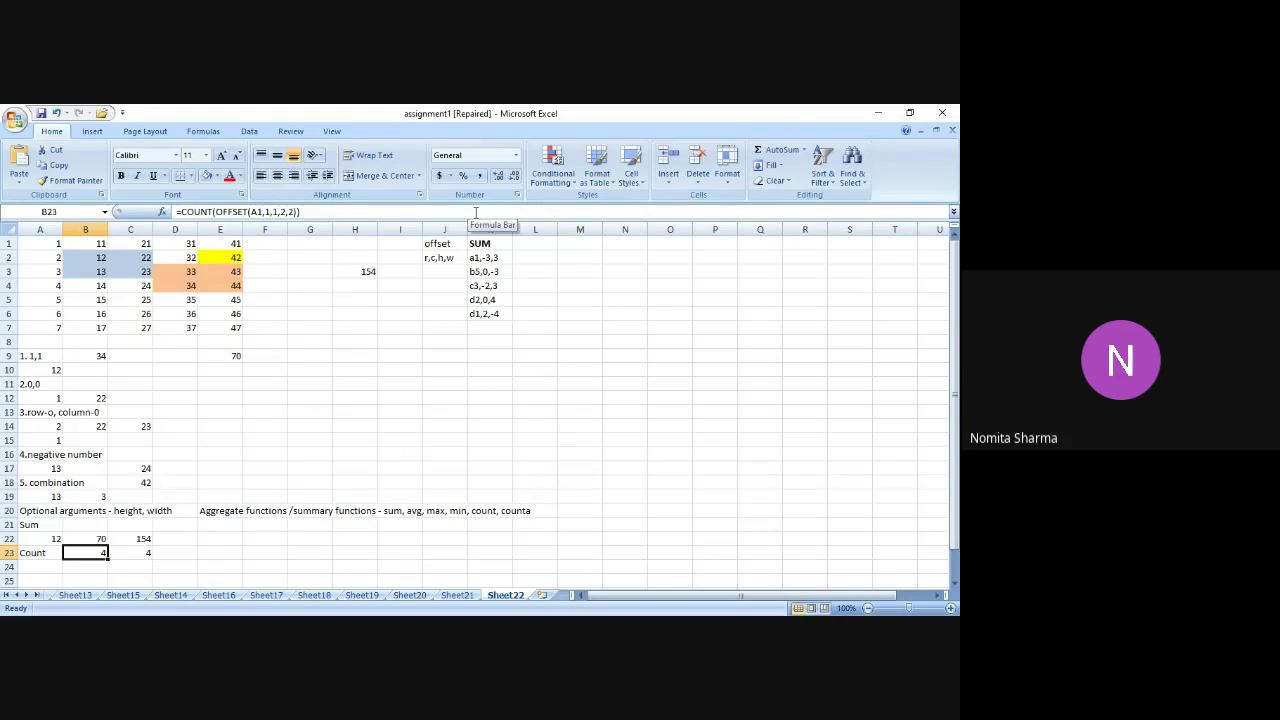
{"action": "key", "text": "Right"}
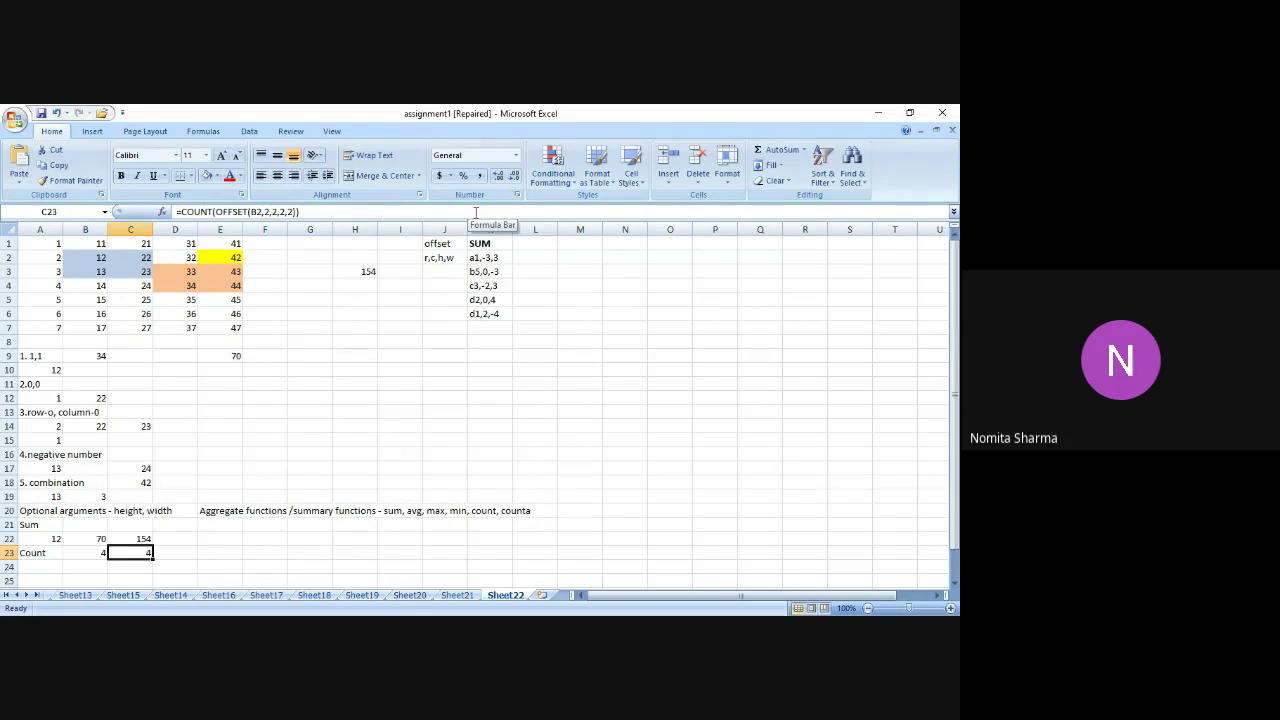
Label A24, A25 and A26 below the Count label as MAX, MIN and AVG.
{"action": "key", "text": "Left"}
{"action": "key", "text": "Left"}
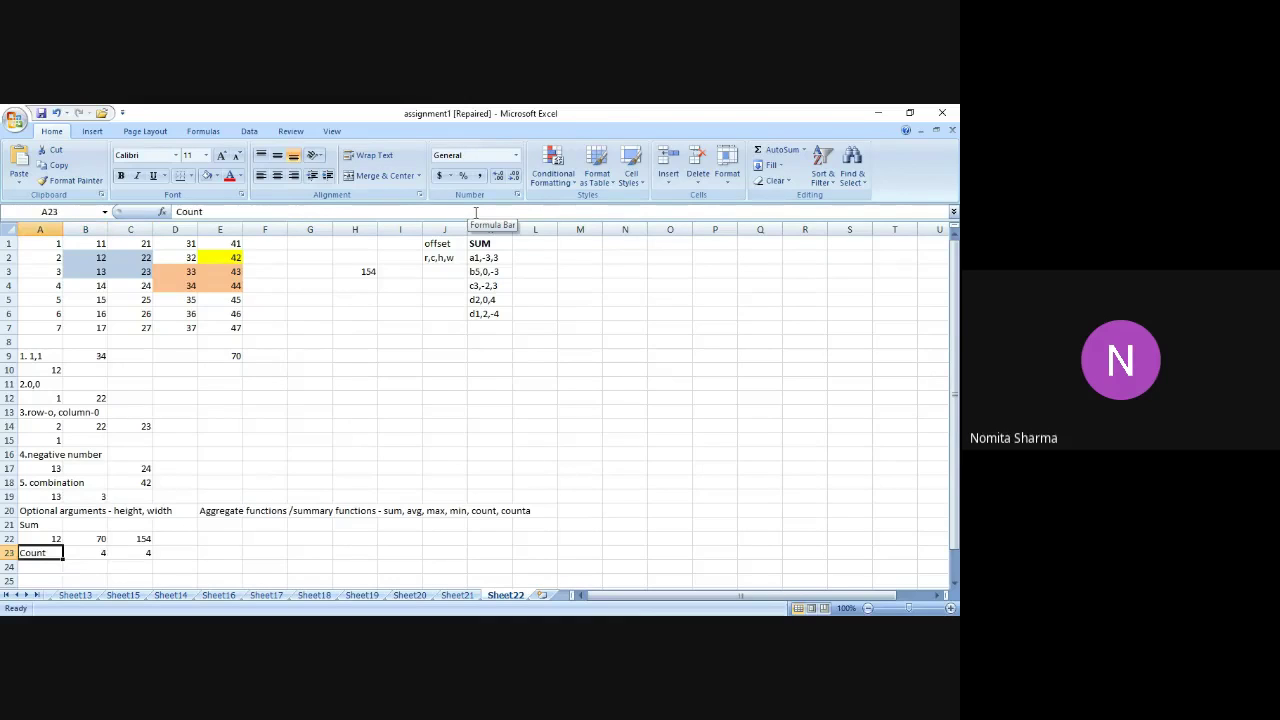
{"action": "key", "text": "Down"}
{"action": "key", "text": "Down"}
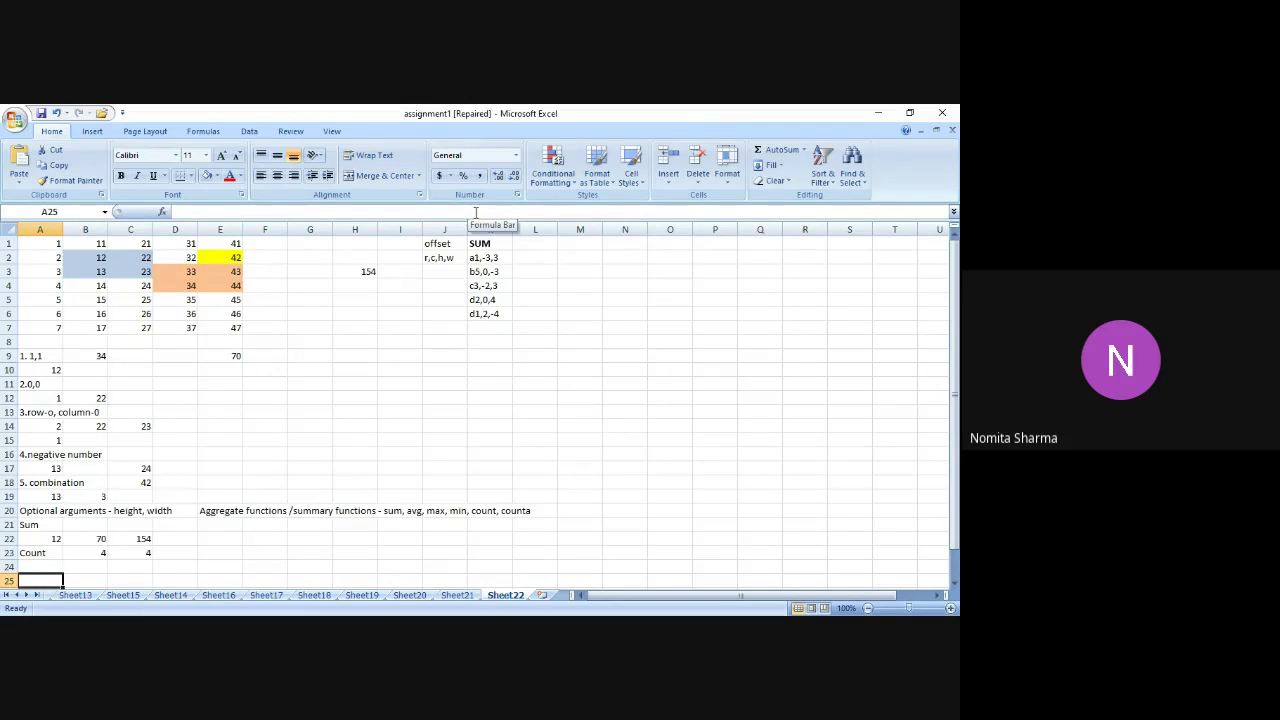
{"action": "key", "text": "Up"}
{"action": "type", "text": "MAX"}
{"action": "key", "text": "Return"}
{"action": "type", "text": "miN"}
{"action": "key", "text": "BackSpace"}
{"action": "key", "text": "BackSpace"}
{"action": "key", "text": "BackSpace"}
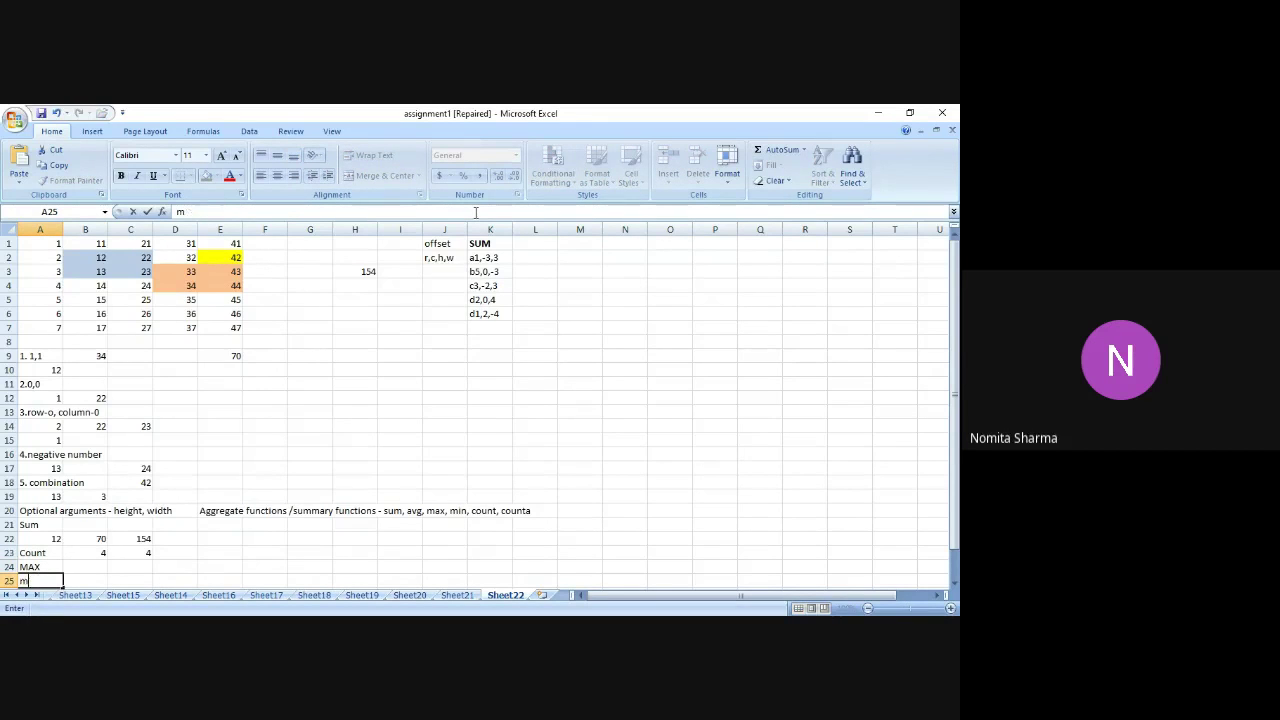
{"action": "type", "text": "MIN"}
{"action": "key", "text": "Return"}
{"action": "type", "text": "AV"}
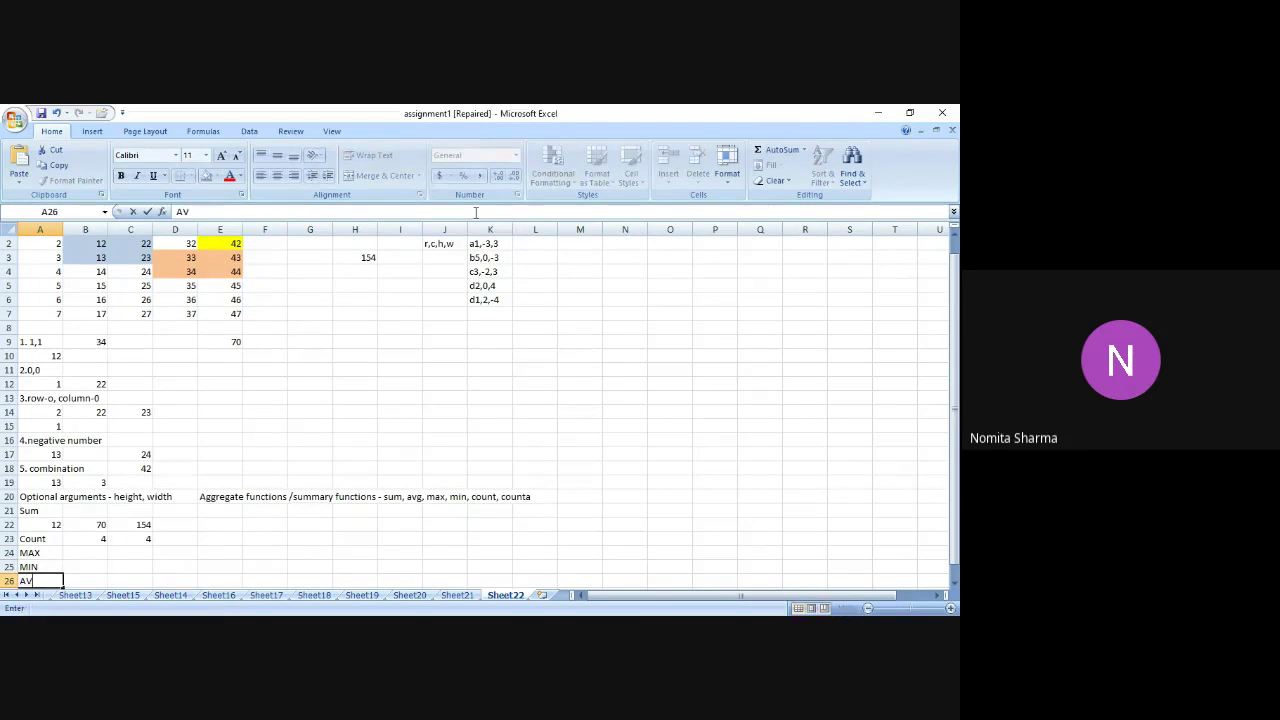
{"action": "type", "text": "G"}
{"action": "key", "text": "Return"}
{"action": "key", "text": "Up"}
{"action": "key", "text": "Up"}
{"action": "key", "text": "Up"}
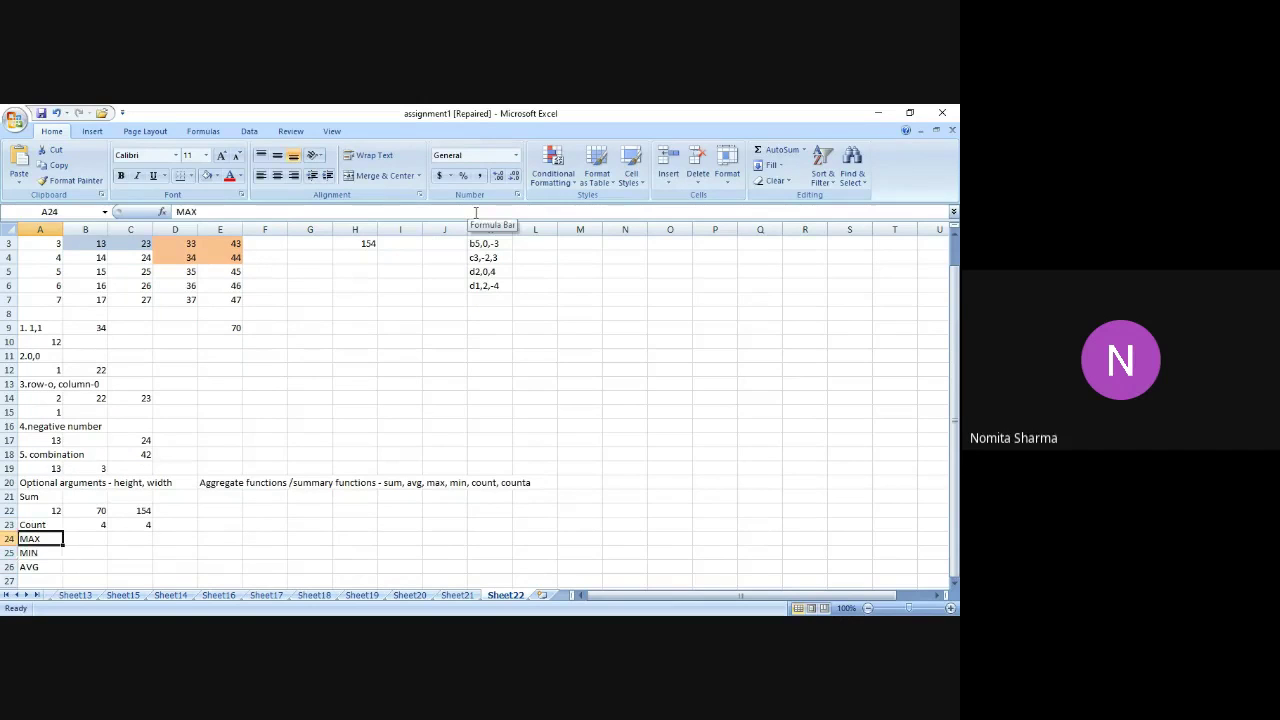
{"action": "key", "text": "Right"}
{"action": "type", "text": "="}
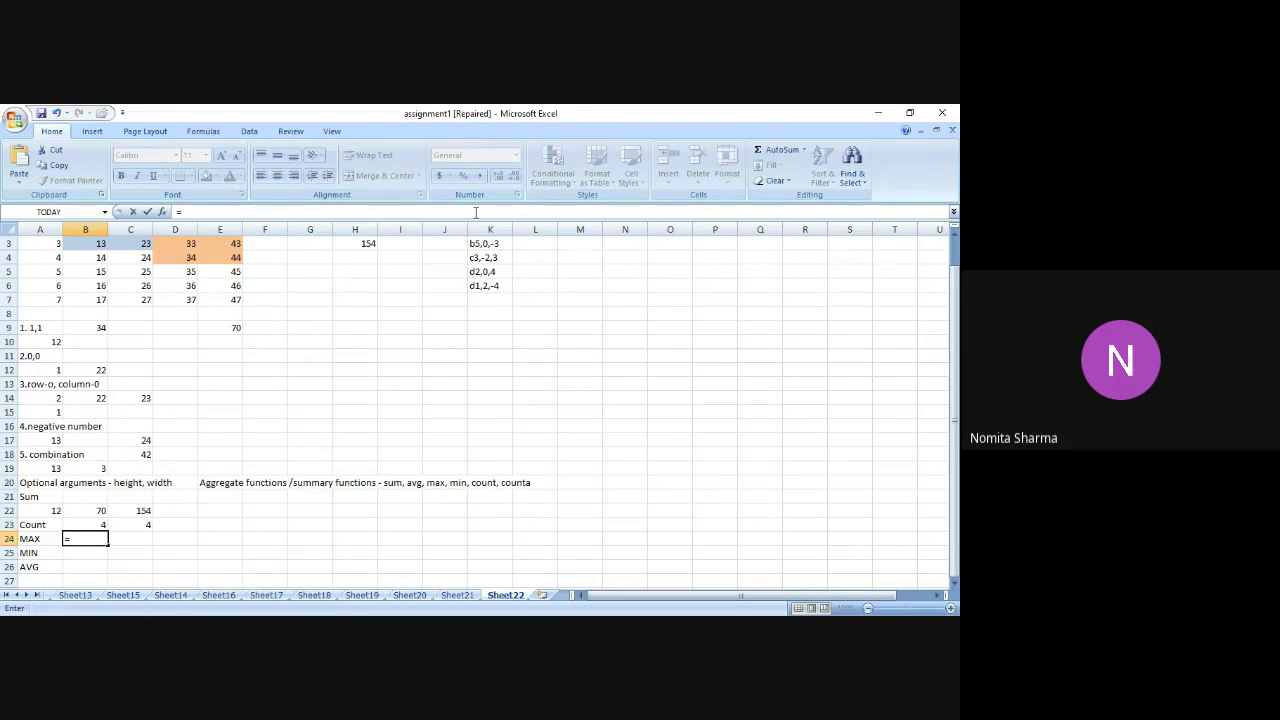
{"action": "key", "text": "BackSpace"}
Delete the empty row 8 between the number table and the notes.
{"action": "left_click", "coordinate": [10, 313]}
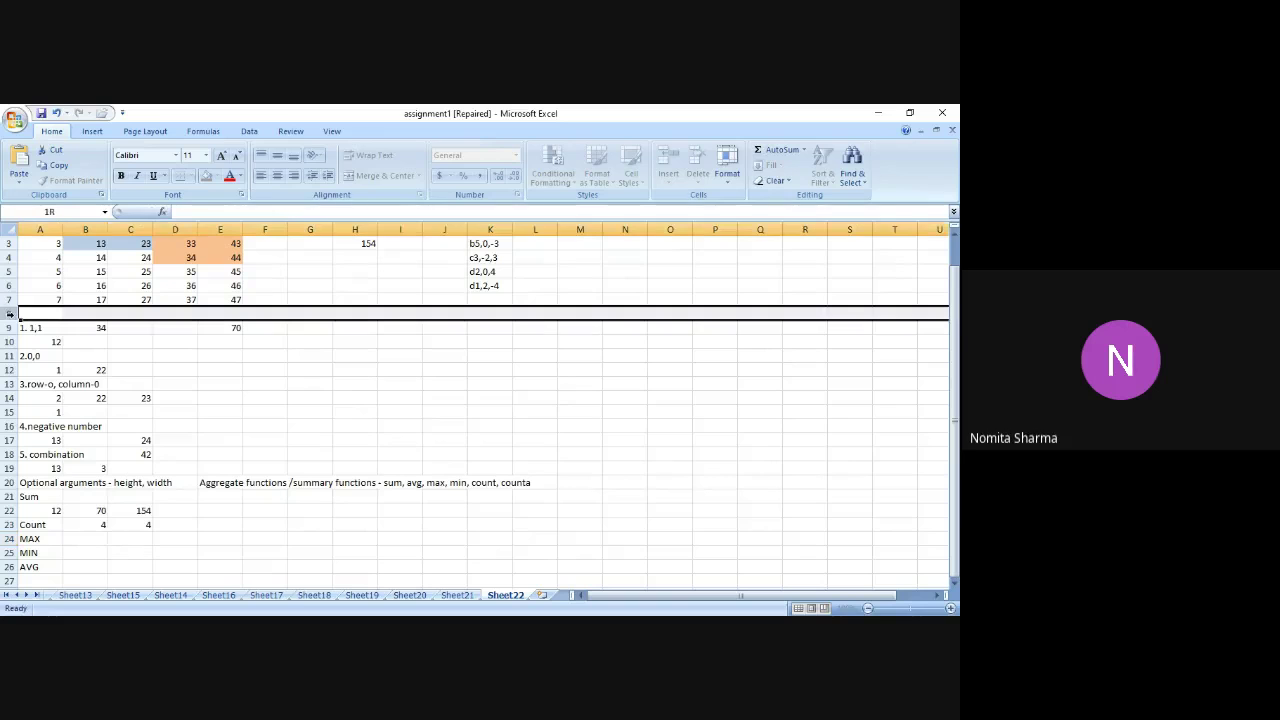
{"action": "right_click", "coordinate": [10, 313]}
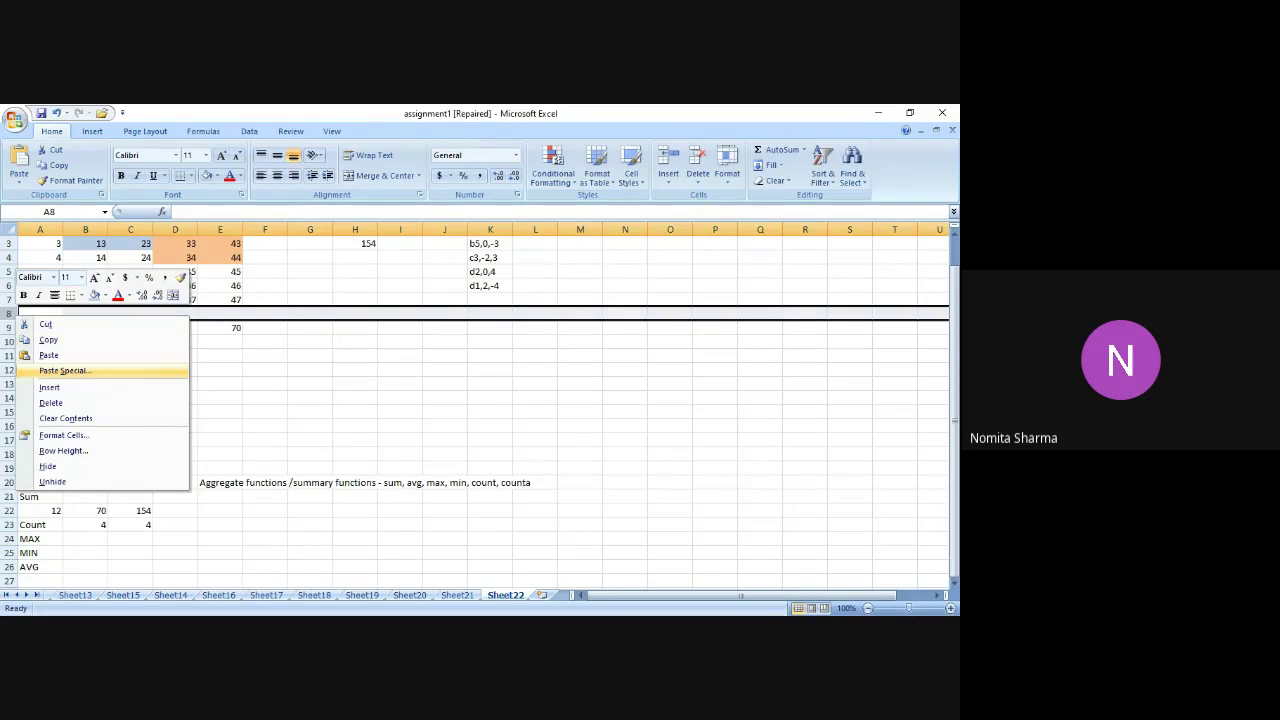
{"action": "left_click", "coordinate": [50, 402]}
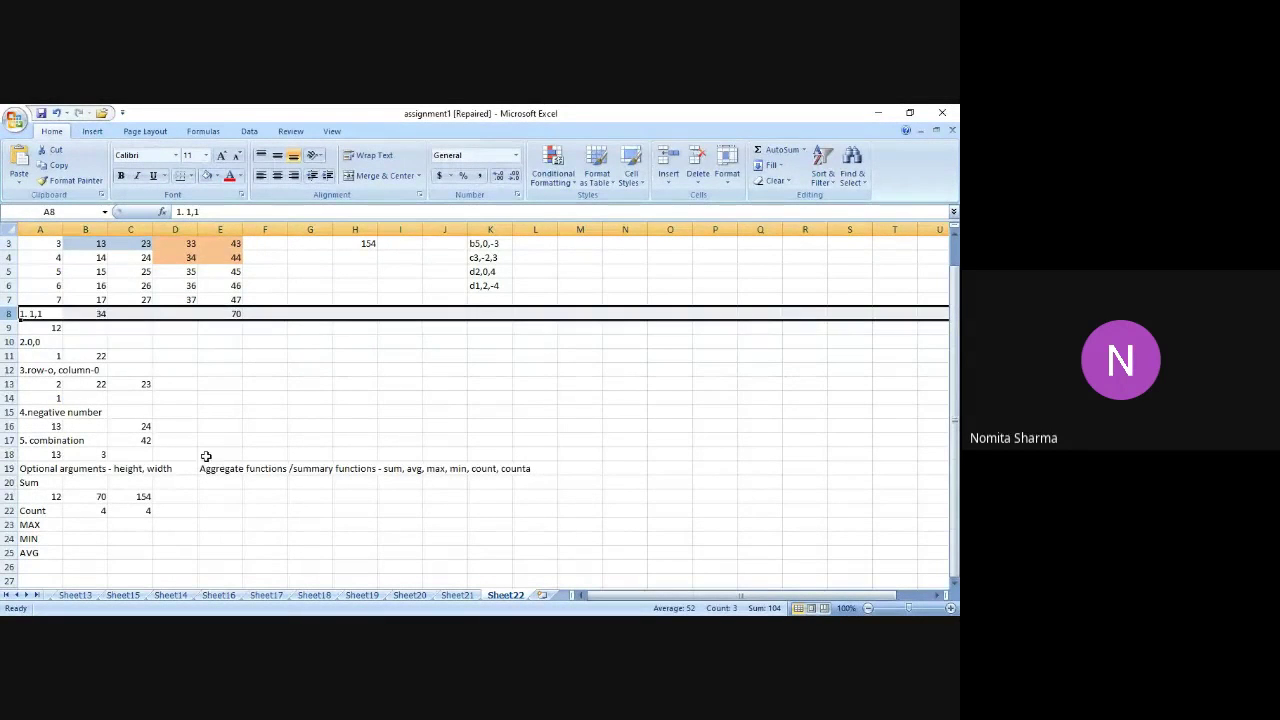
Enter =MAX(OFFSET(C2,2,2,2,2)) in B23 beside the MAX label and reselect the cell to check it.
{"action": "key", "text": "Up"}
{"action": "key", "text": "Up"}
{"action": "key", "text": "Up"}
{"action": "key", "text": "Up"}
{"action": "key", "text": "Up"}
{"action": "key", "text": "Up"}
{"action": "key", "text": "Up"}
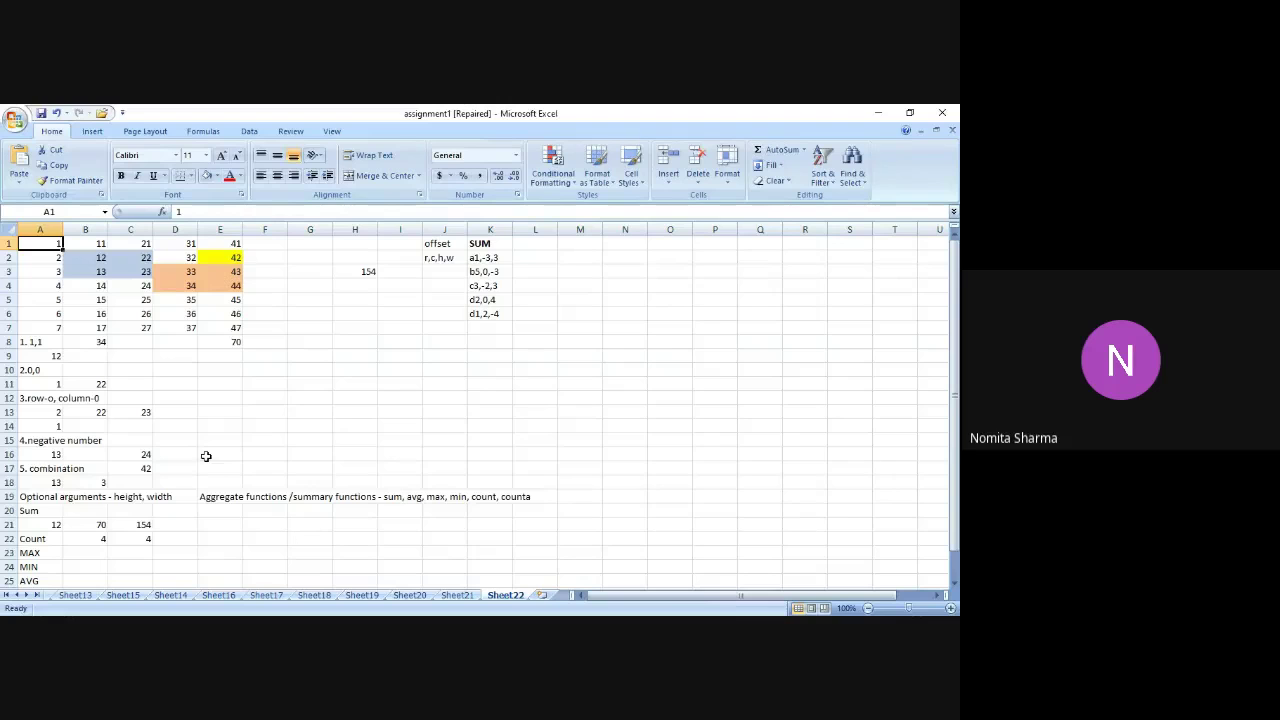
{"action": "left_click", "coordinate": [83, 553]}
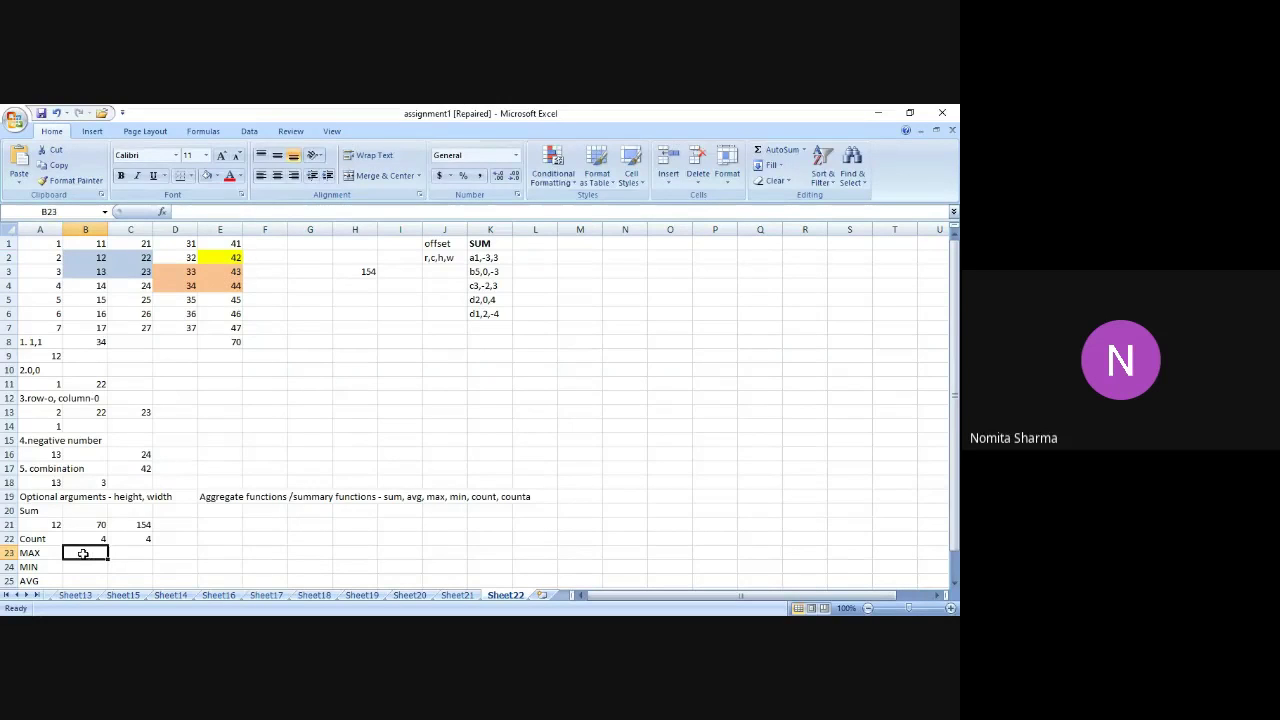
{"action": "type", "text": "=MAX"}
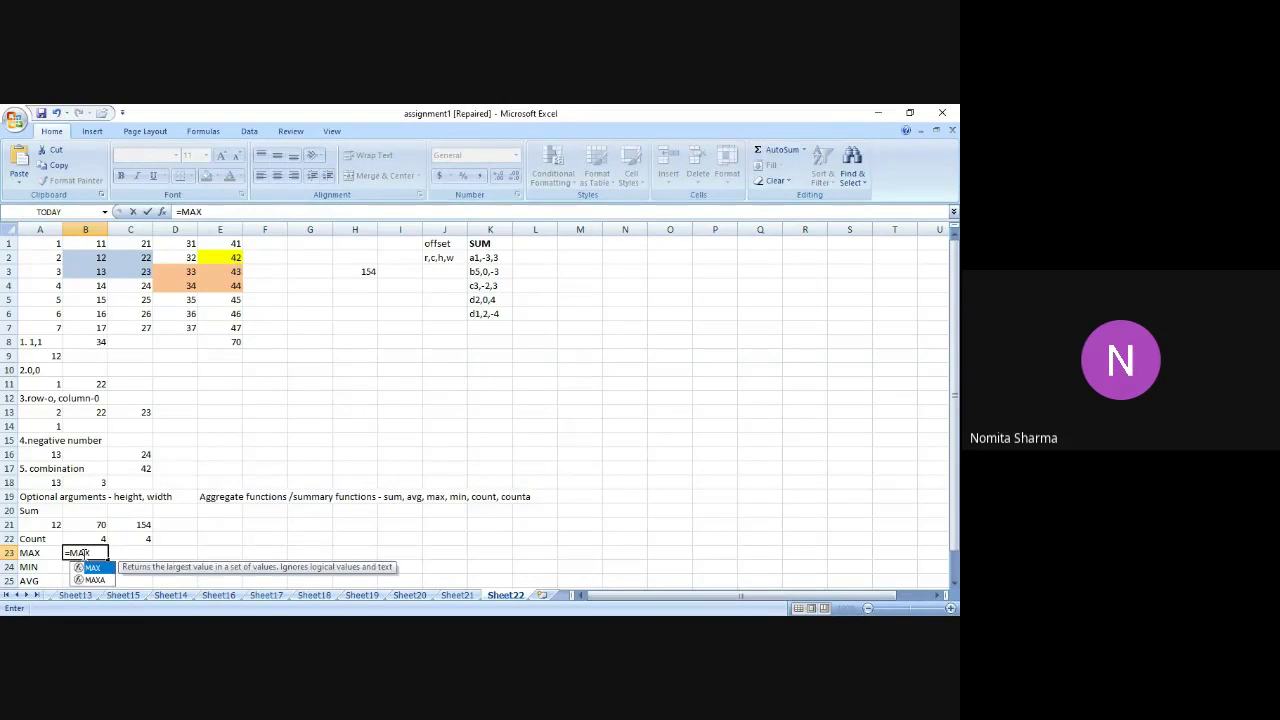
{"action": "type", "text": "(OFFSET"}
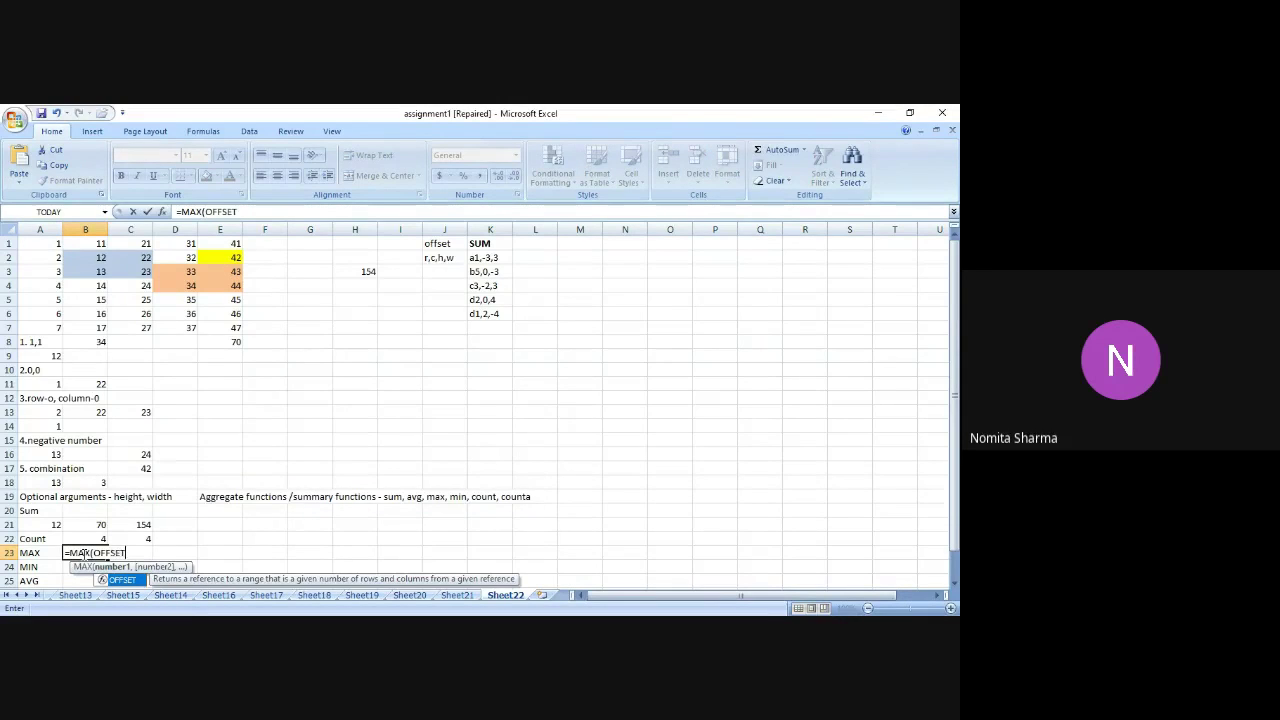
{"action": "type", "text": "("}
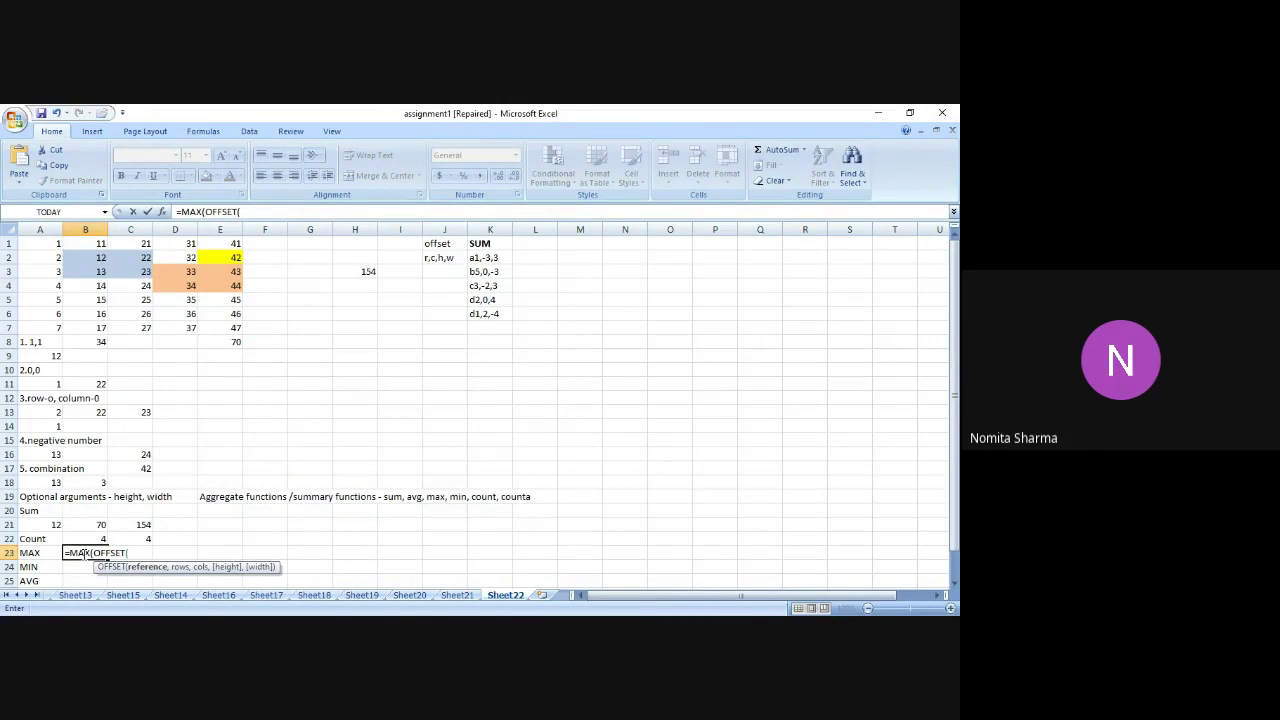
{"action": "type", "text": "C"}
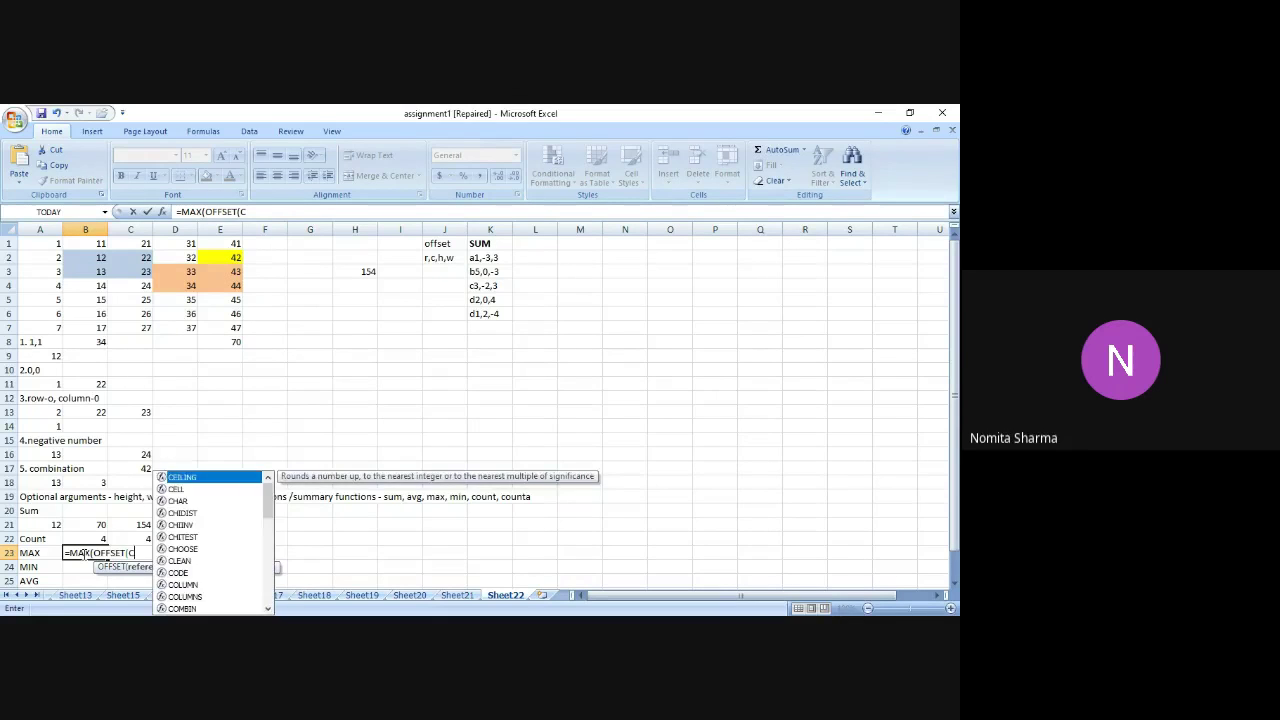
{"action": "type", "text": "2,"}
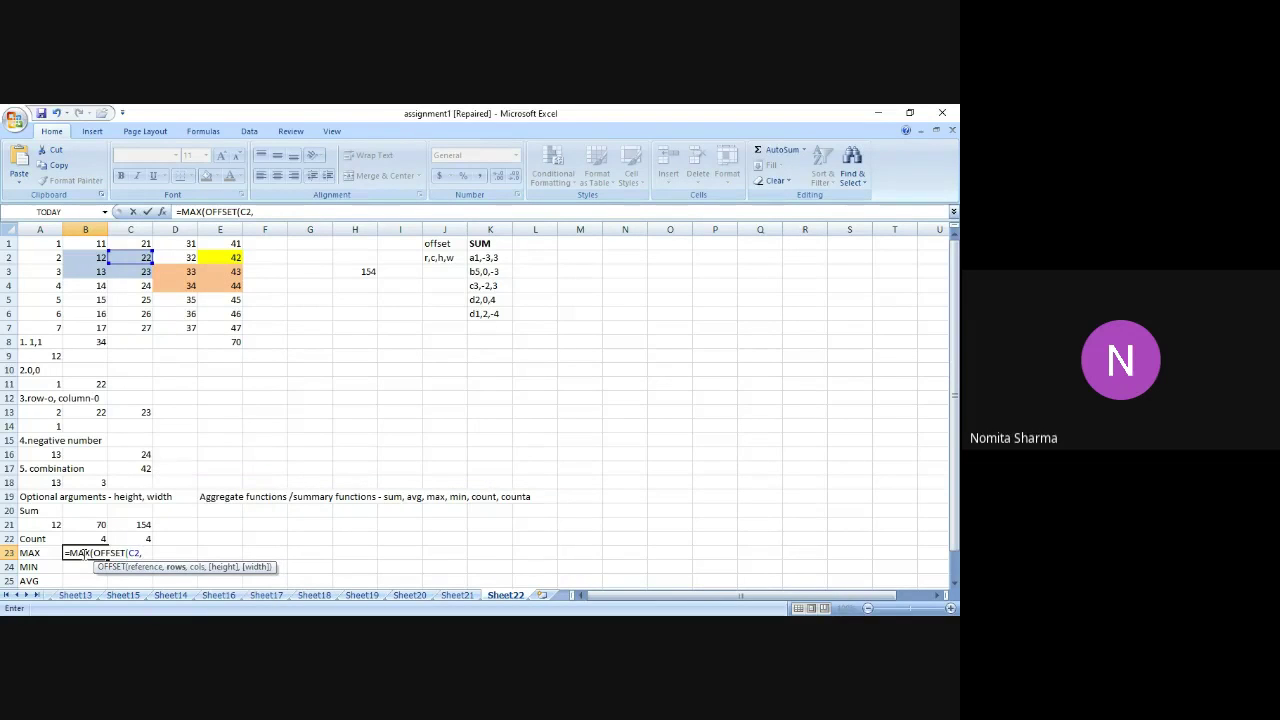
{"action": "type", "text": "2,2,2,2)"}
{"action": "key", "text": "Return"}
{"action": "left_click", "coordinate": [83, 553]}
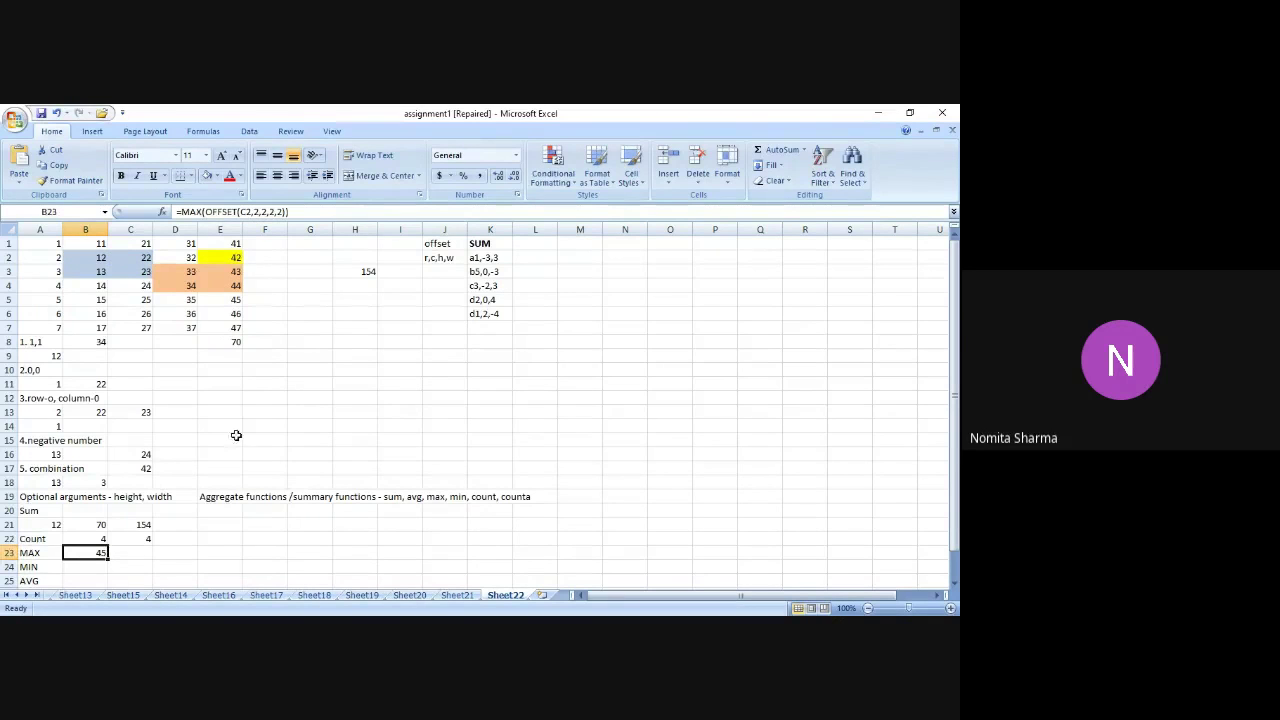
Fill E5 with light red to mark the maximum from the MAX formula, and compare it with B23 and E4.
{"action": "left_click", "coordinate": [230, 300]}
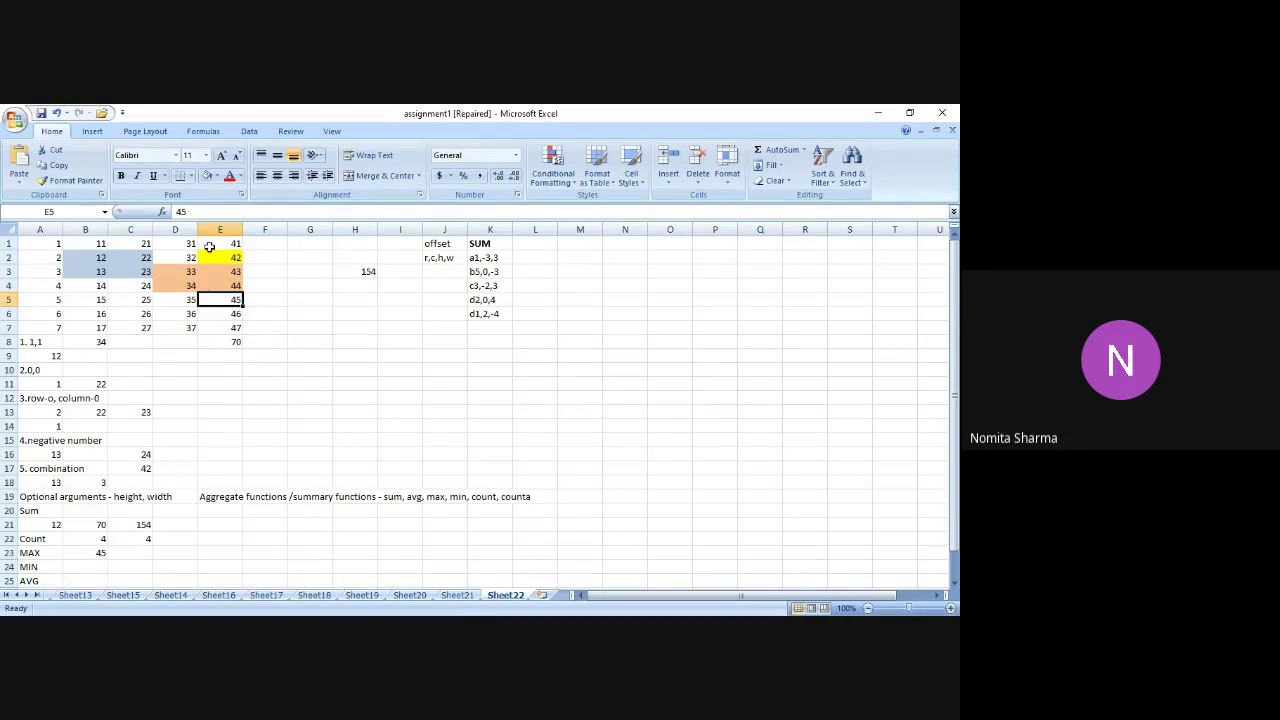
{"action": "left_click", "coordinate": [217, 178]}
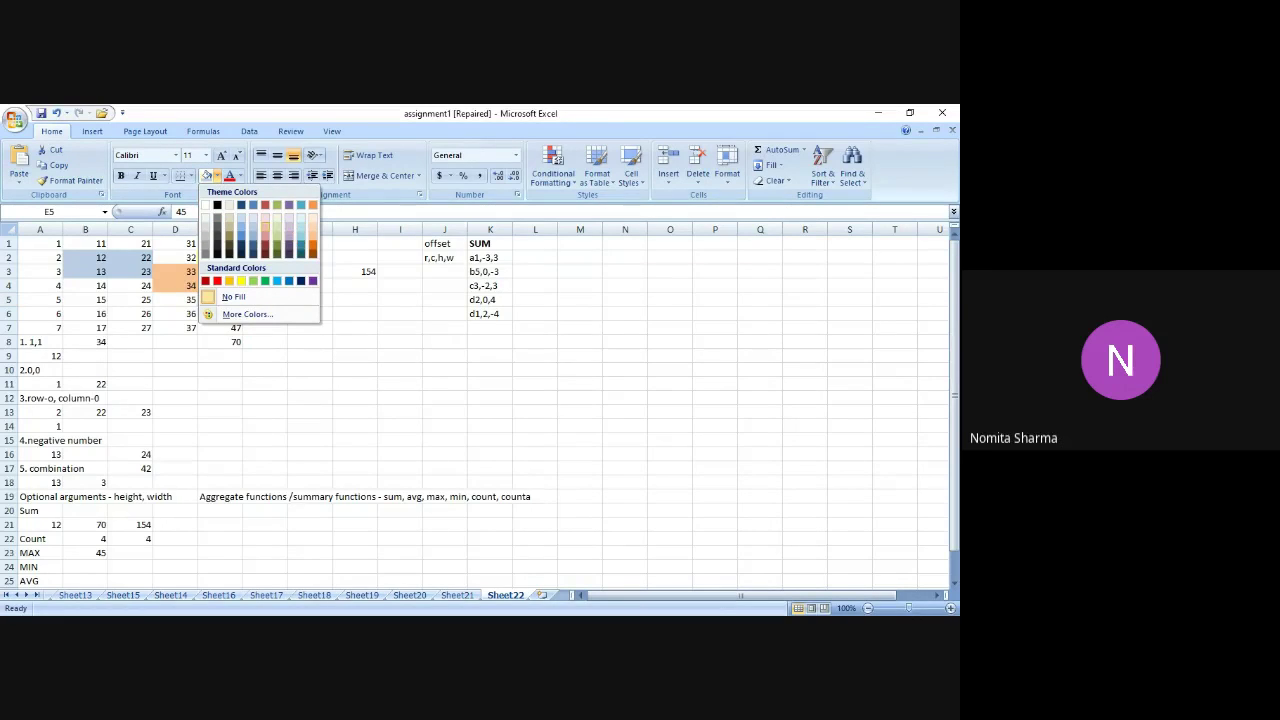
{"action": "left_click", "coordinate": [265, 221]}
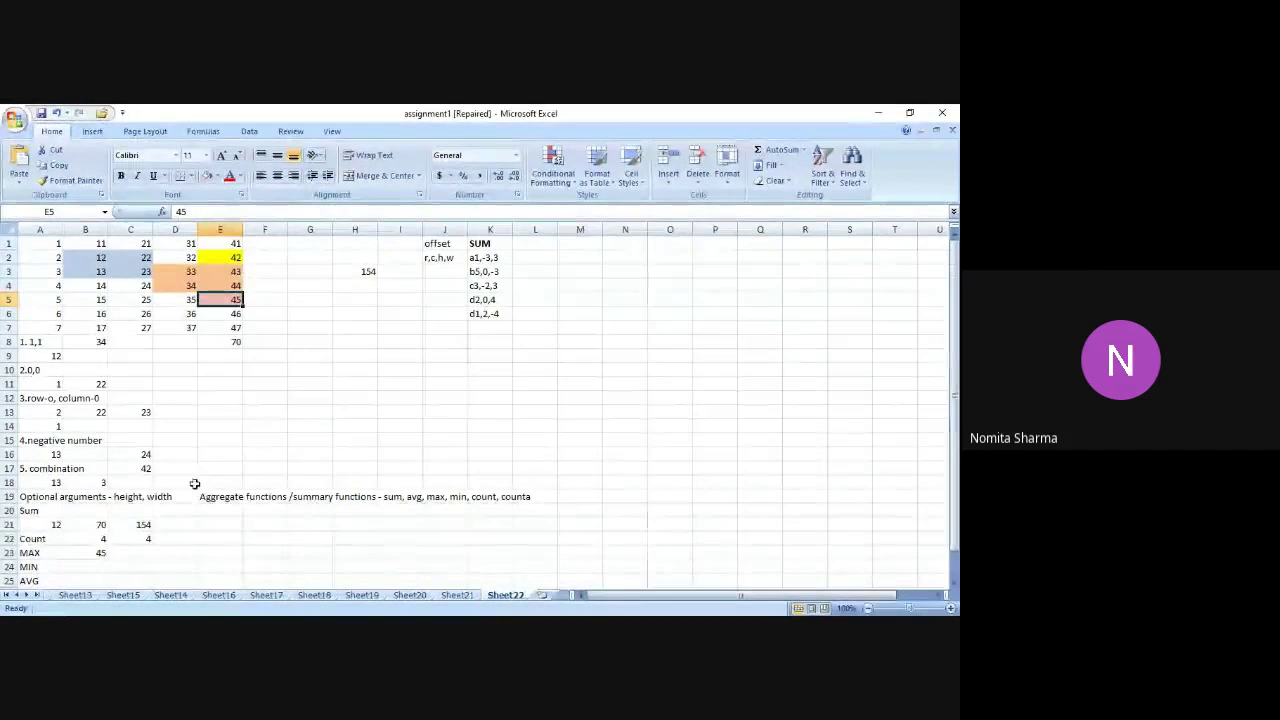
{"action": "left_click", "coordinate": [98, 551]}
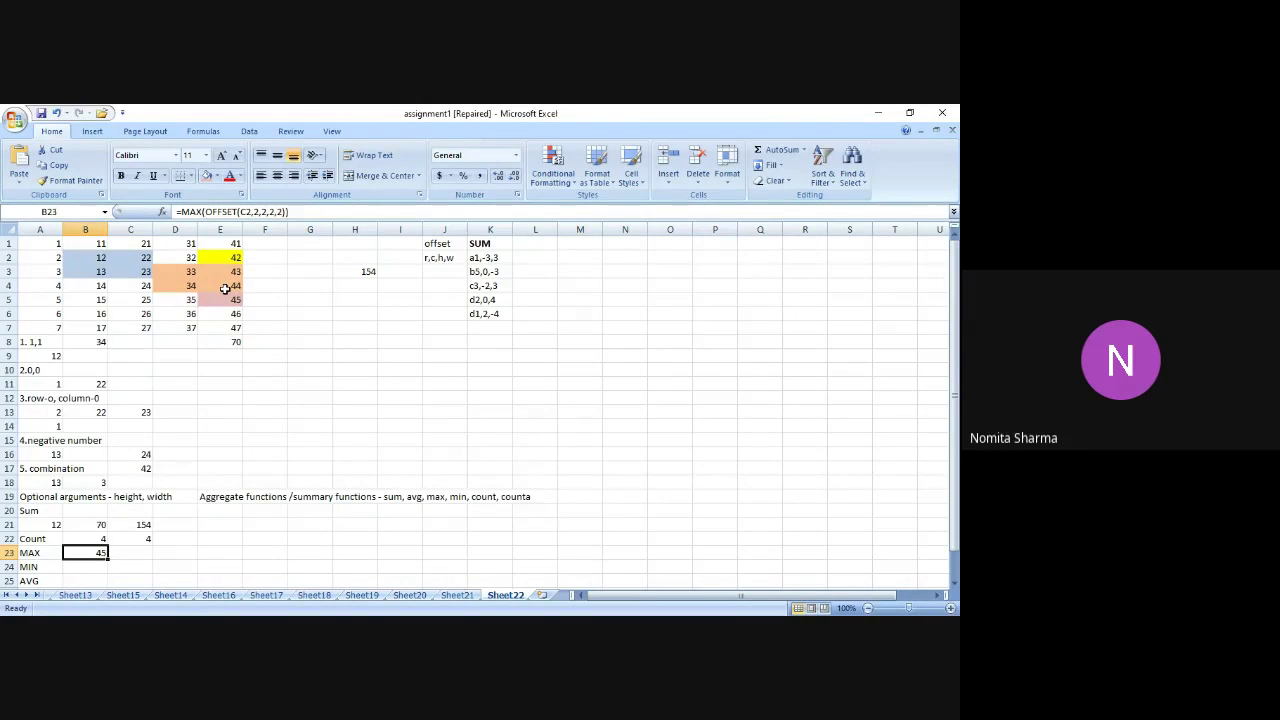
{"action": "left_click", "coordinate": [225, 289]}
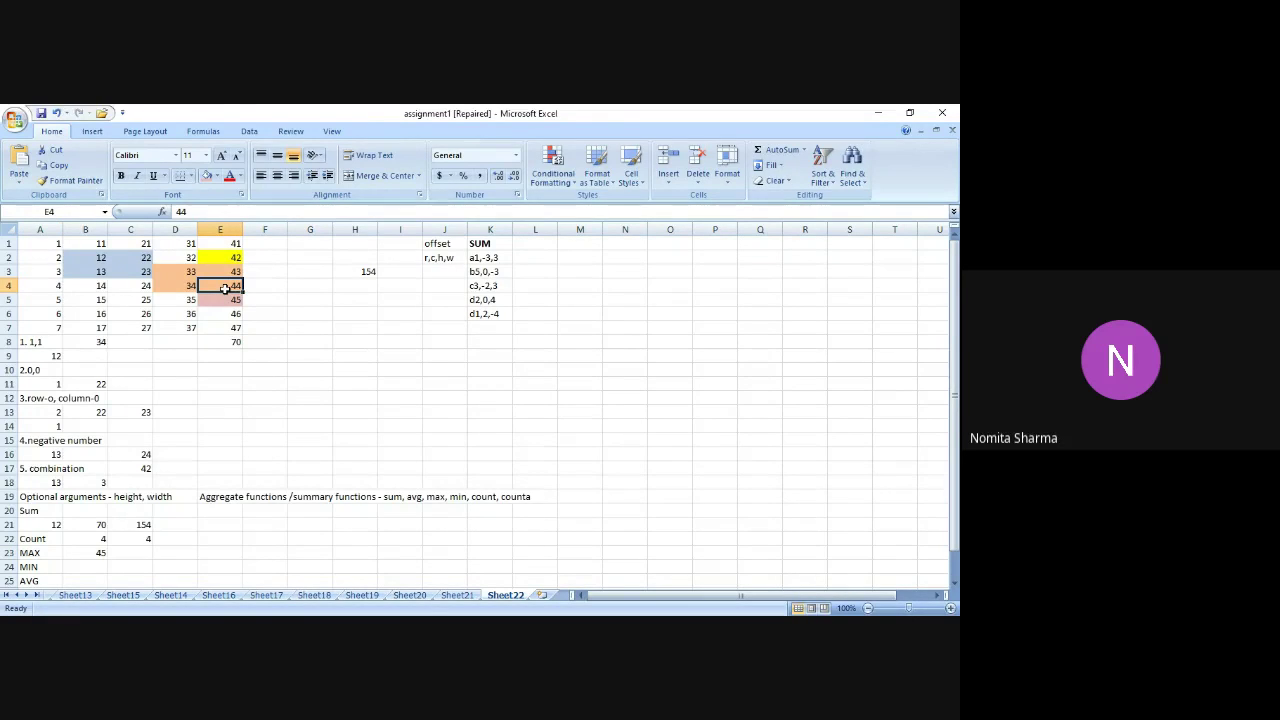
Write =MAX(A1,2,2,2,2) in C23 beside the first MAX formula.
{"action": "left_click", "coordinate": [121, 554]}
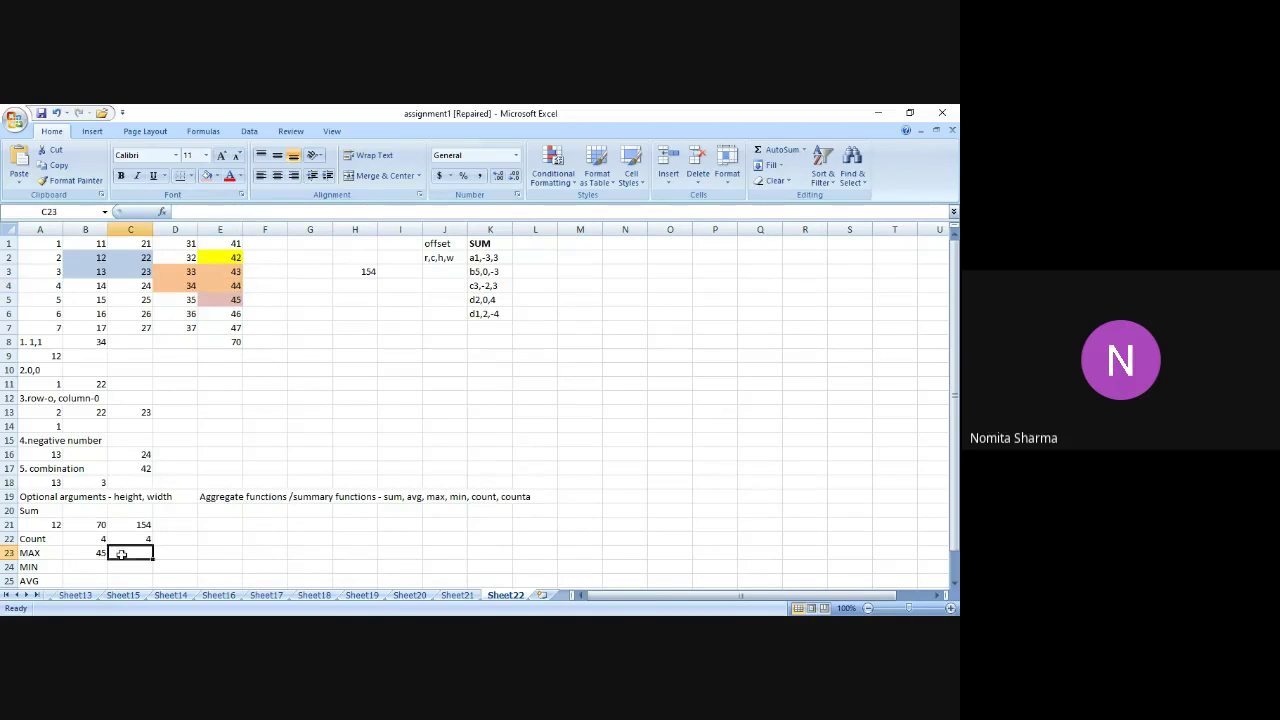
{"action": "type", "text": "="}
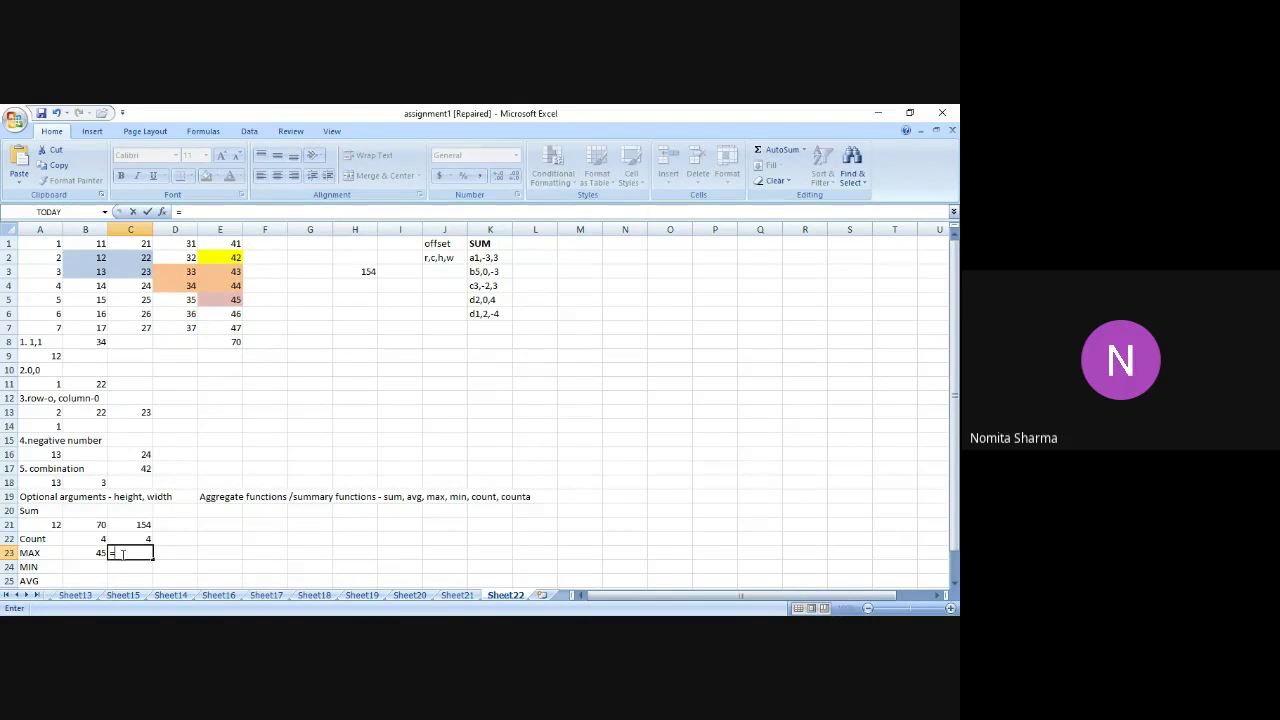
{"action": "type", "text": "MAX("}
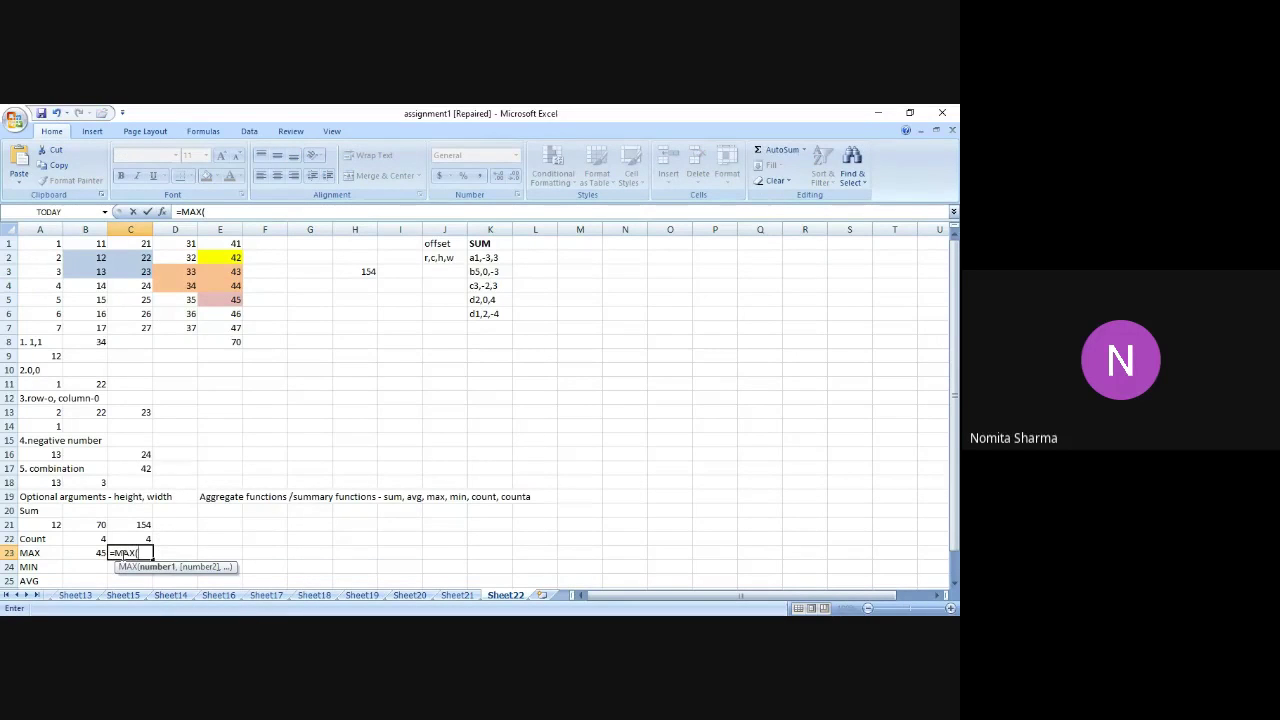
{"action": "type", "text": "A1,2,2,"}
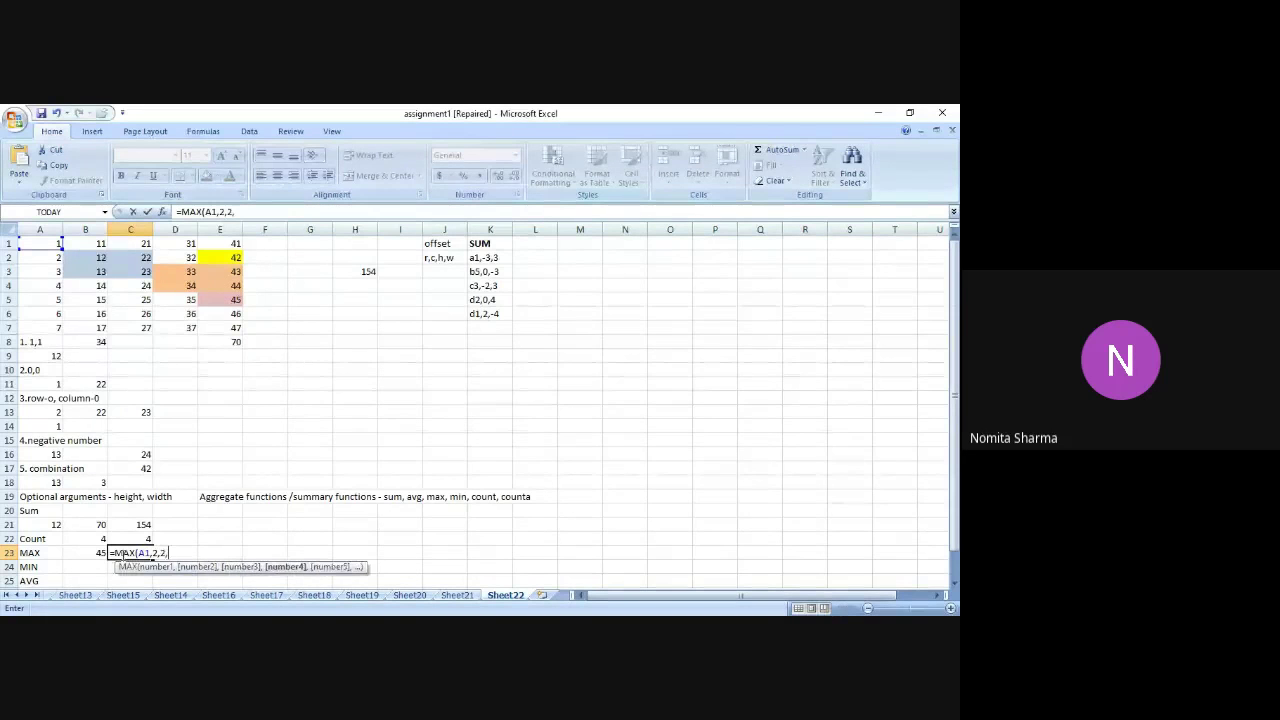
{"action": "type", "text": "2,2"}
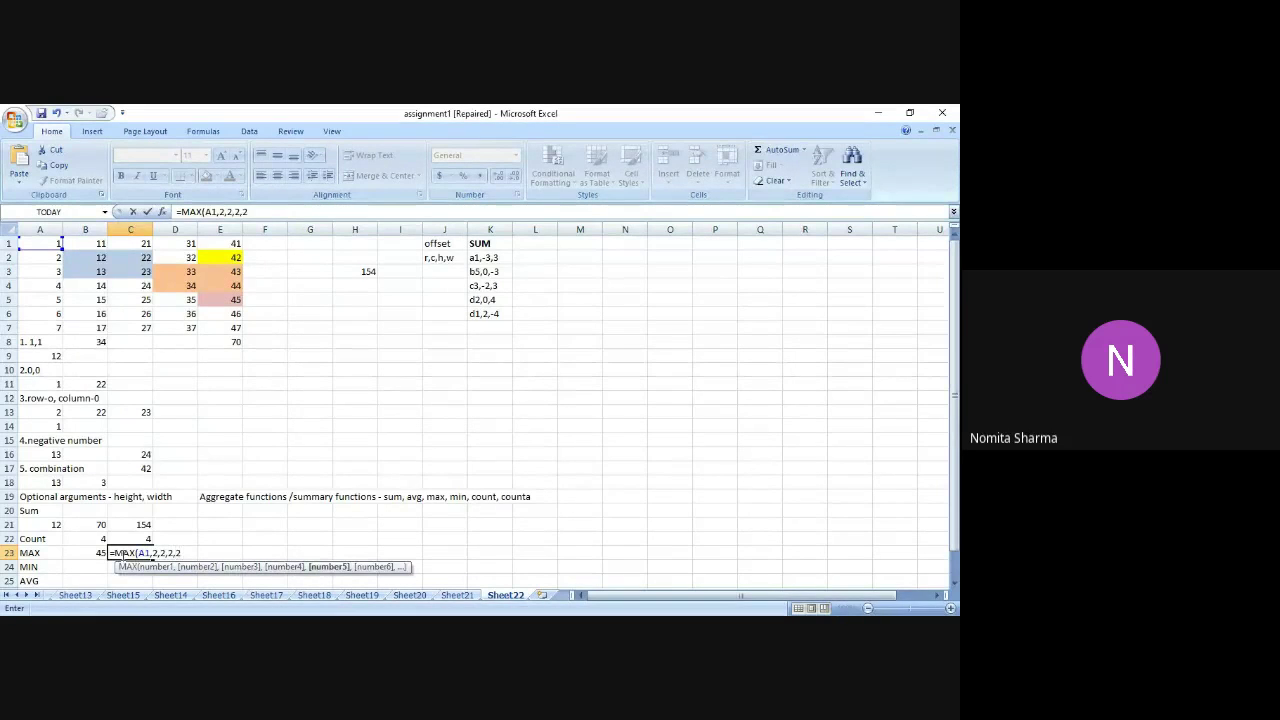
{"action": "type", "text": ")"}
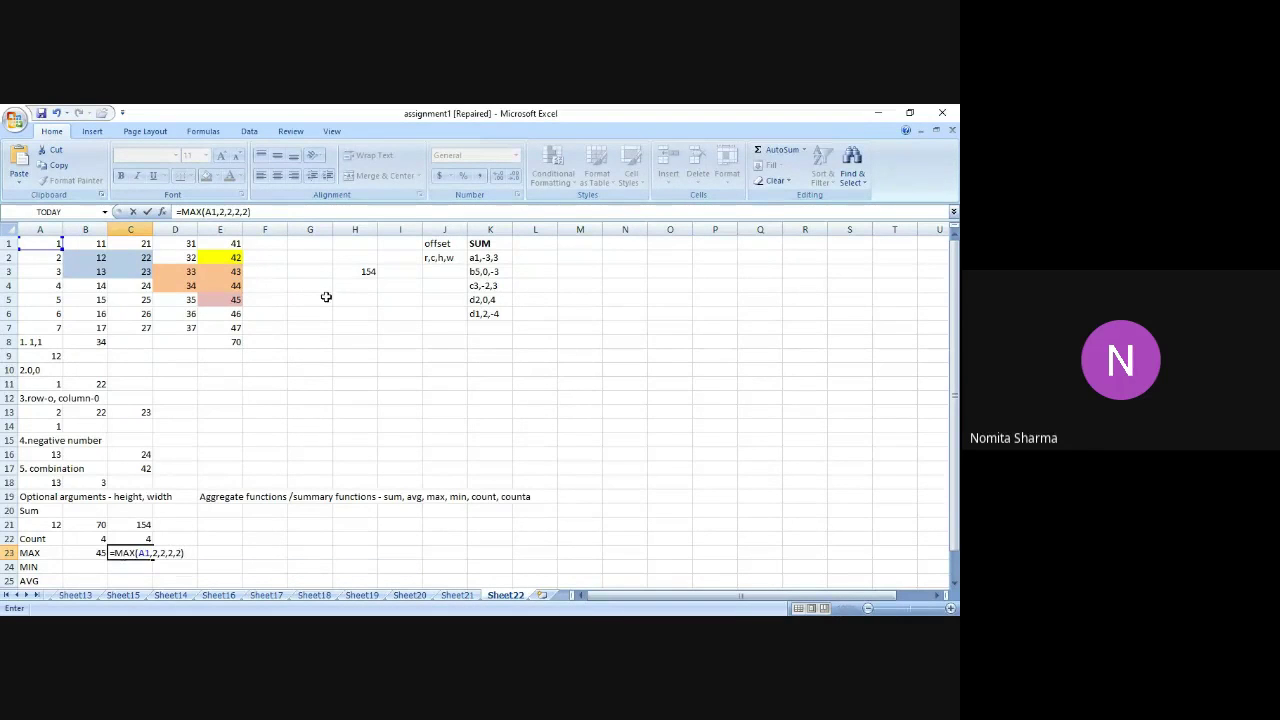
Wrap the C23 arguments in OFFSET so the formula reads =MAX(OFFSET(A1,2,2,2,2)), and reselect the cell to check it.
{"action": "left_click", "coordinate": [340, 212]}
{"action": "key", "text": "Left"}
{"action": "key", "text": "Left"}
{"action": "key", "text": "Left"}
{"action": "key", "text": "Left"}
{"action": "key", "text": "Left"}
{"action": "key", "text": "Left"}
{"action": "key", "text": "Left"}
{"action": "key", "text": "Left"}
{"action": "key", "text": "Left"}
{"action": "key", "text": "Left"}
{"action": "key", "text": "Left"}
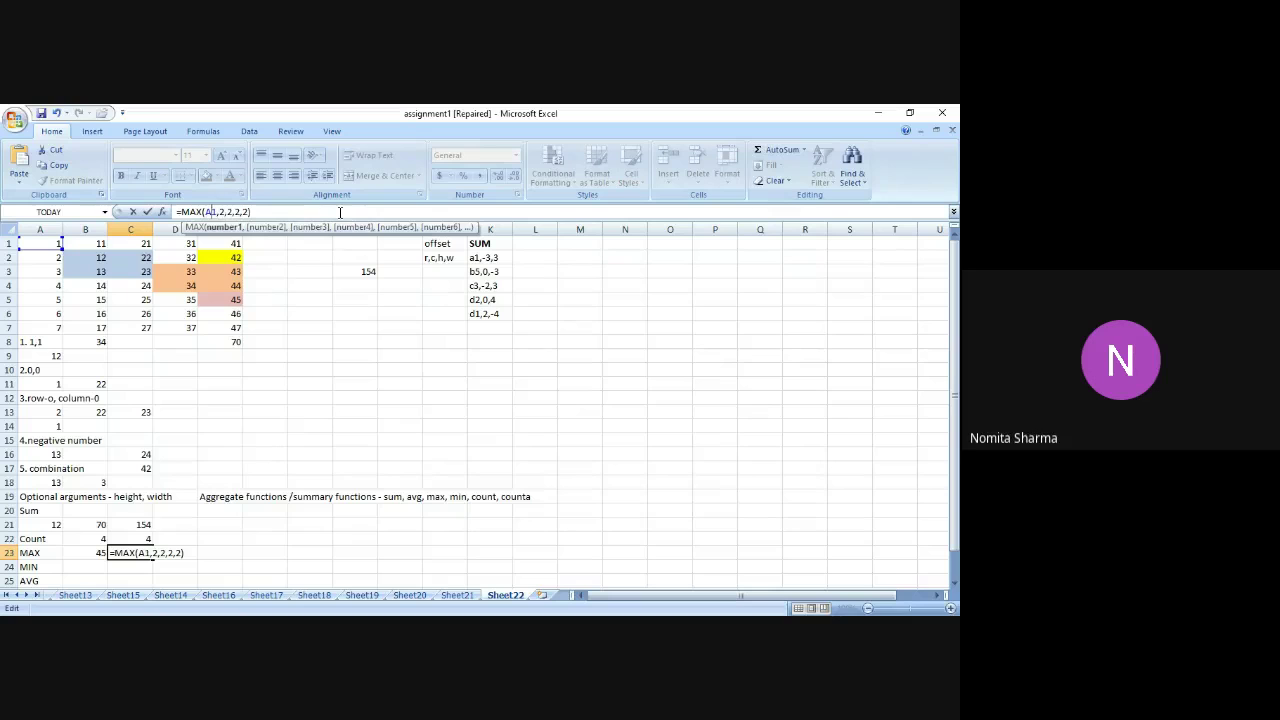
{"action": "type", "text": "OFFSET"}
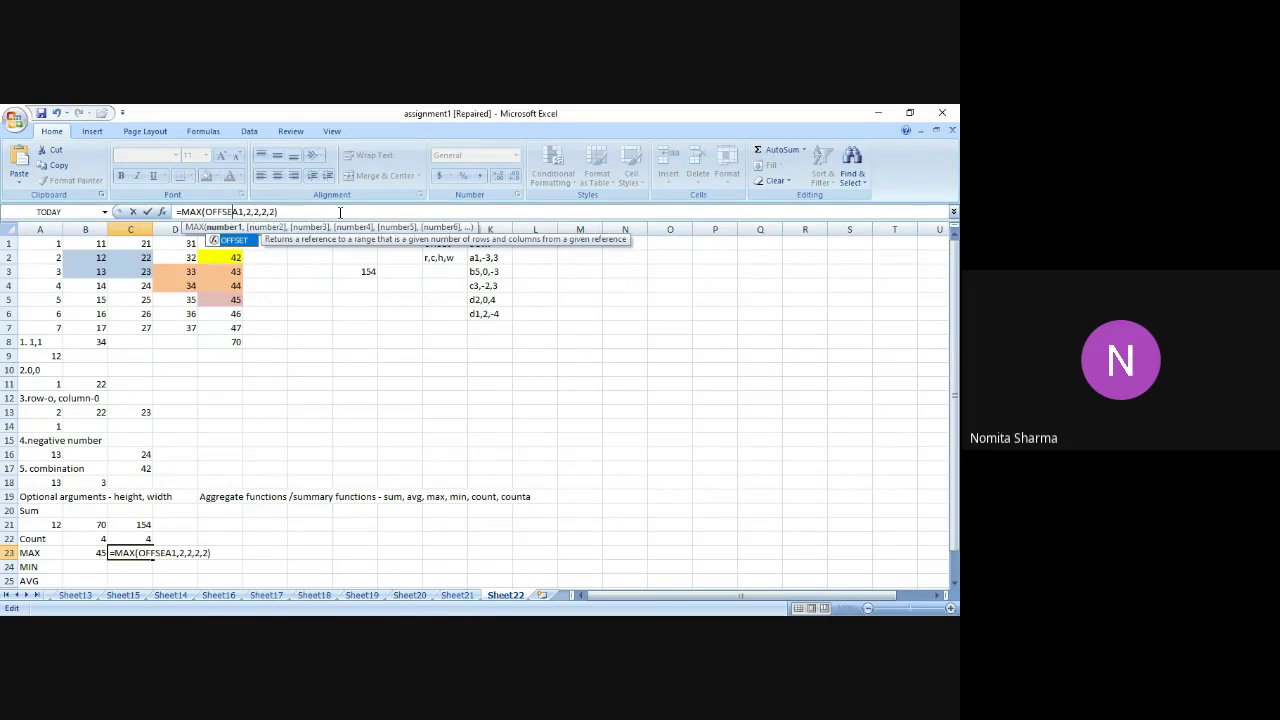
{"action": "type", "text": "("}
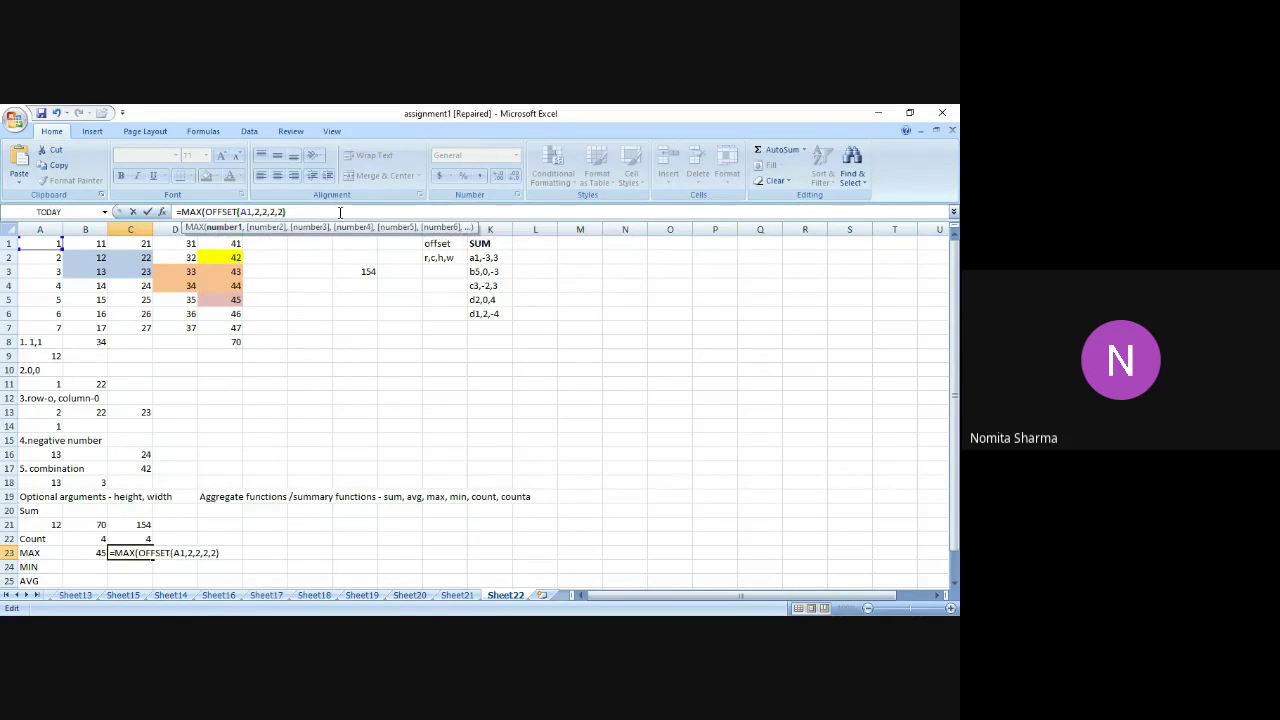
{"action": "left_click", "coordinate": [340, 212]}
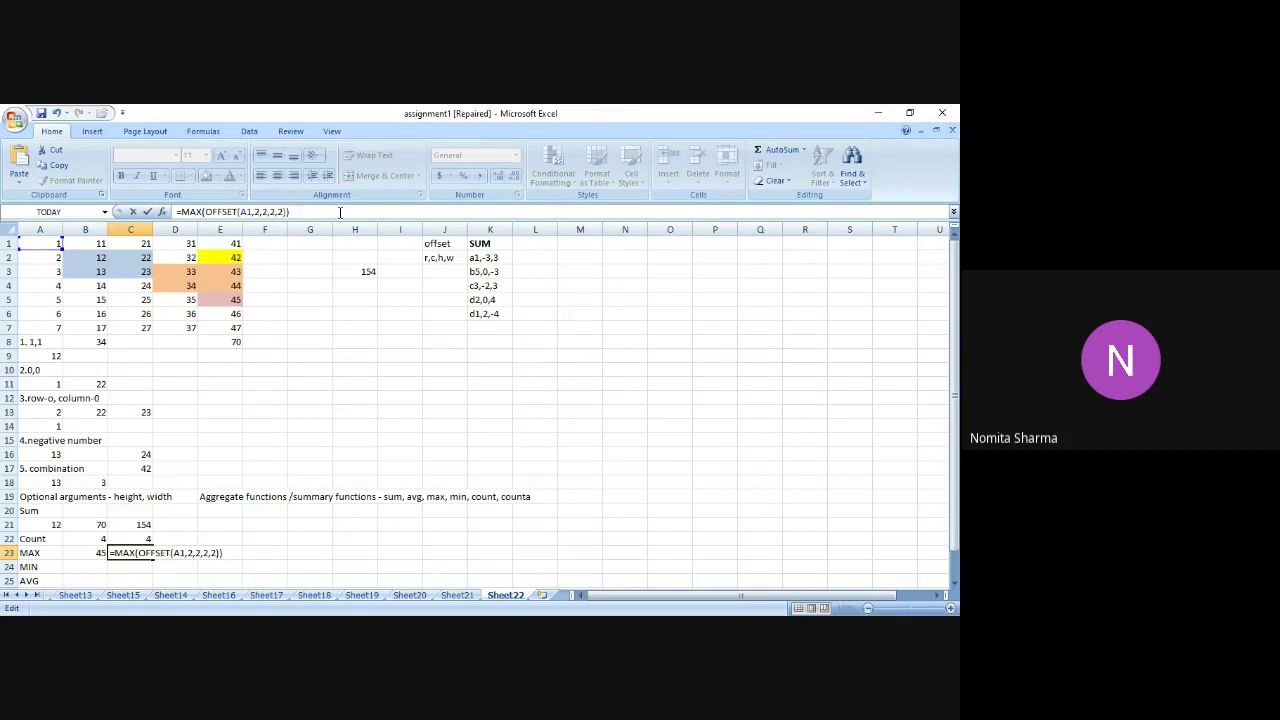
{"action": "key", "text": "Return"}
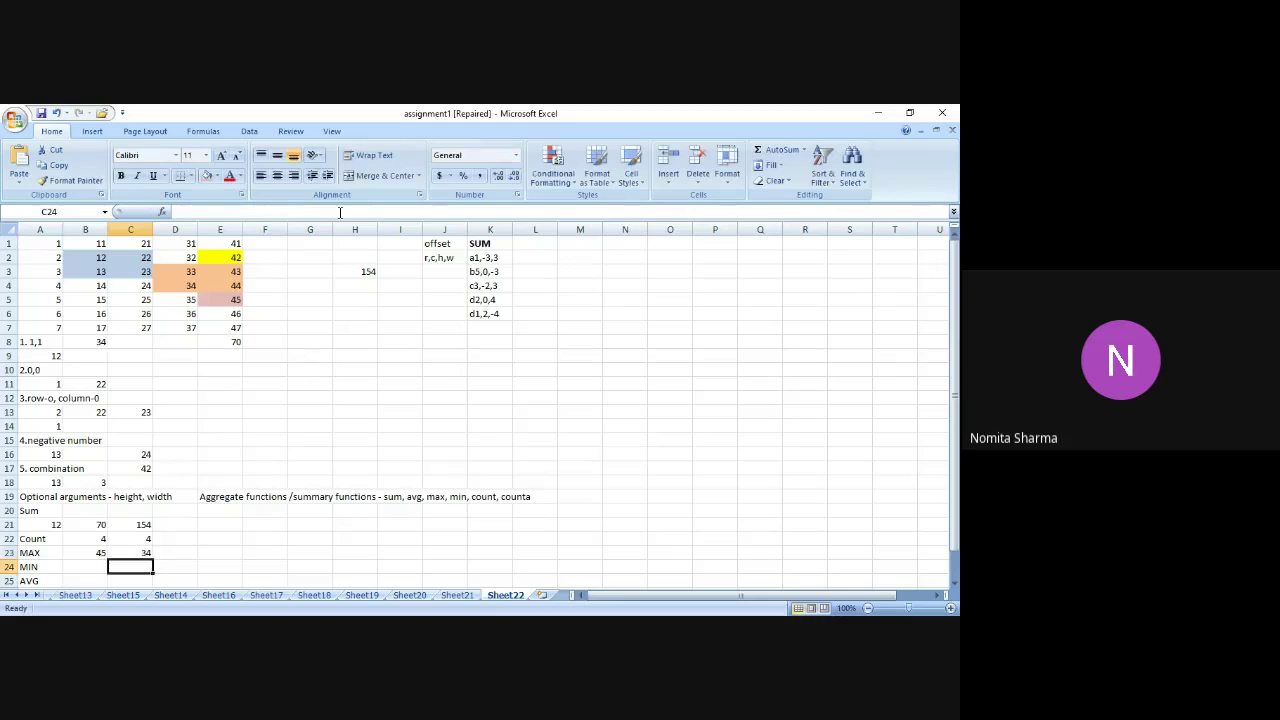
{"action": "key", "text": "Up"}
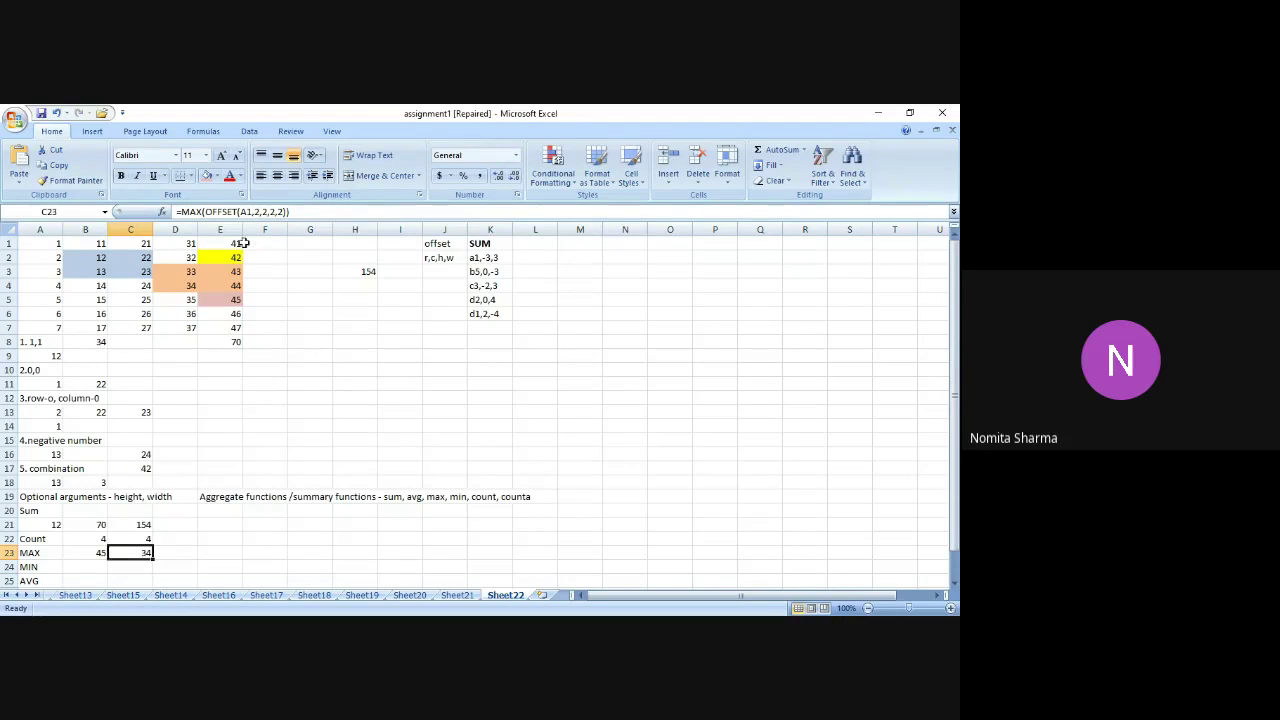
Make D4 bold and fill C3:D4, the block the C23 formula refers to, with light red.
{"action": "left_click", "coordinate": [183, 286]}
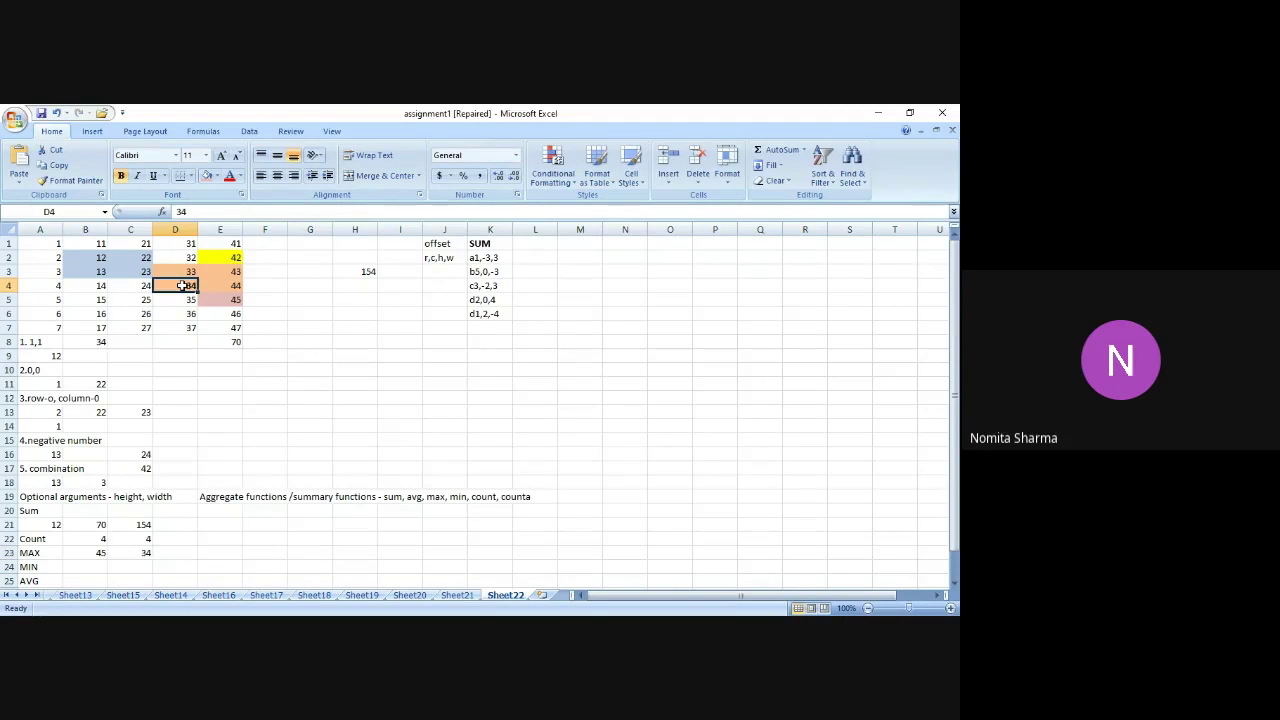
{"action": "left_click", "coordinate": [141, 553]}
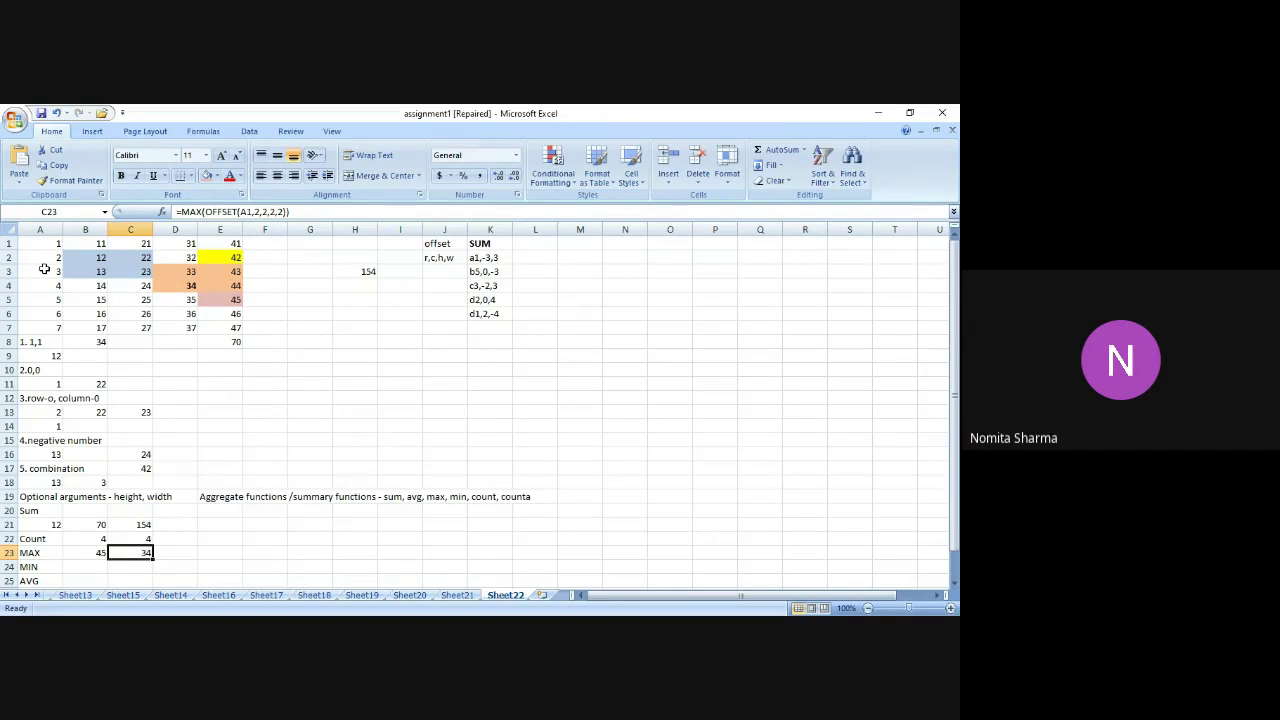
{"action": "left_click", "coordinate": [137, 273]}
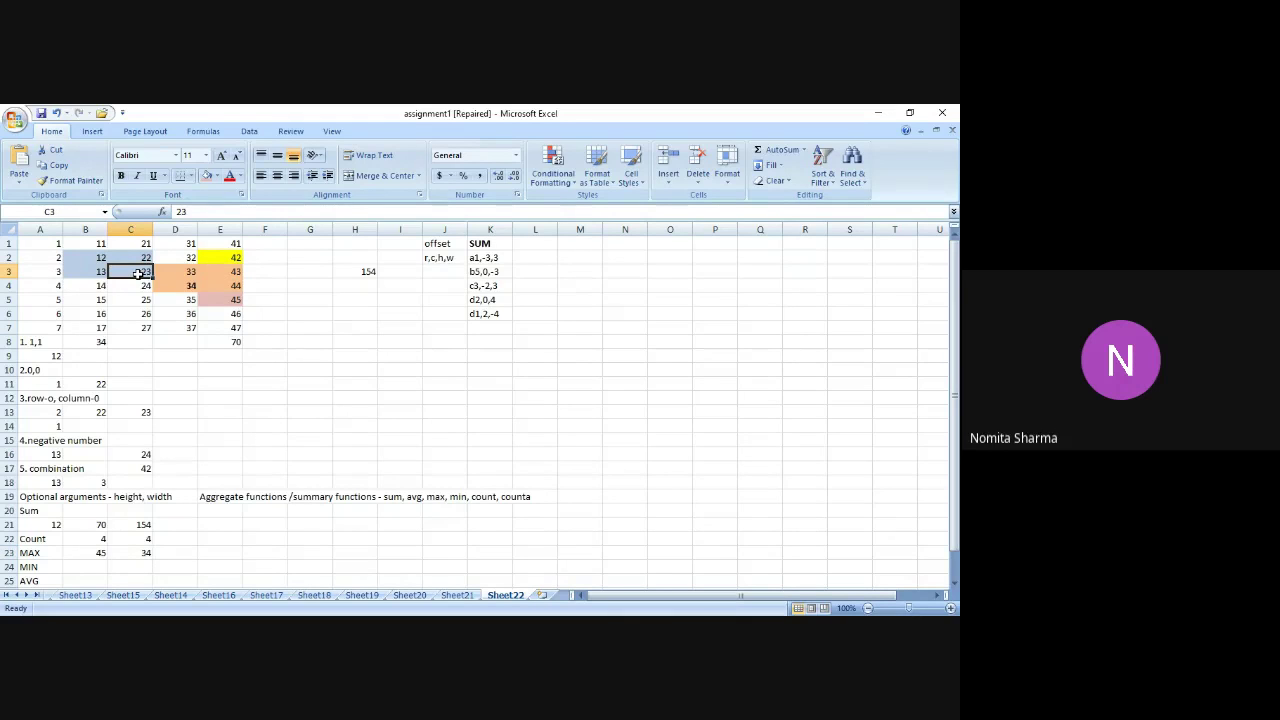
{"action": "left_click_drag", "start_coordinate": [137, 273], "coordinate": [186, 286]}
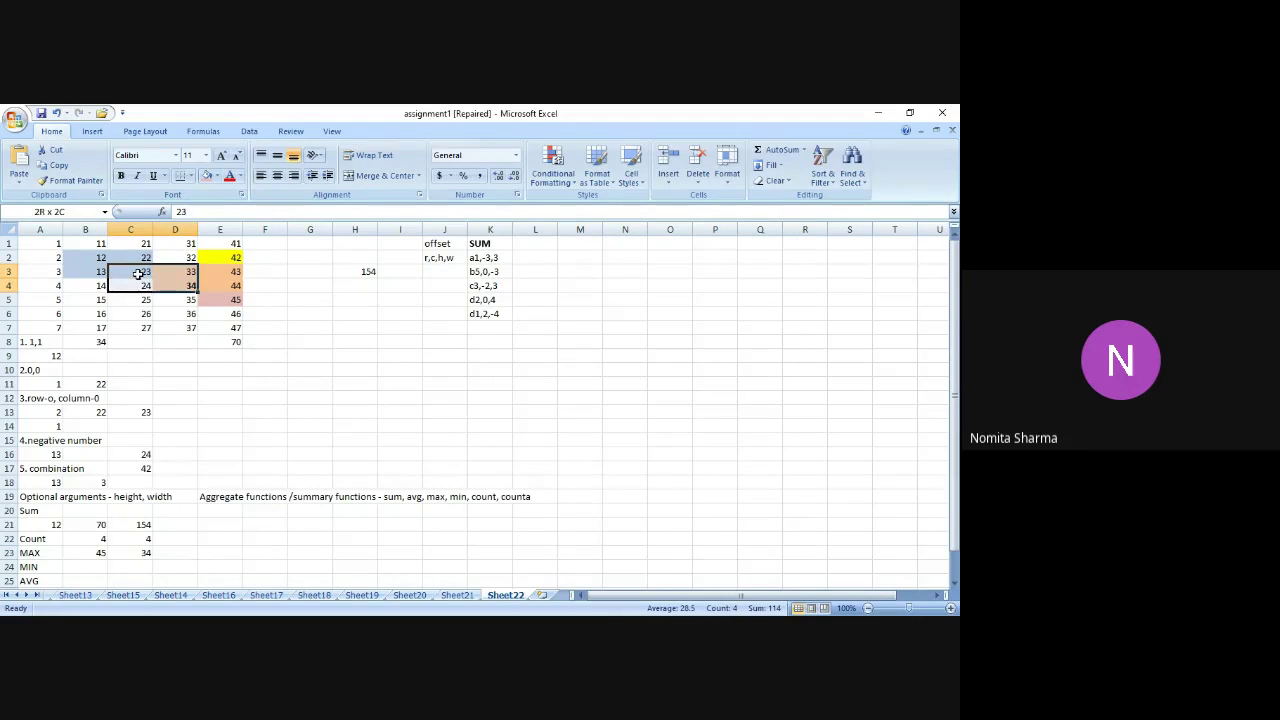
{"action": "left_click", "coordinate": [216, 176]}
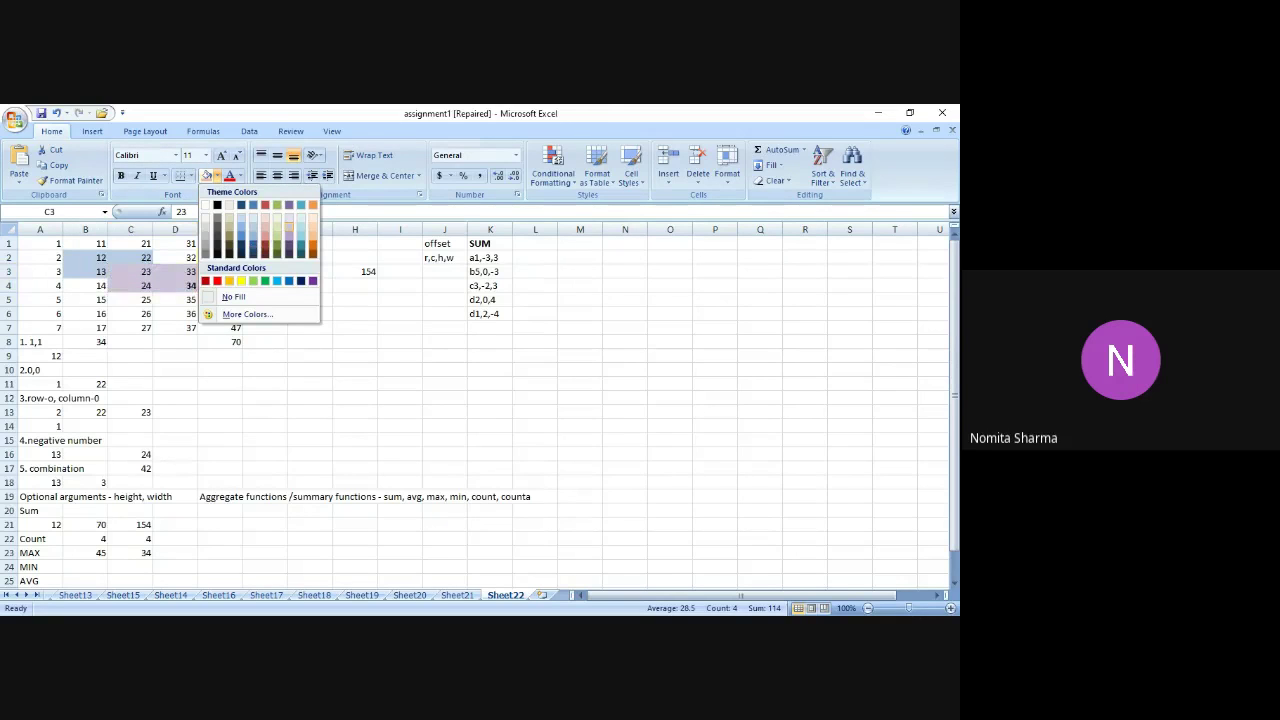
{"action": "left_click", "coordinate": [265, 220]}
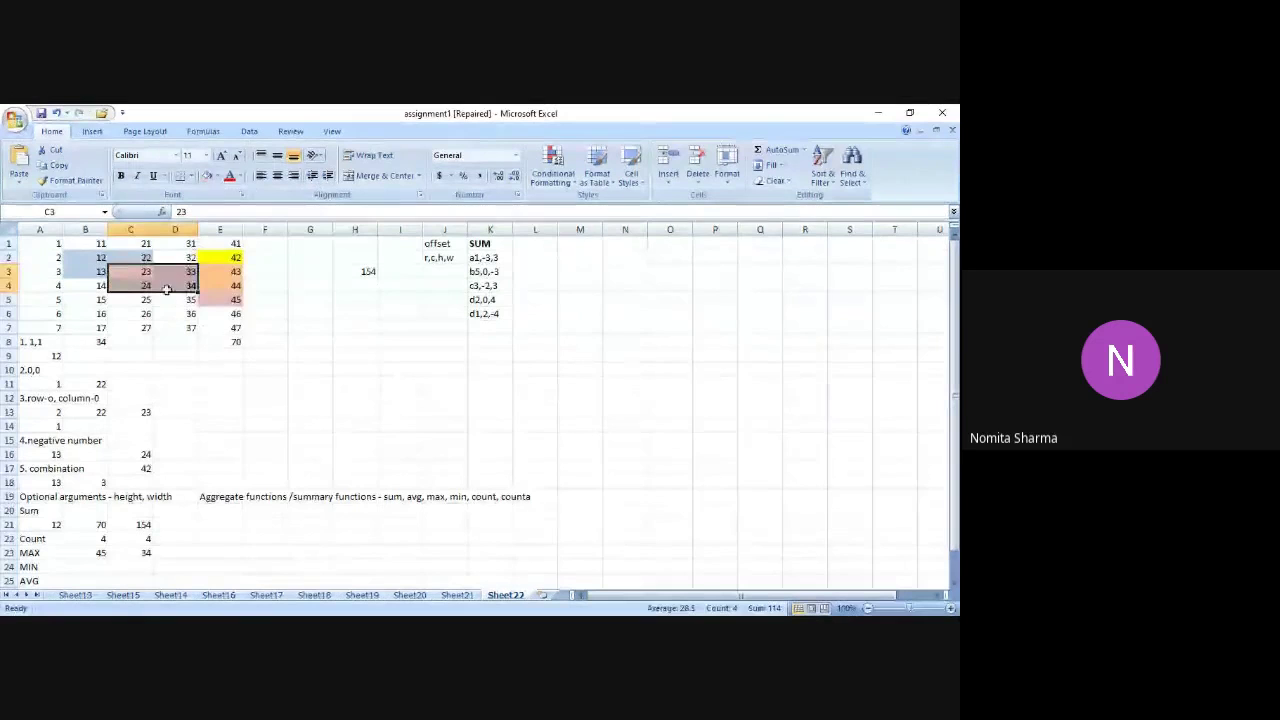
{"action": "left_click", "coordinate": [183, 284]}
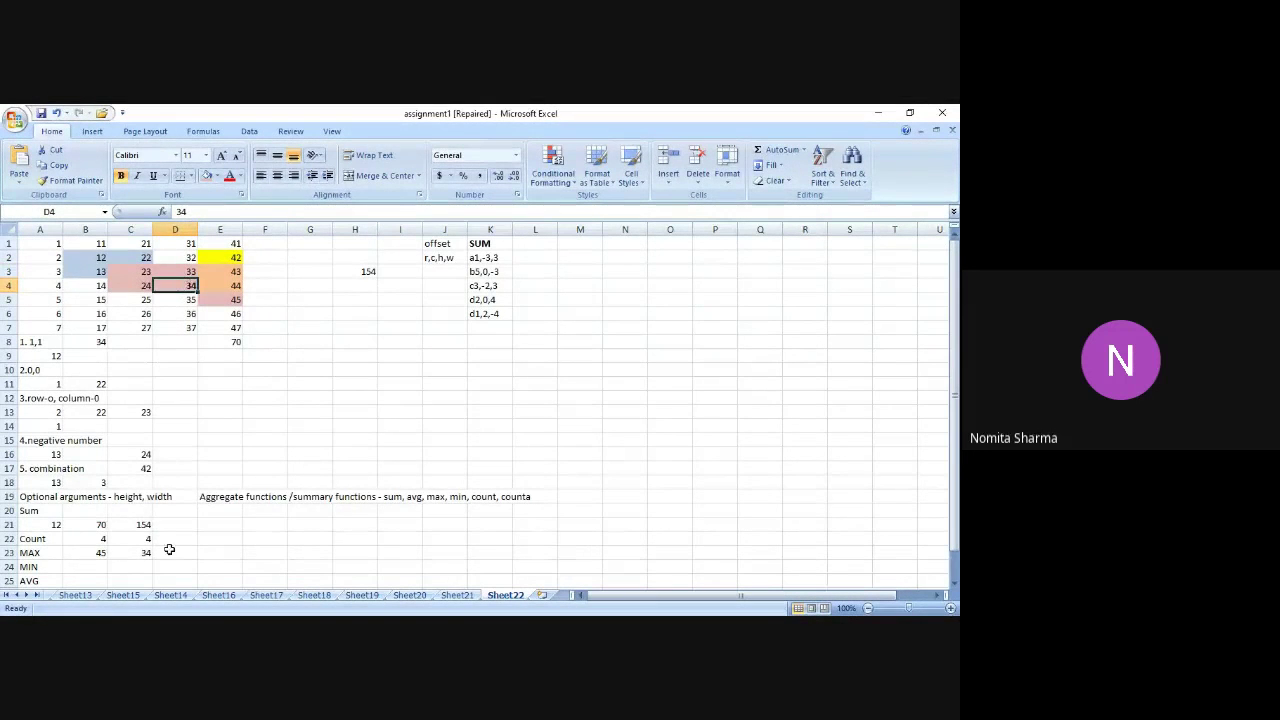
Start a MIN formula in B24 beside the MIN label.
{"action": "left_click", "coordinate": [96, 566]}
{"action": "type", "text": "=MIN"}
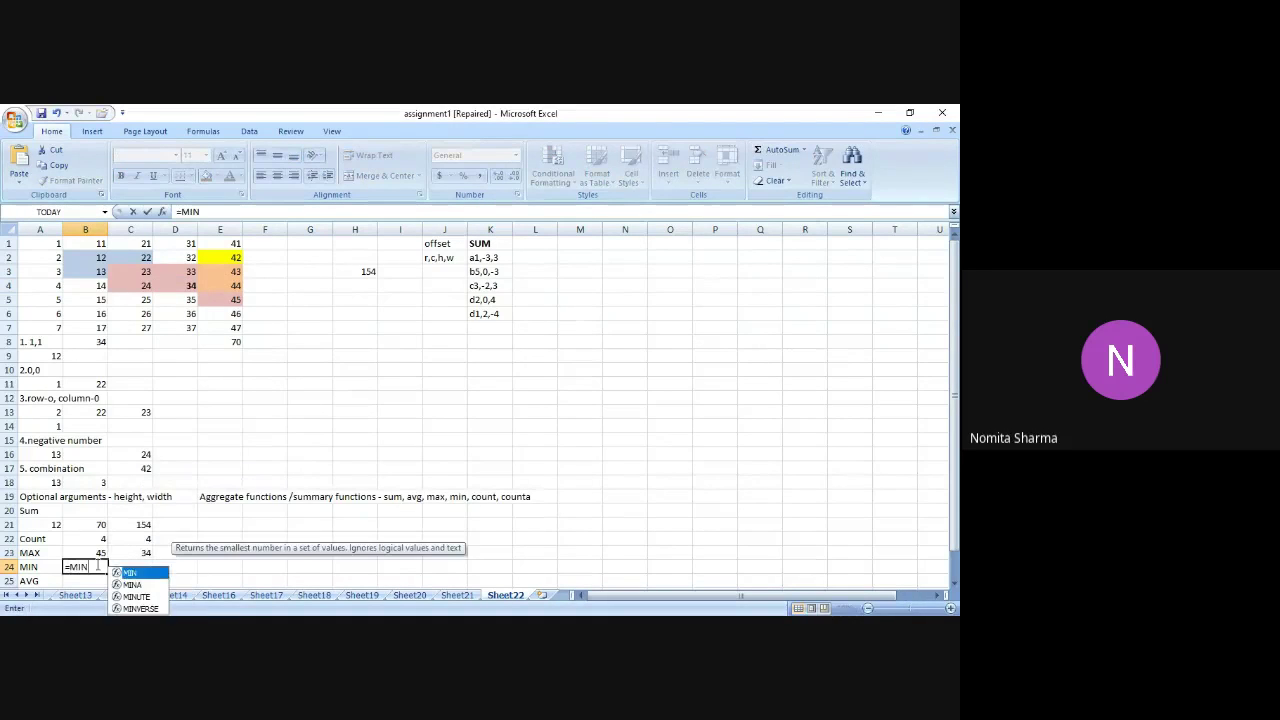